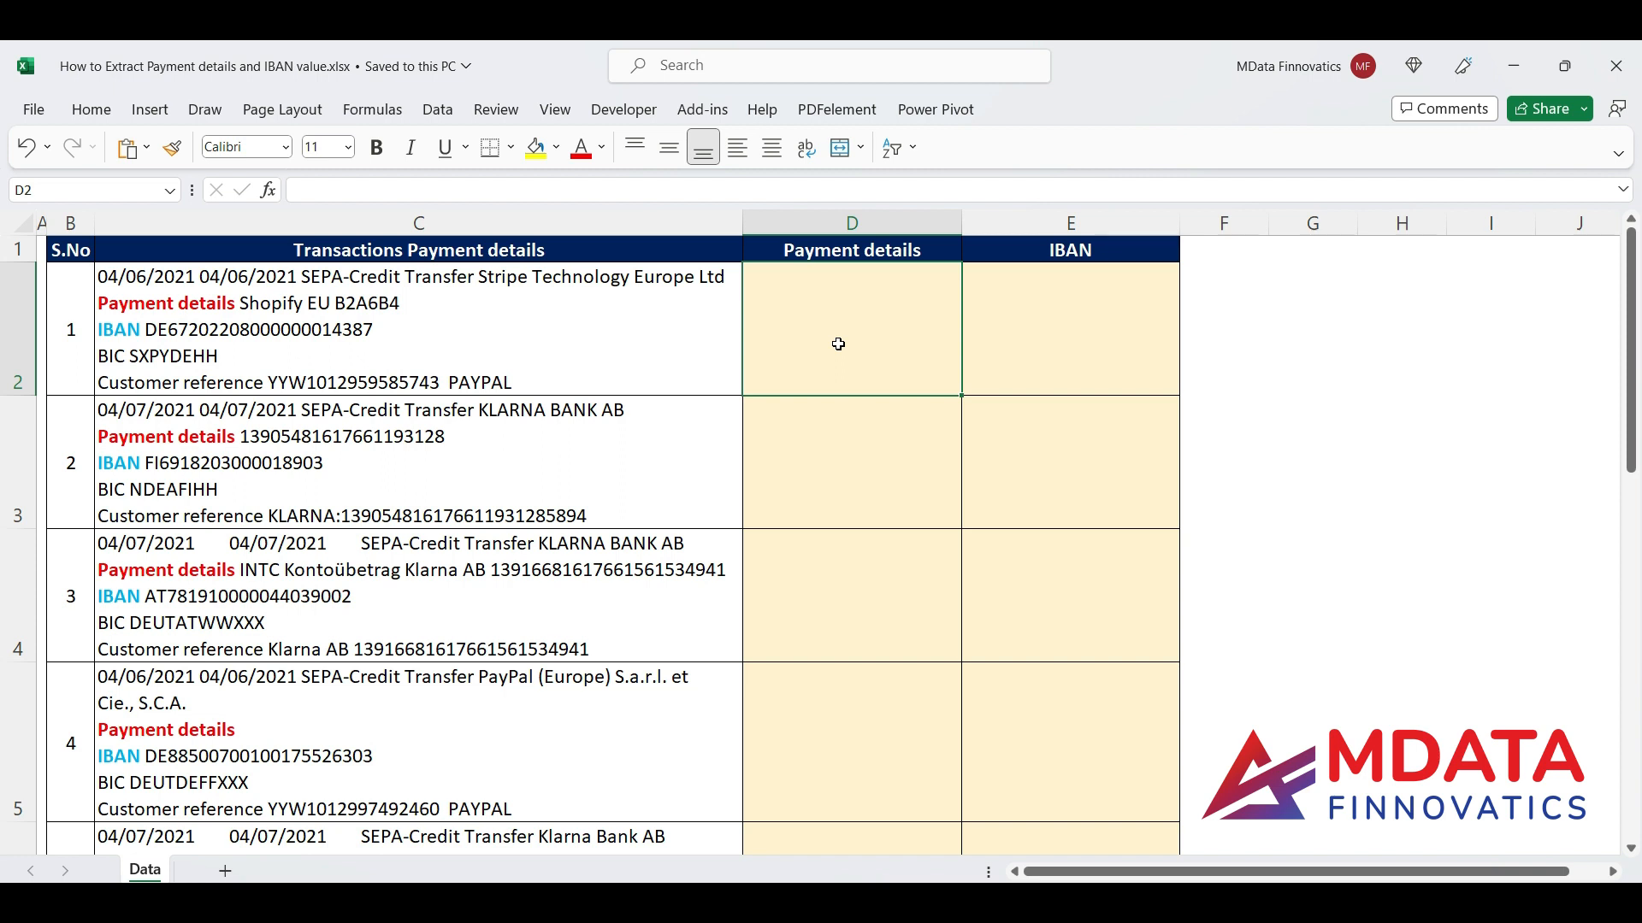
{"action": "left_click", "coordinate": [617, 347]}
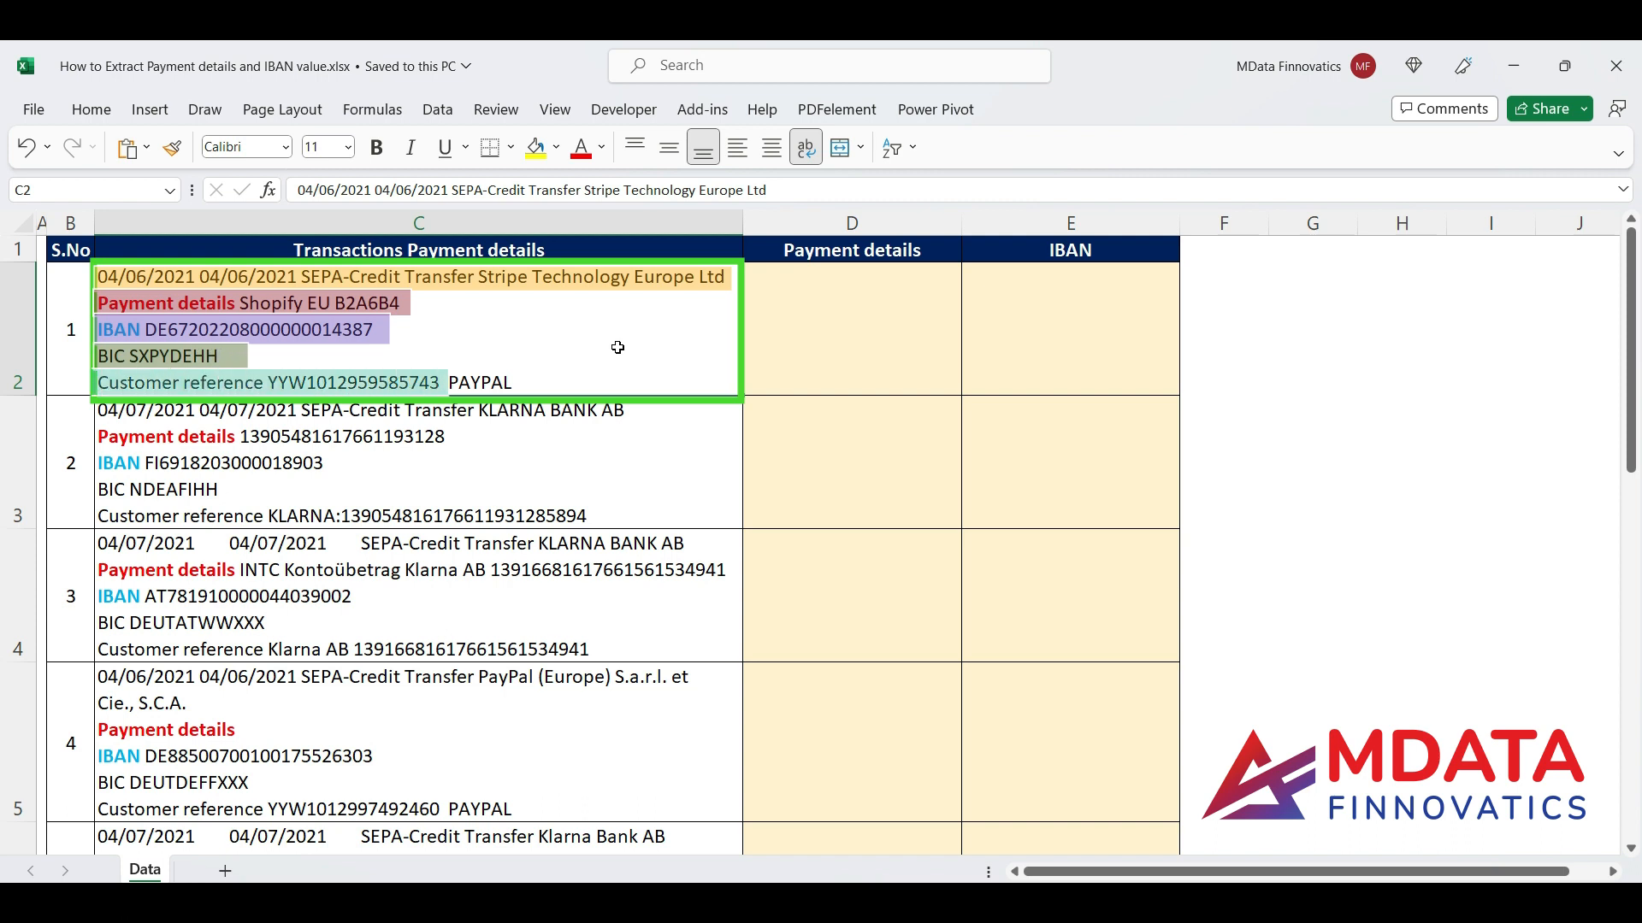
{"action": "left_click", "coordinate": [841, 311]}
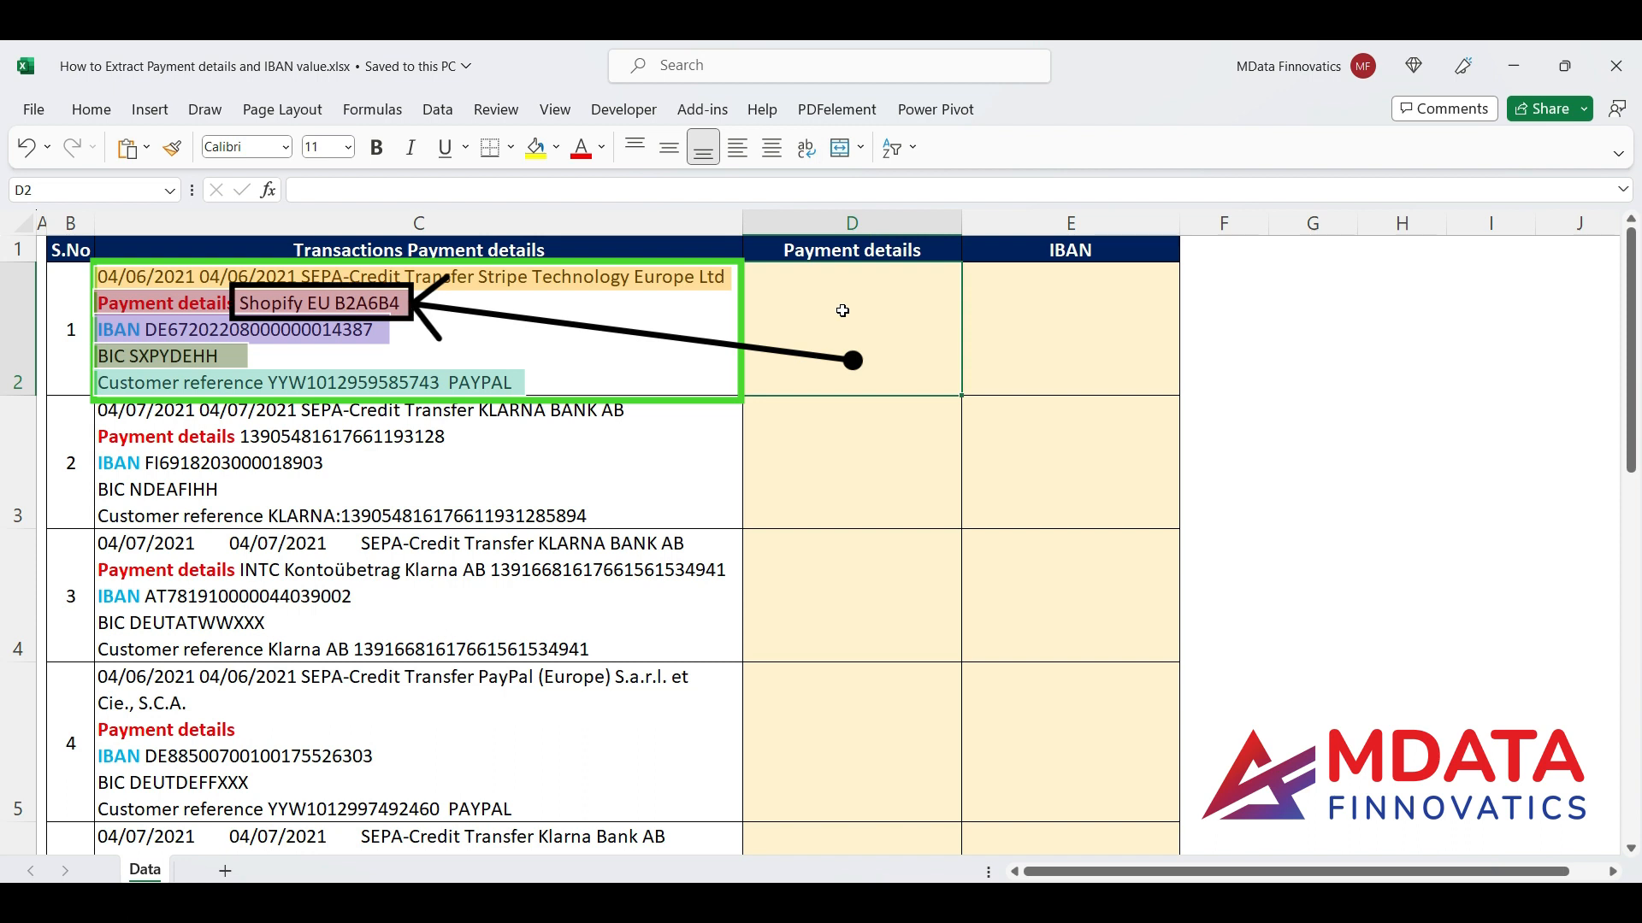
{"action": "left_click", "coordinate": [1052, 310]}
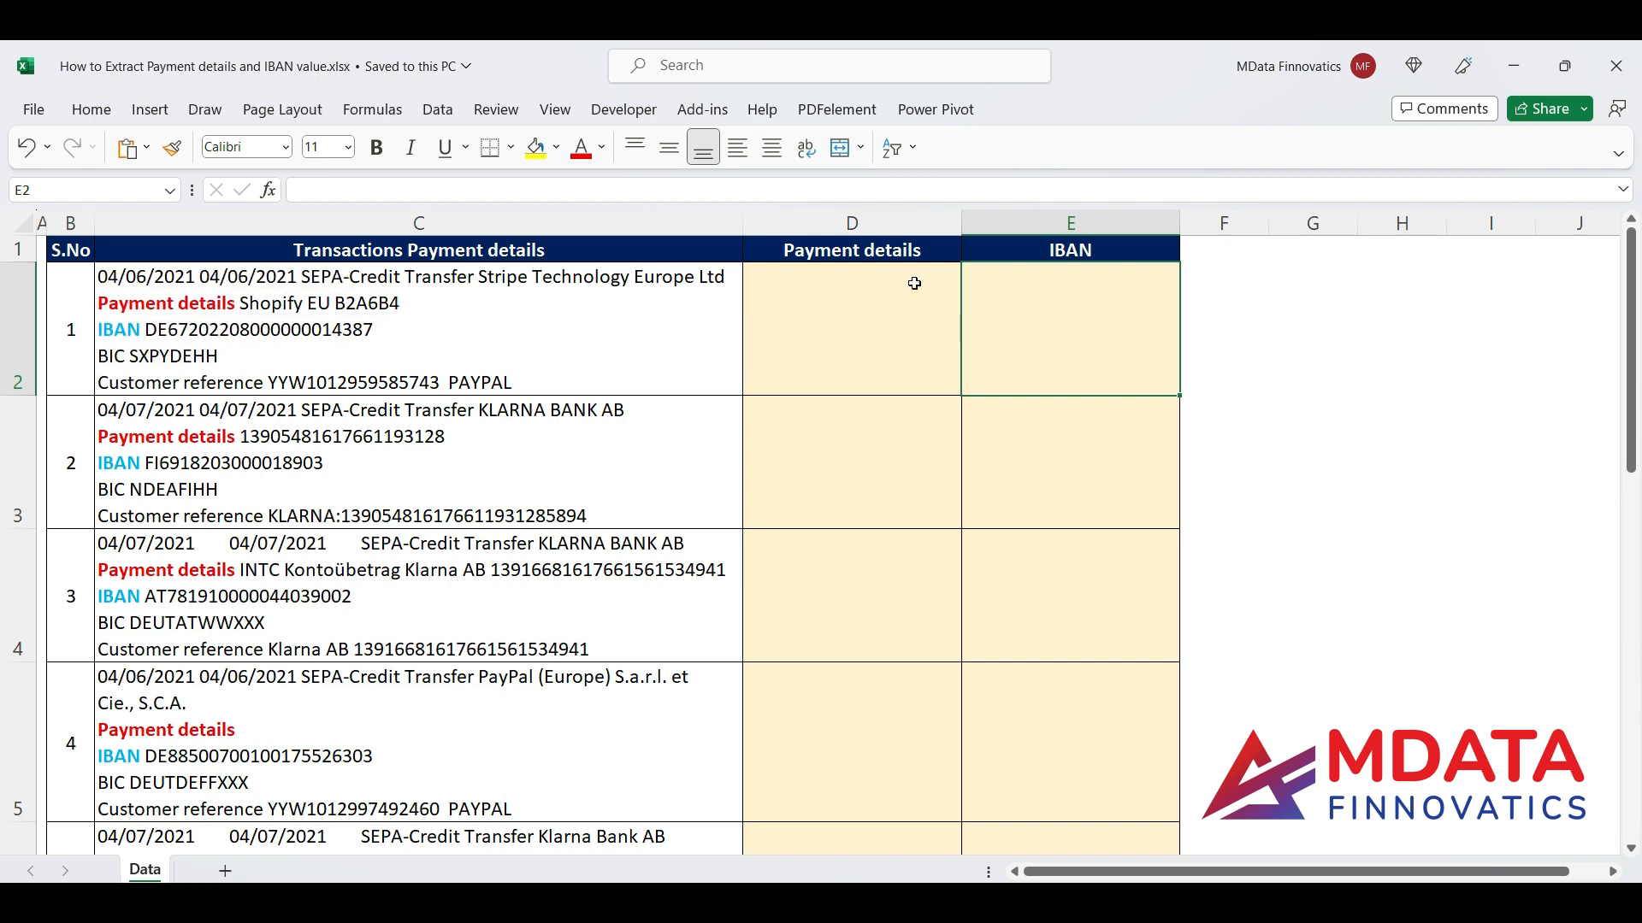
{"action": "left_click", "coordinate": [544, 320]}
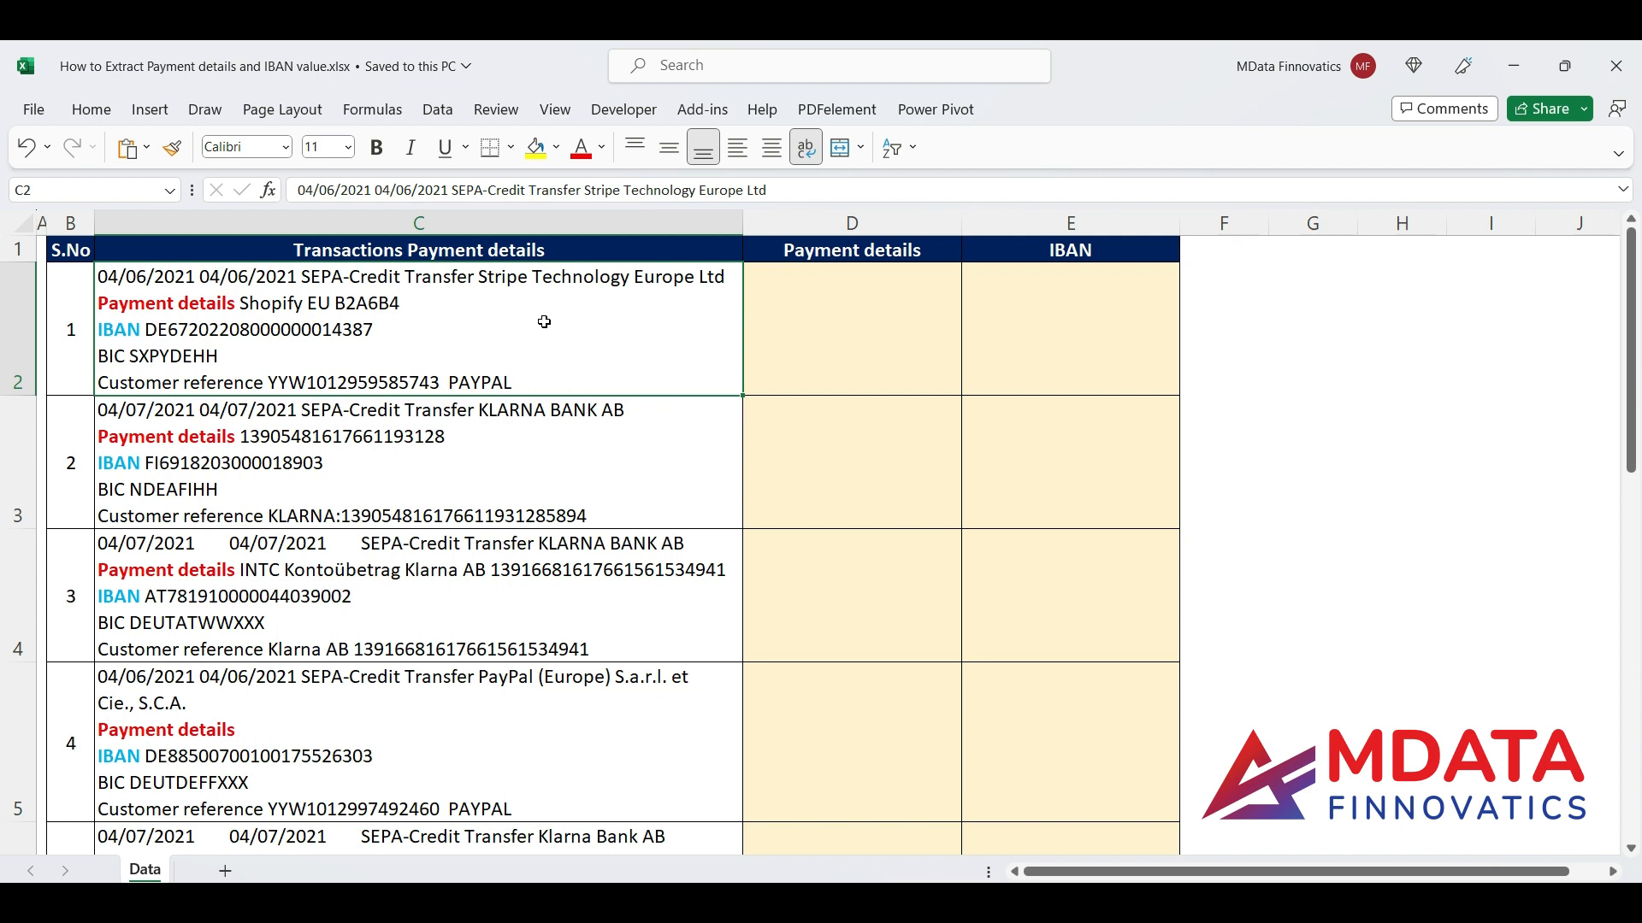
{"action": "left_click", "coordinate": [837, 323]}
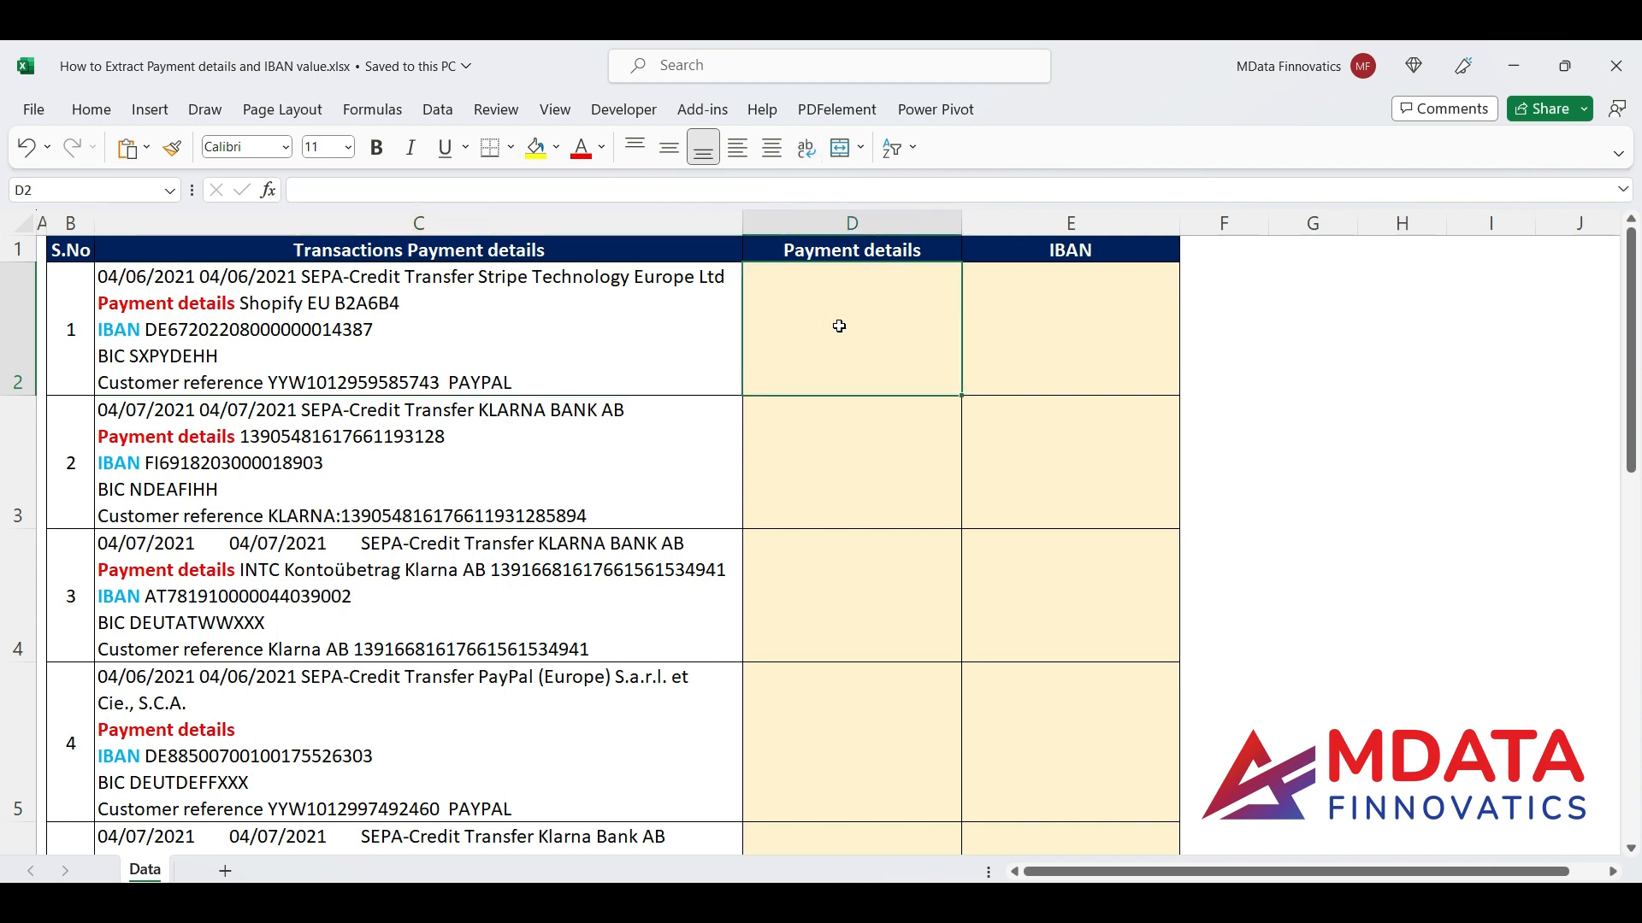
{"action": "left_click", "coordinate": [631, 315]}
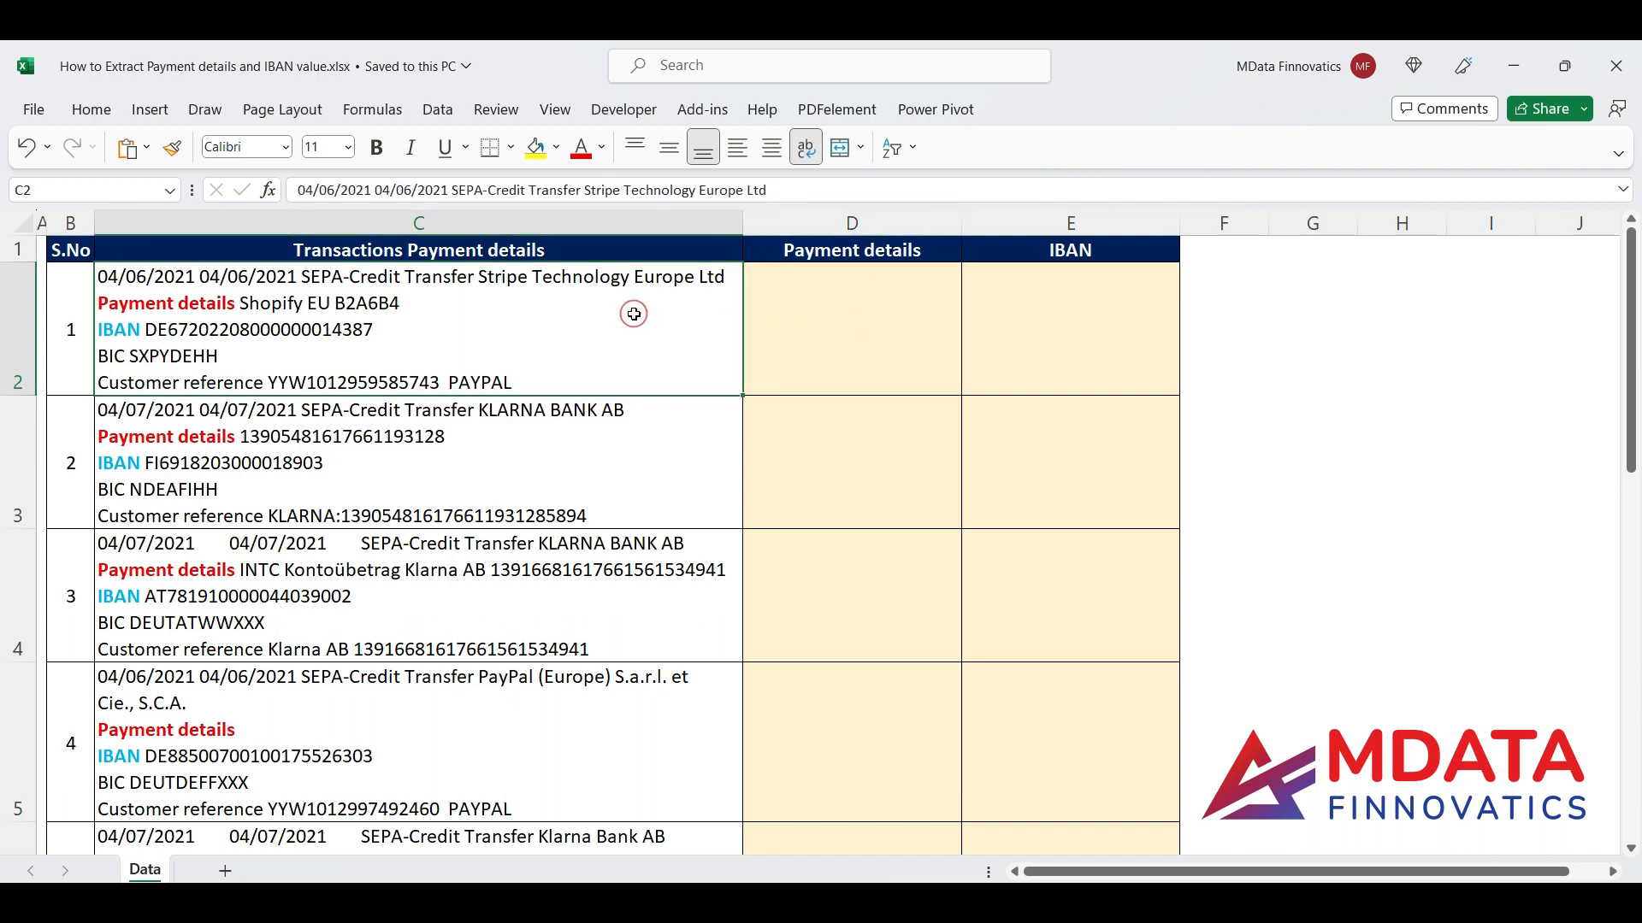
{"action": "key", "text": "ctrl+c"}
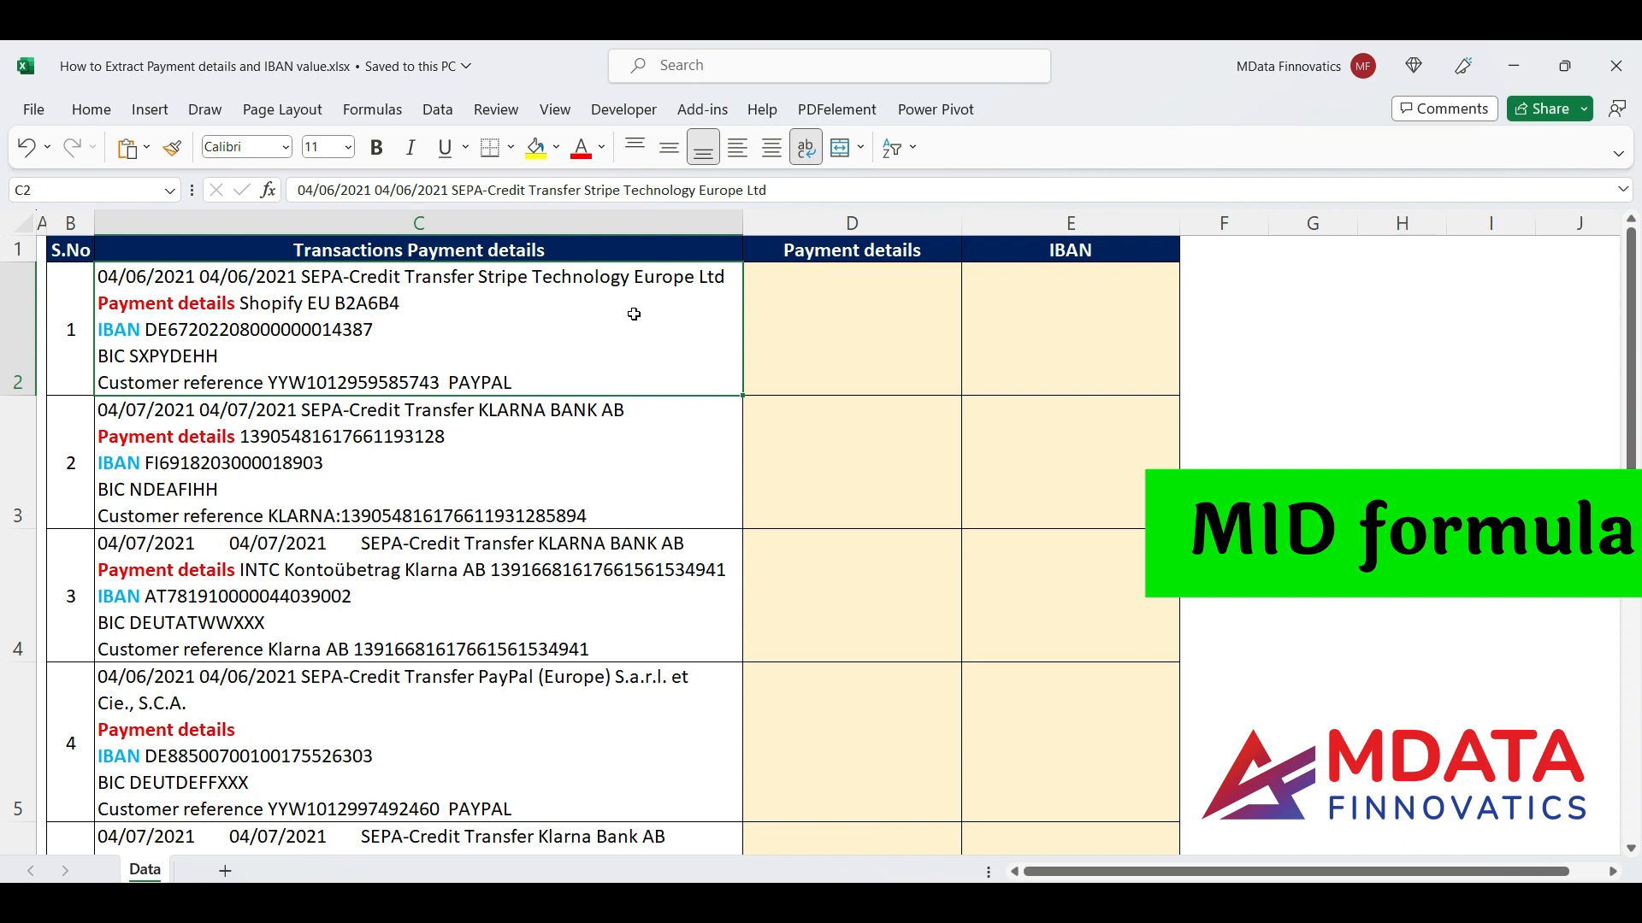
{"action": "left_click", "coordinate": [877, 328]}
{"action": "type", "text": "=mi"}
{"action": "key", "text": "Tab"}
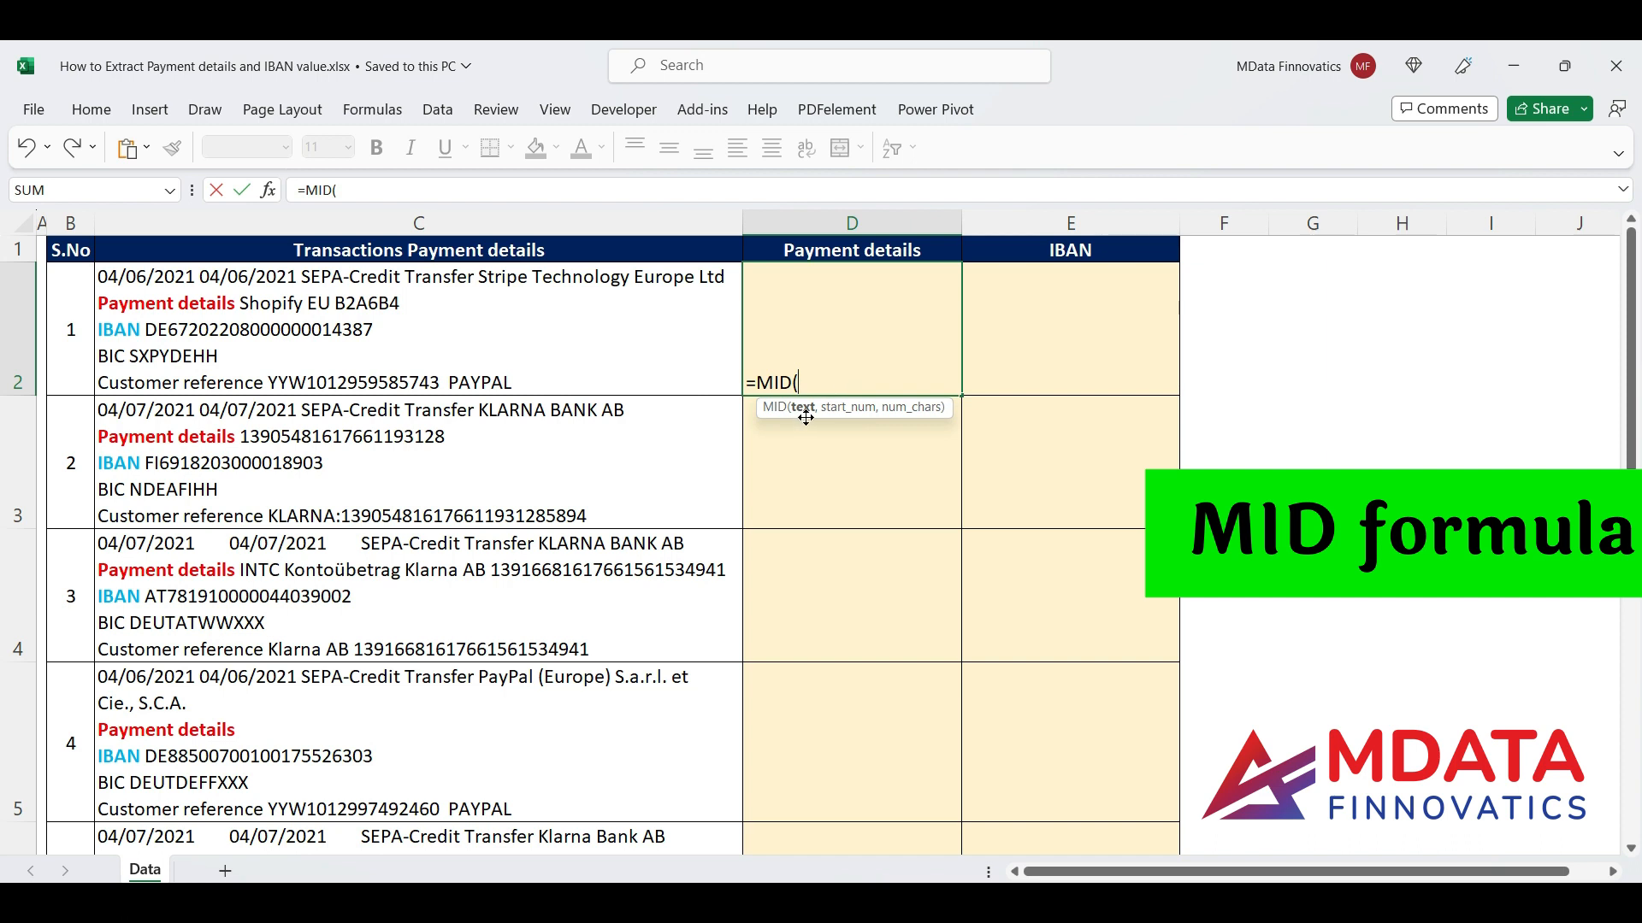
{"action": "left_click", "coordinate": [562, 328]}
{"action": "type", "text": ","}
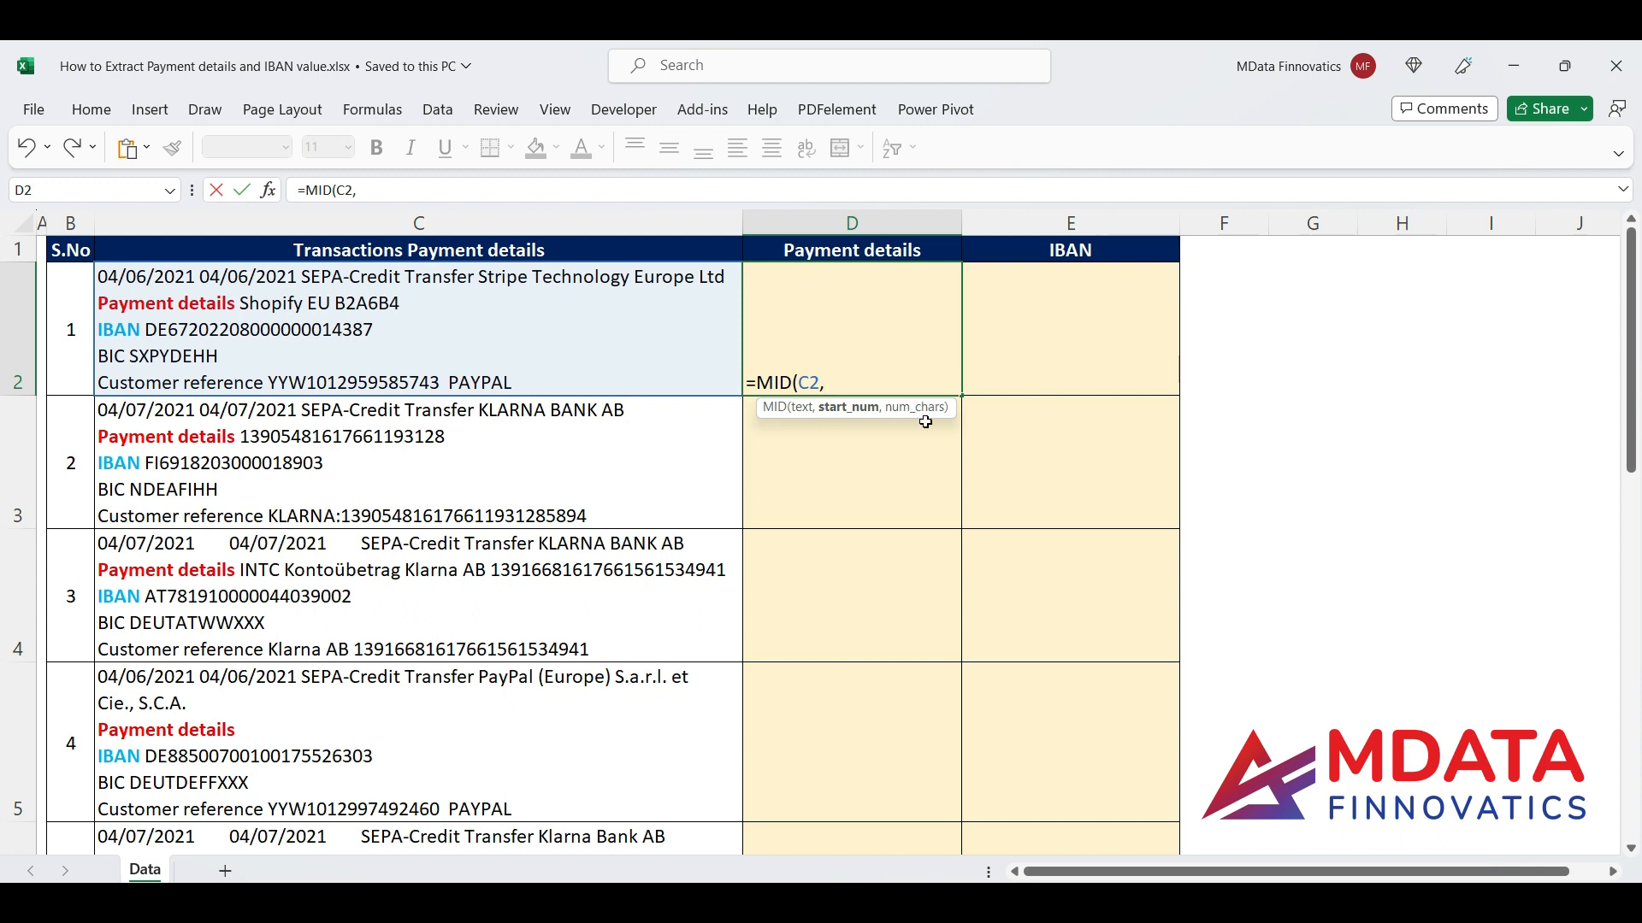
{"action": "type", "text": ","}
{"action": "key", "text": "Escape"}
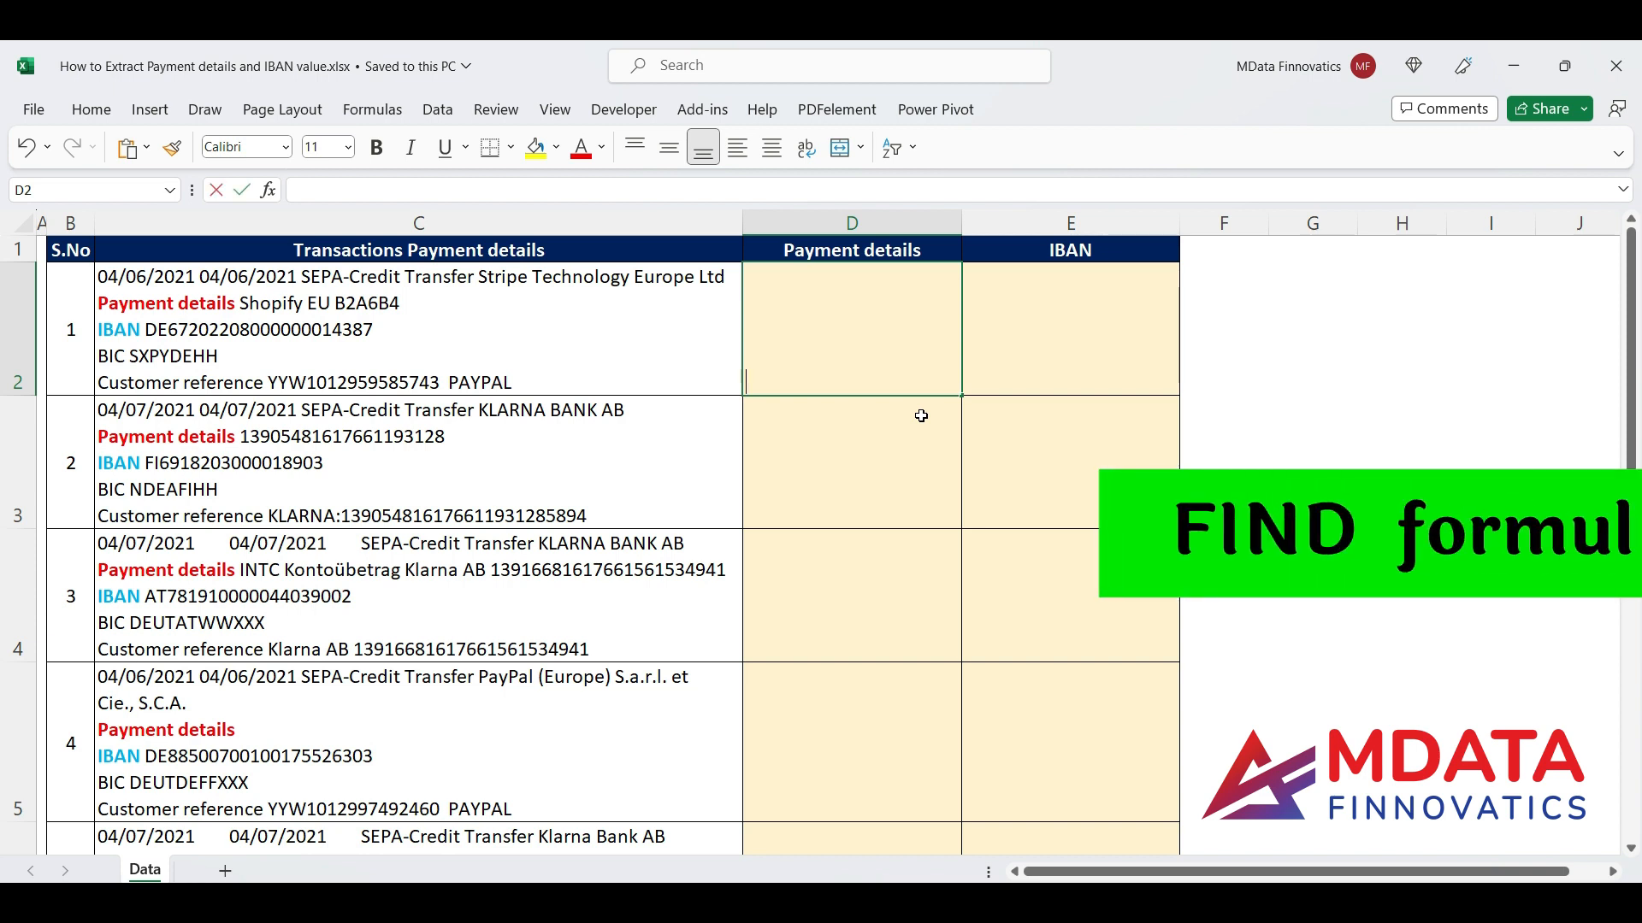
Step: Enter a FIND formula in D2 that locates the text "Payment details" within C2
{"action": "type", "text": "=find"}
{"action": "key", "text": "Tab"}
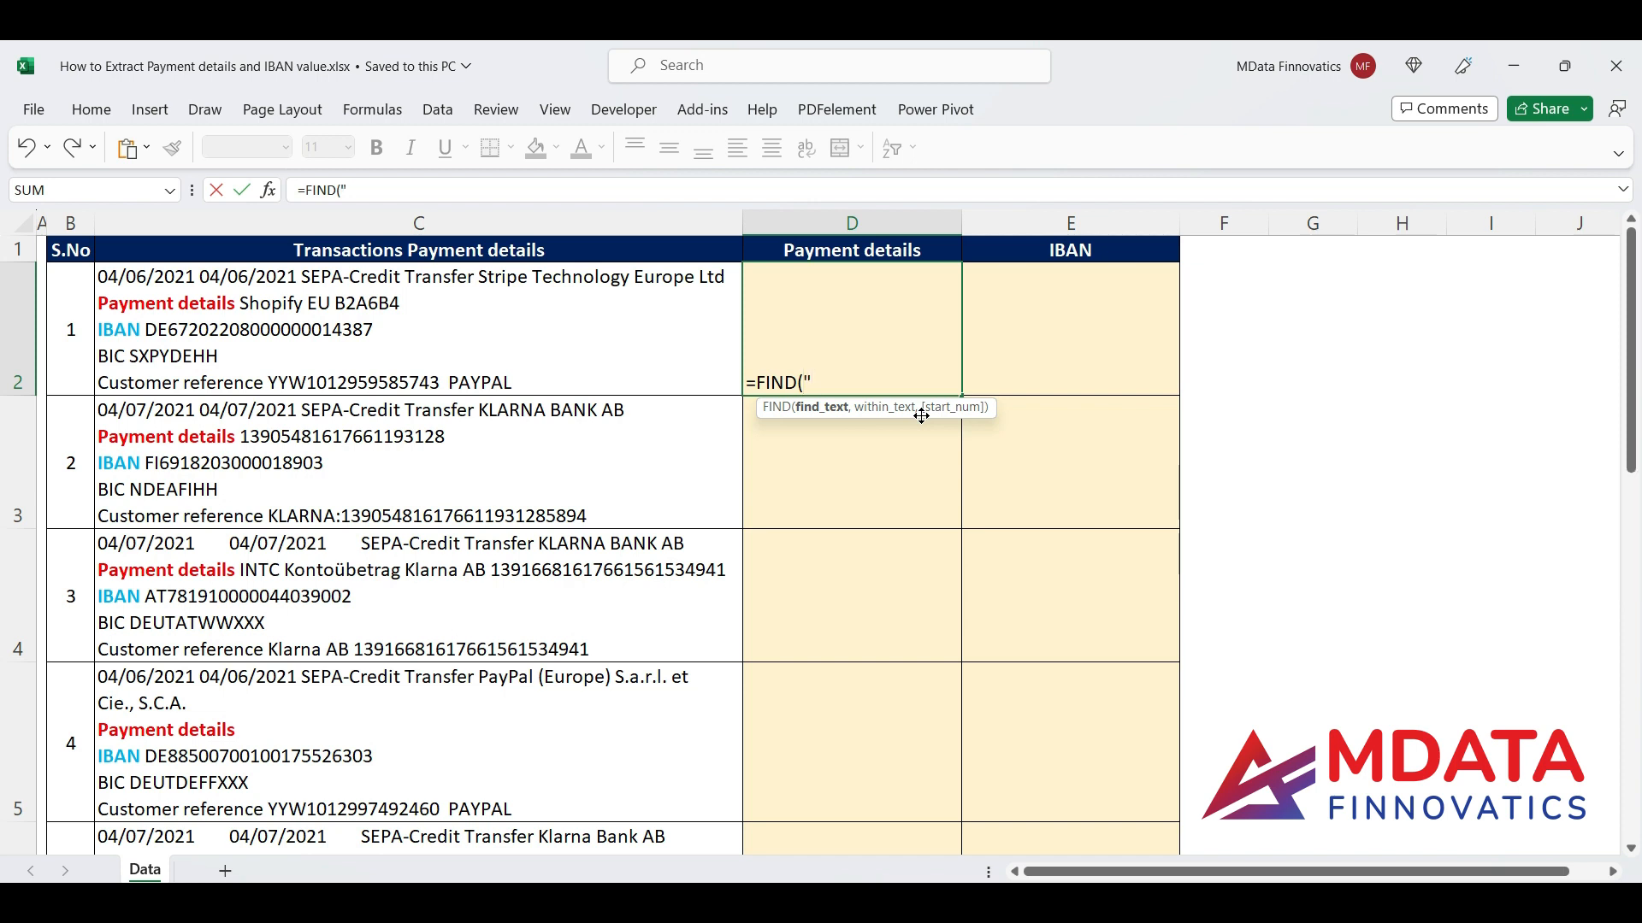
{"action": "type", "text": "S\""}
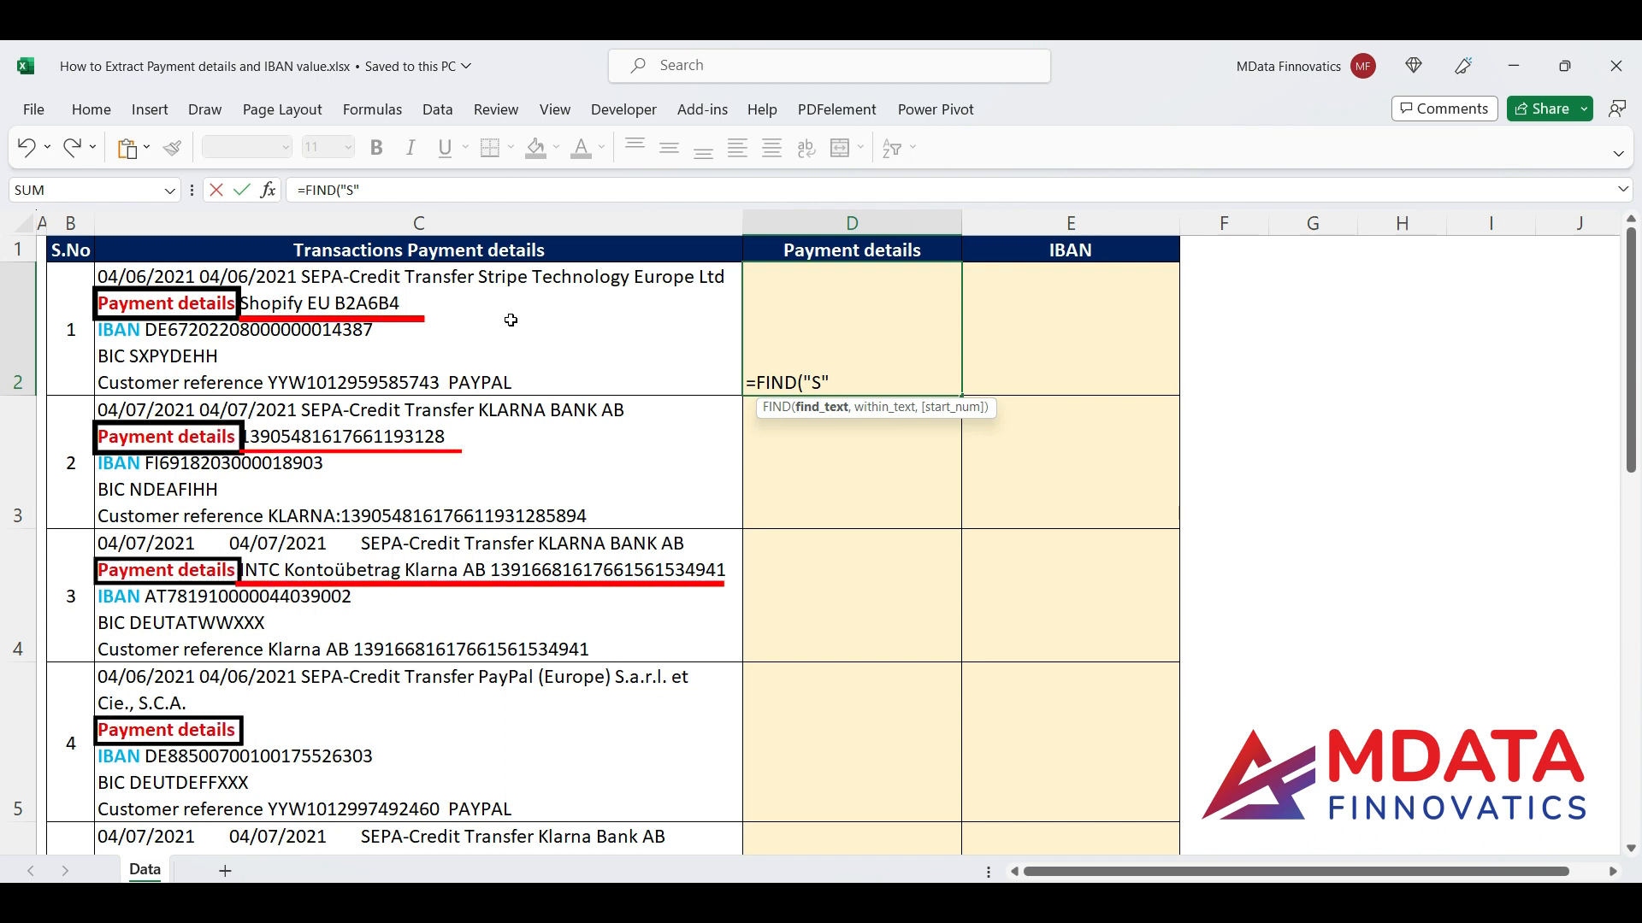
{"action": "key", "text": "BackSpace"}
{"action": "key", "text": "BackSpace"}
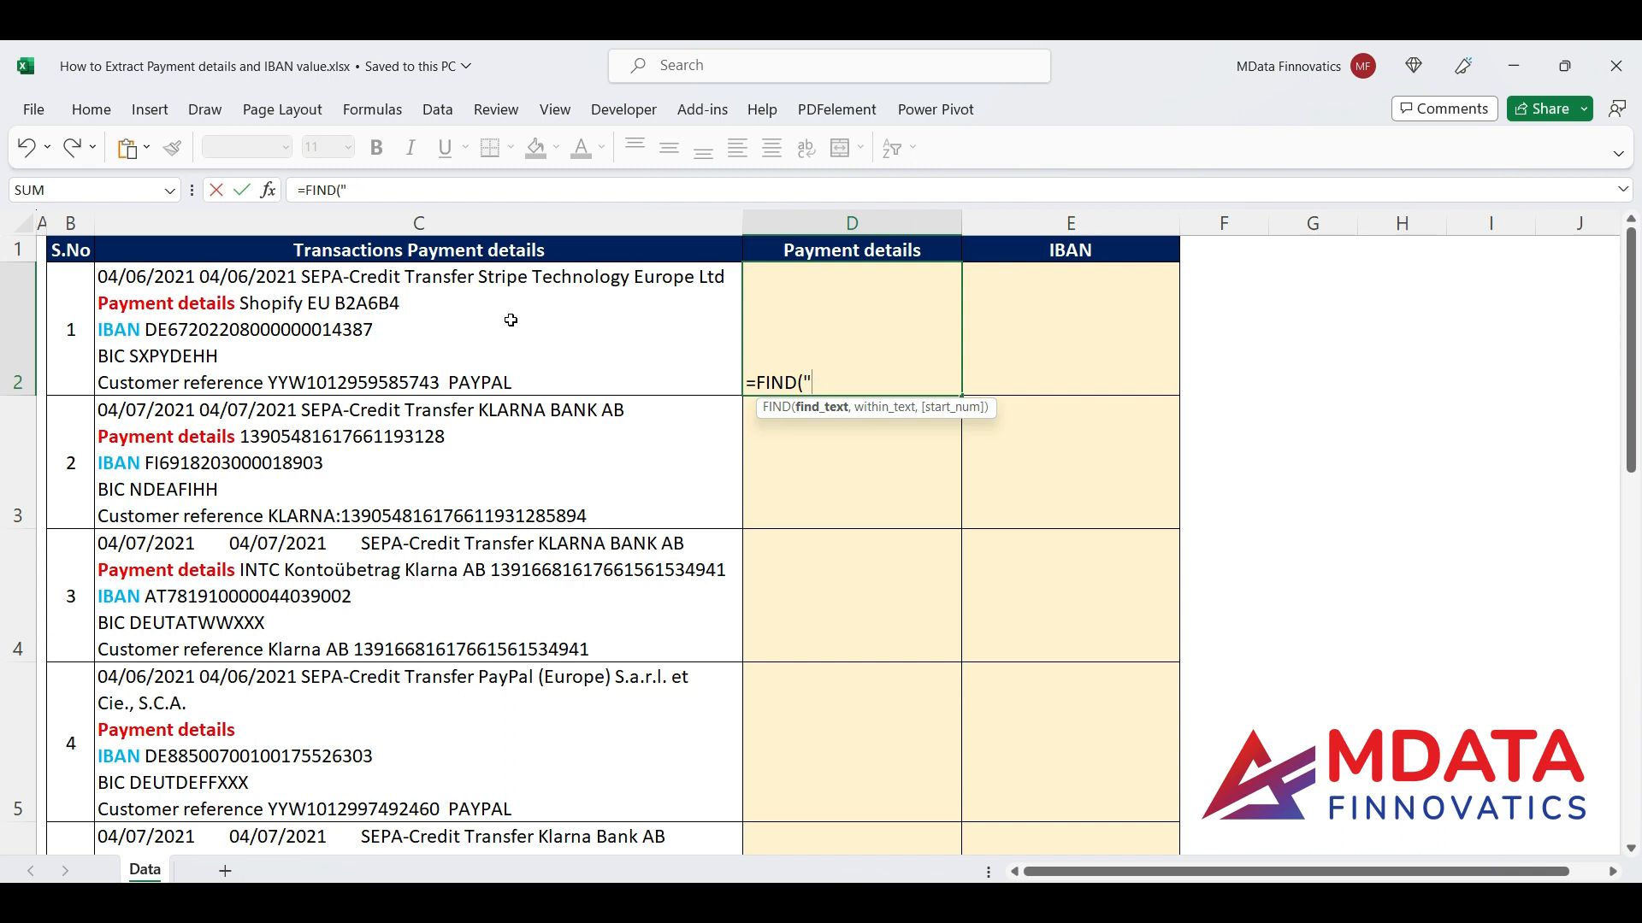
{"action": "type", "text": "Payment details\""}
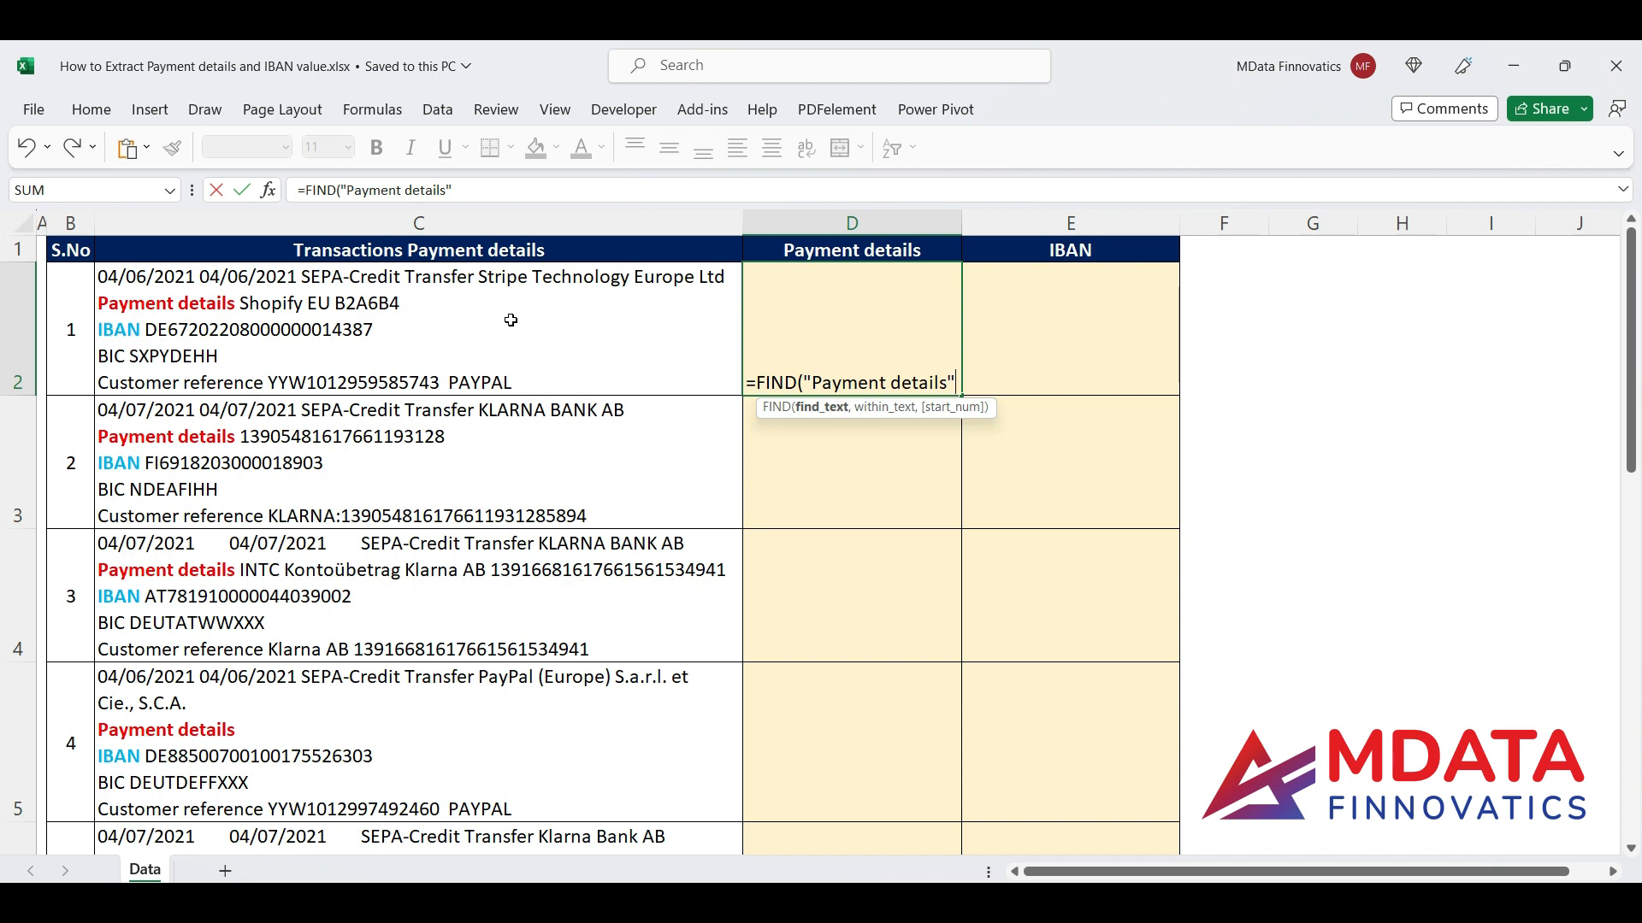
{"action": "type", "text": ","}
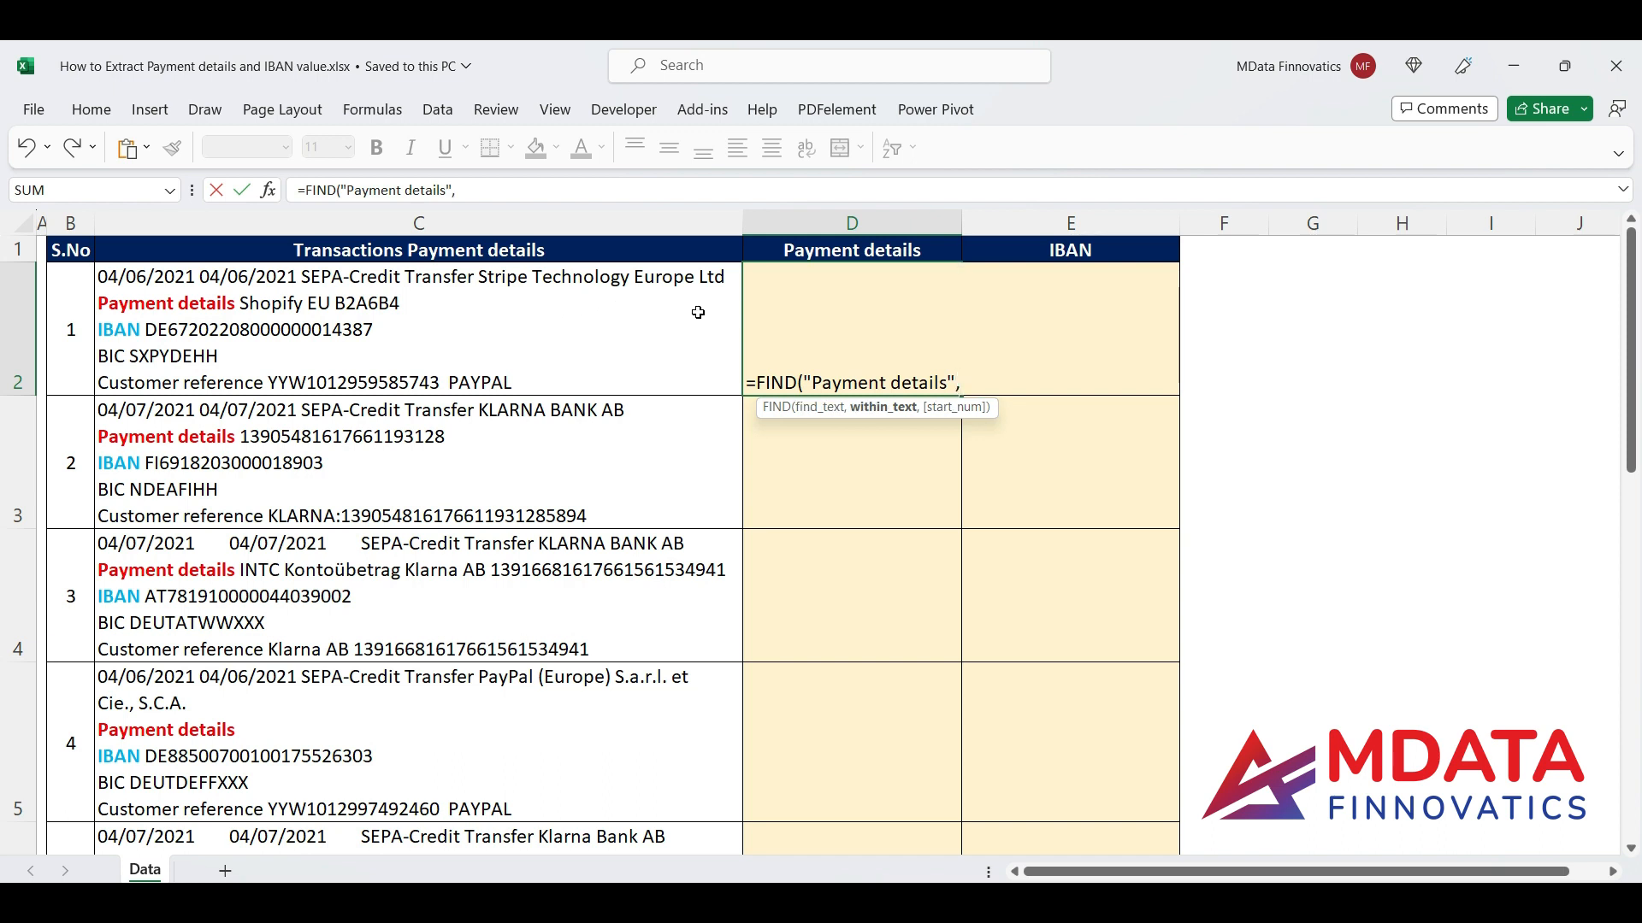
{"action": "left_click", "coordinate": [472, 320]}
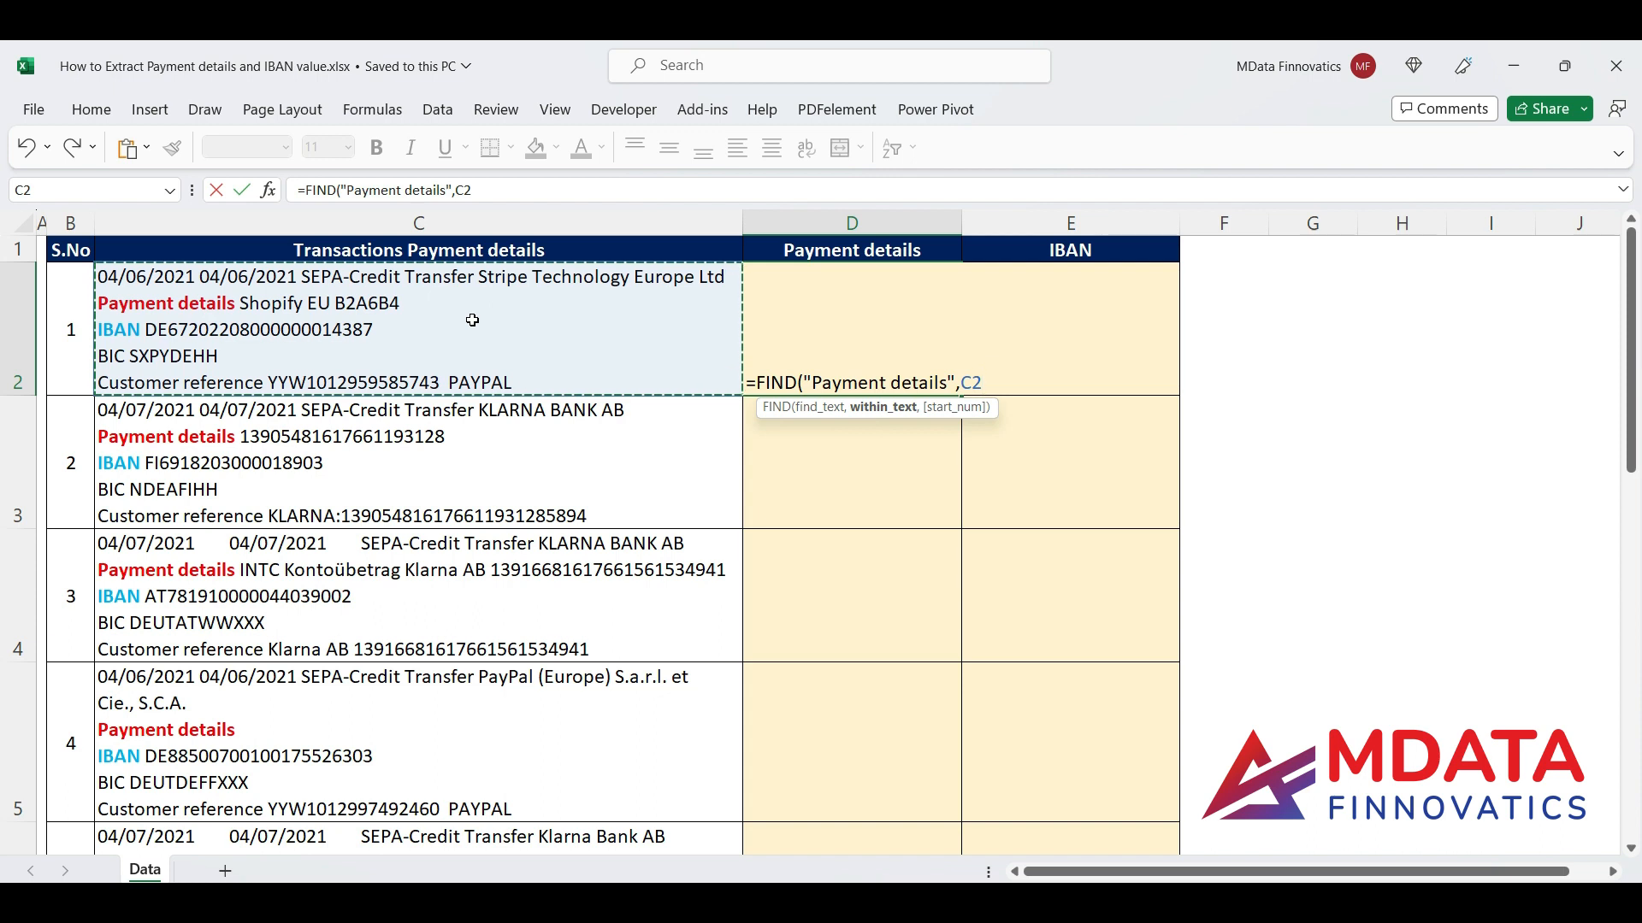
{"action": "key", "text": "Return"}
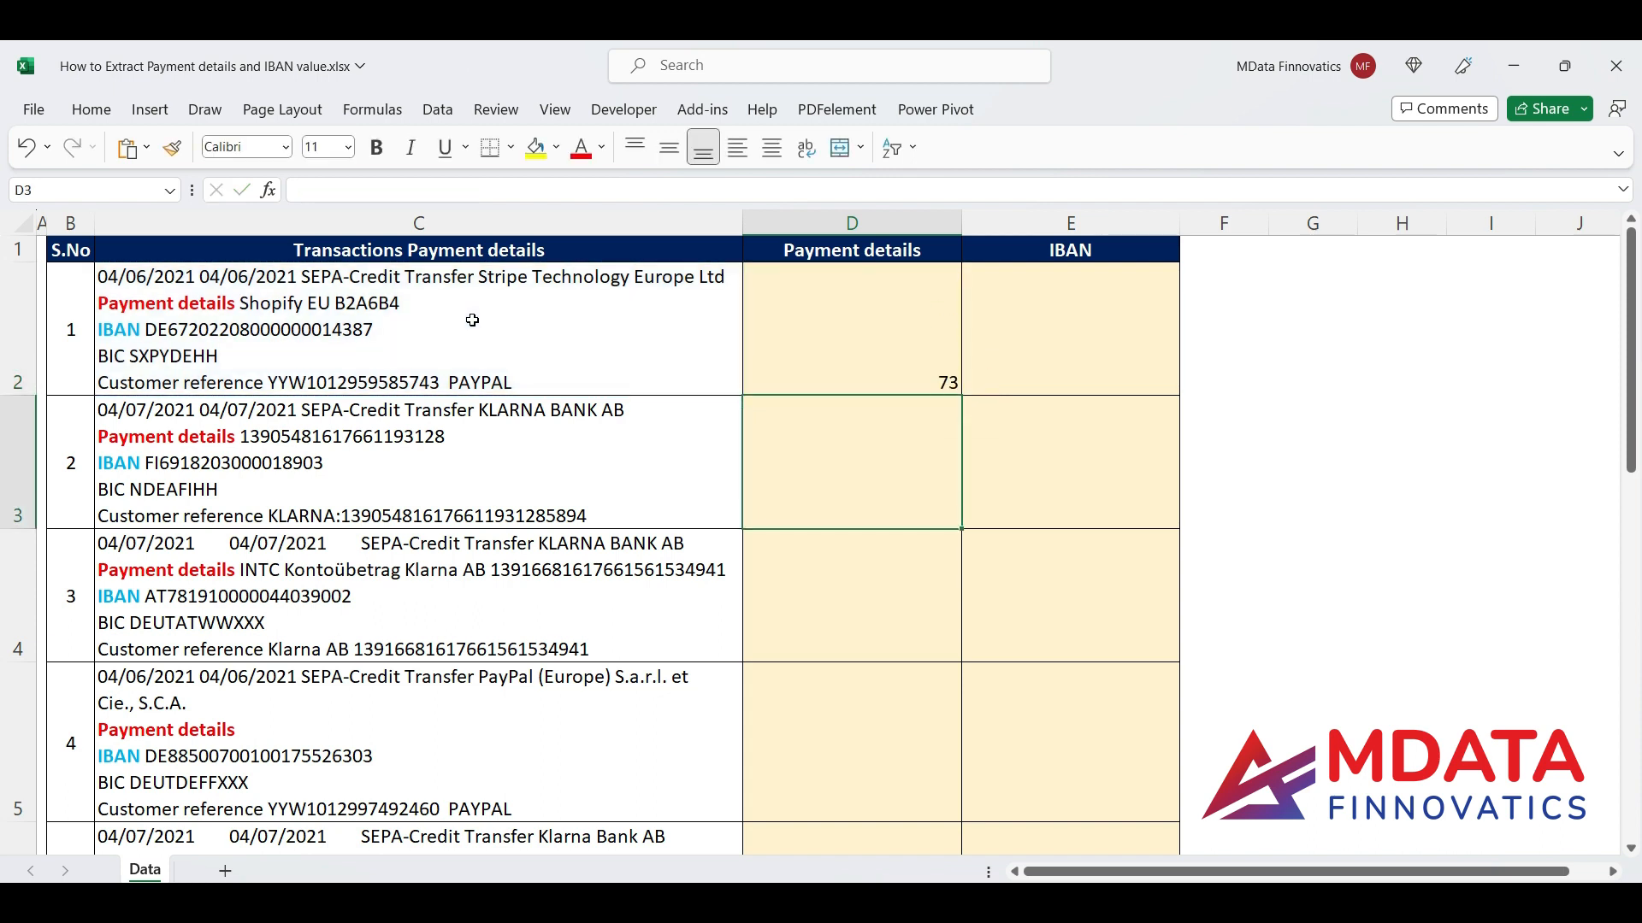
Step: Add 15 to the FIND formula in D2, making it =FIND("Payment details",C2)+15
{"action": "left_click", "coordinate": [780, 349]}
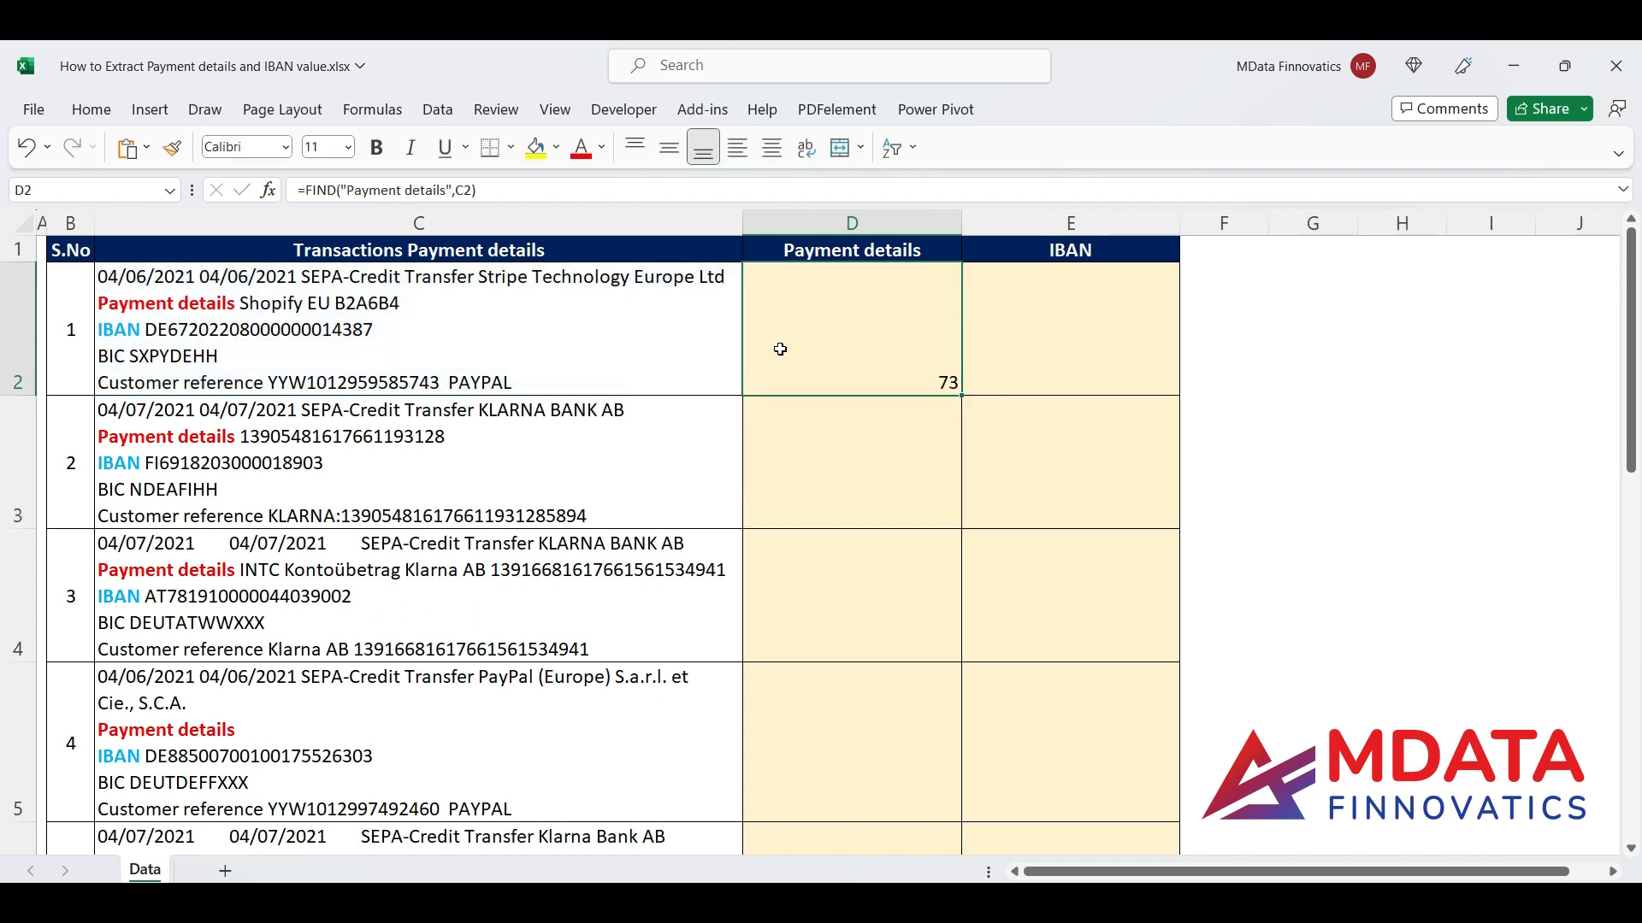
{"action": "left_click", "coordinate": [654, 330]}
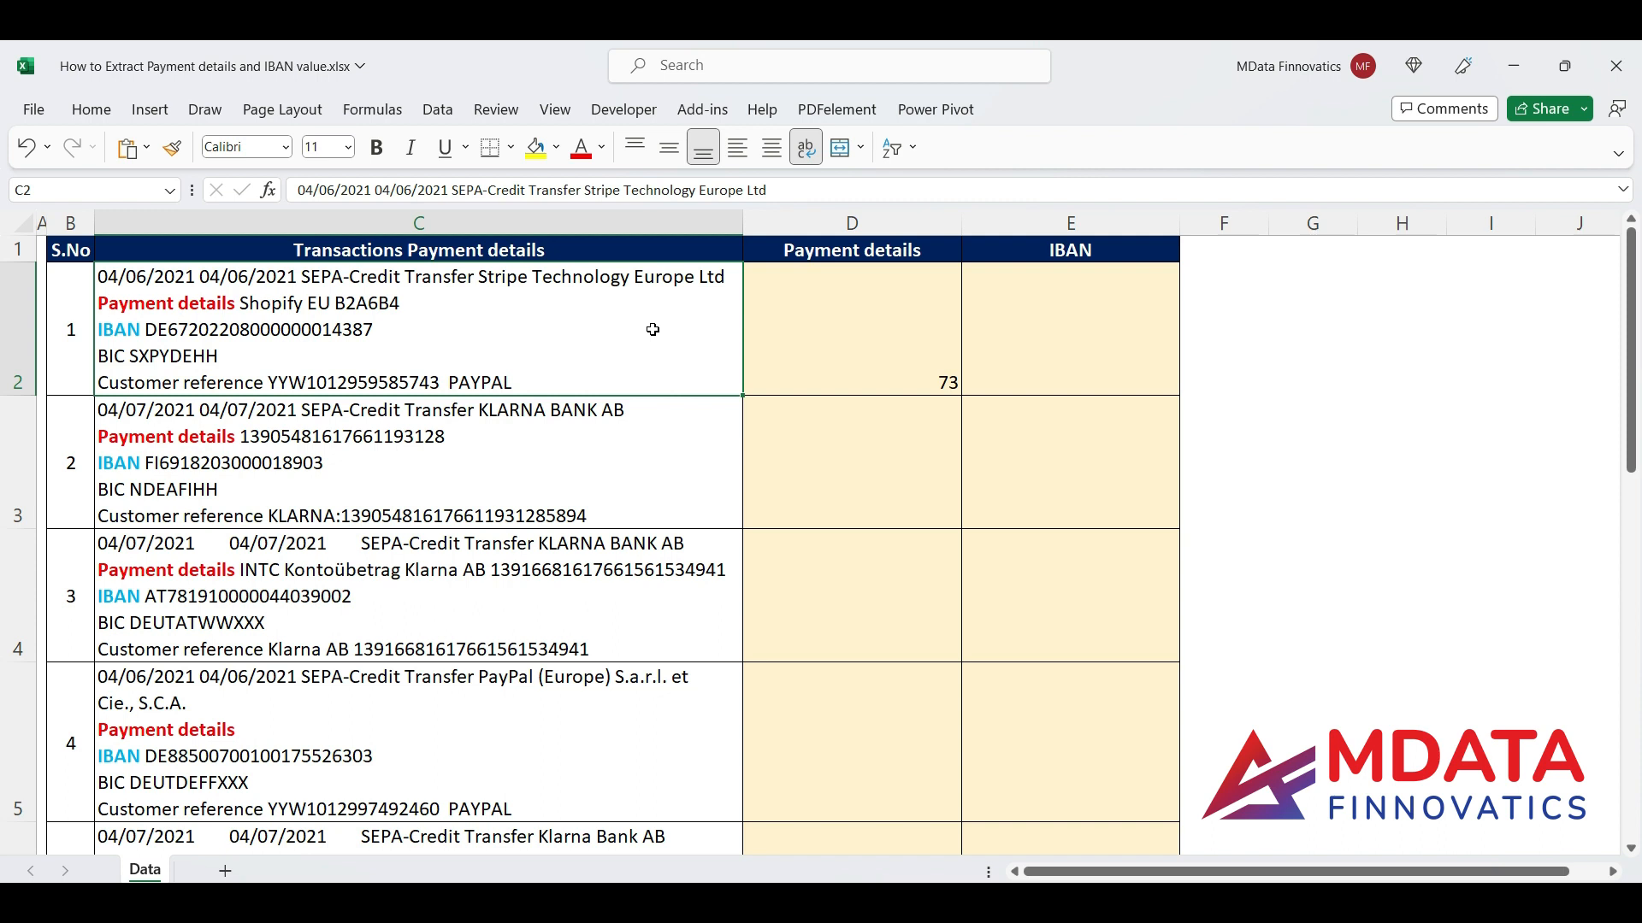
{"action": "left_click", "coordinate": [839, 293]}
{"action": "key", "text": "F2"}
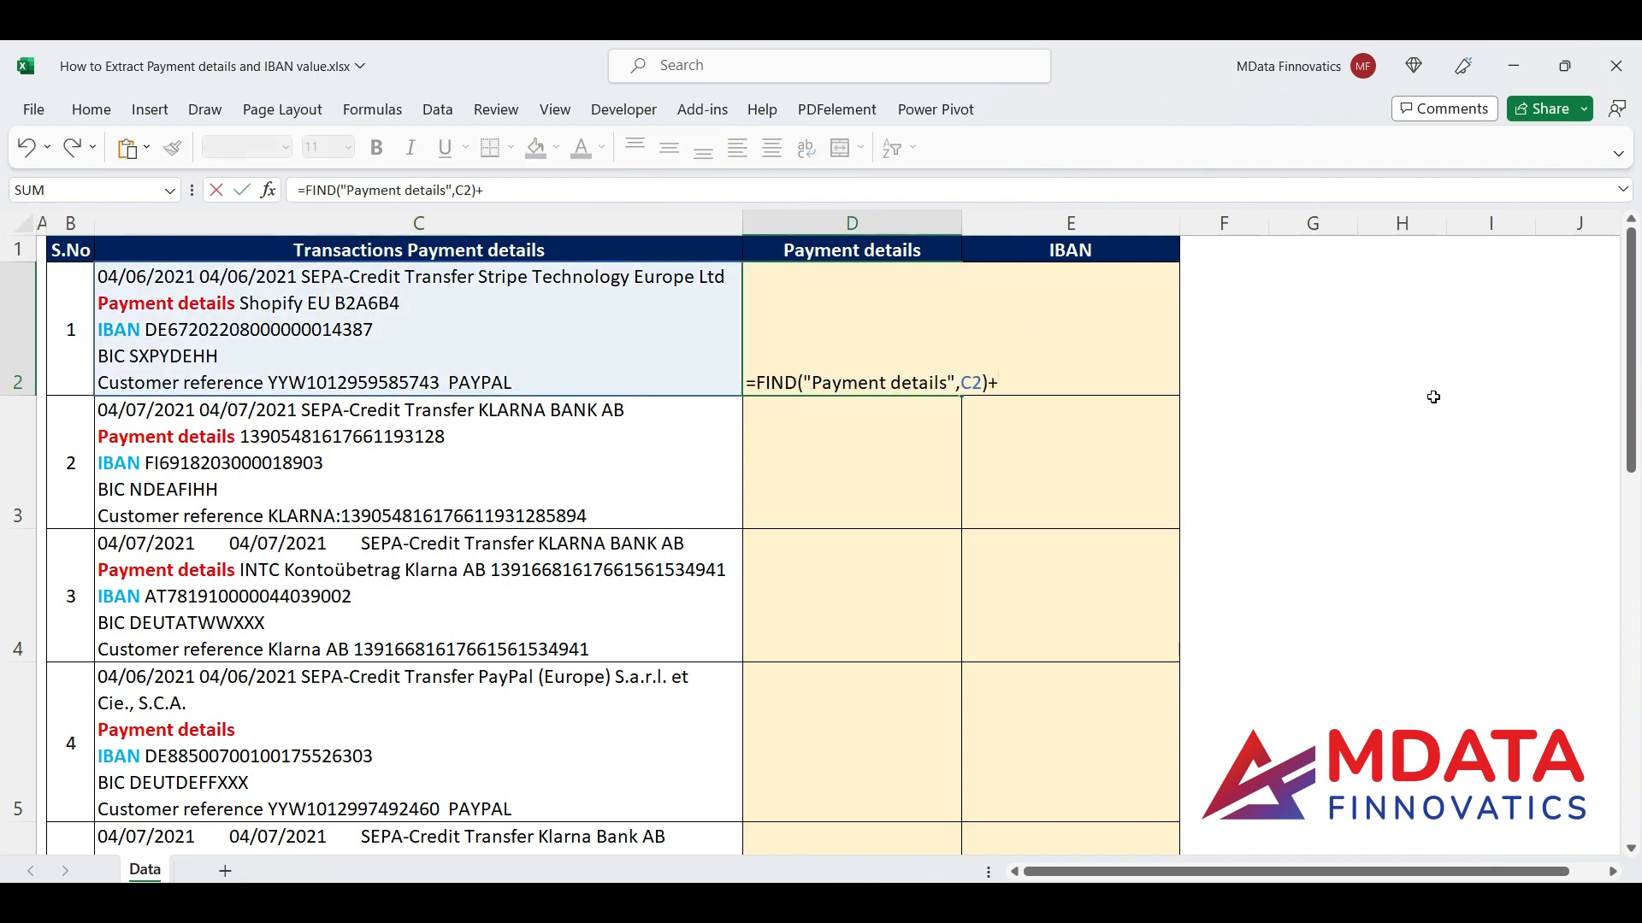
{"action": "type", "text": "+15"}
{"action": "key", "text": "Return"}
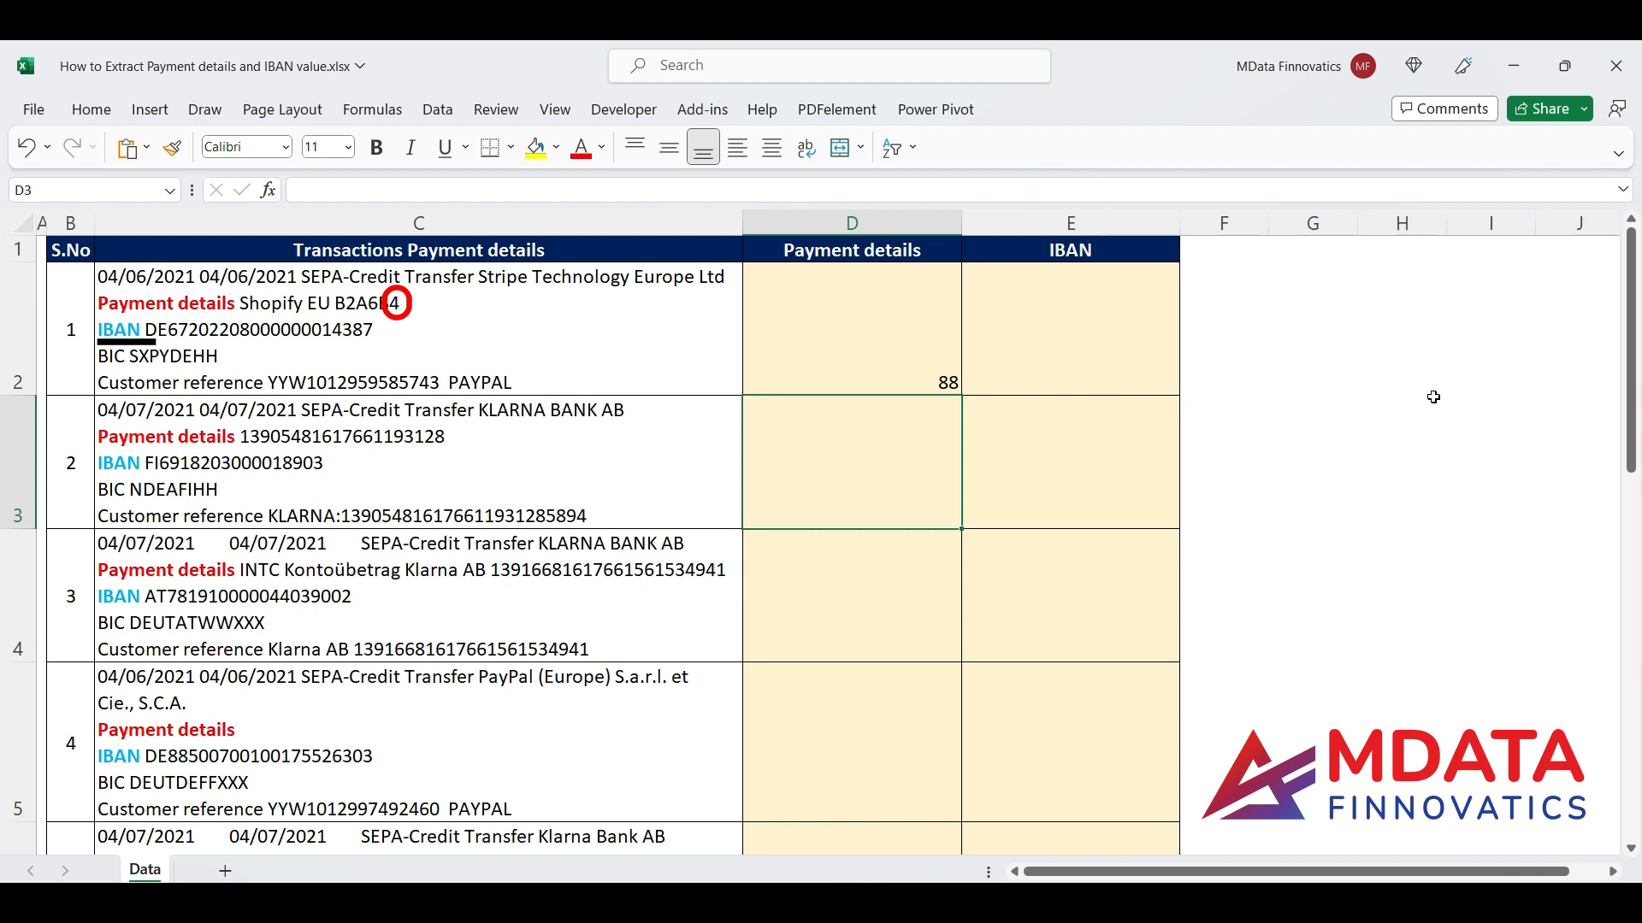
Step: Enter the formula =FIND("IBAN",C2) in E2 to locate the IBAN label in the transaction text
{"action": "left_click", "coordinate": [1120, 352]}
{"action": "type", "text": "=find"}
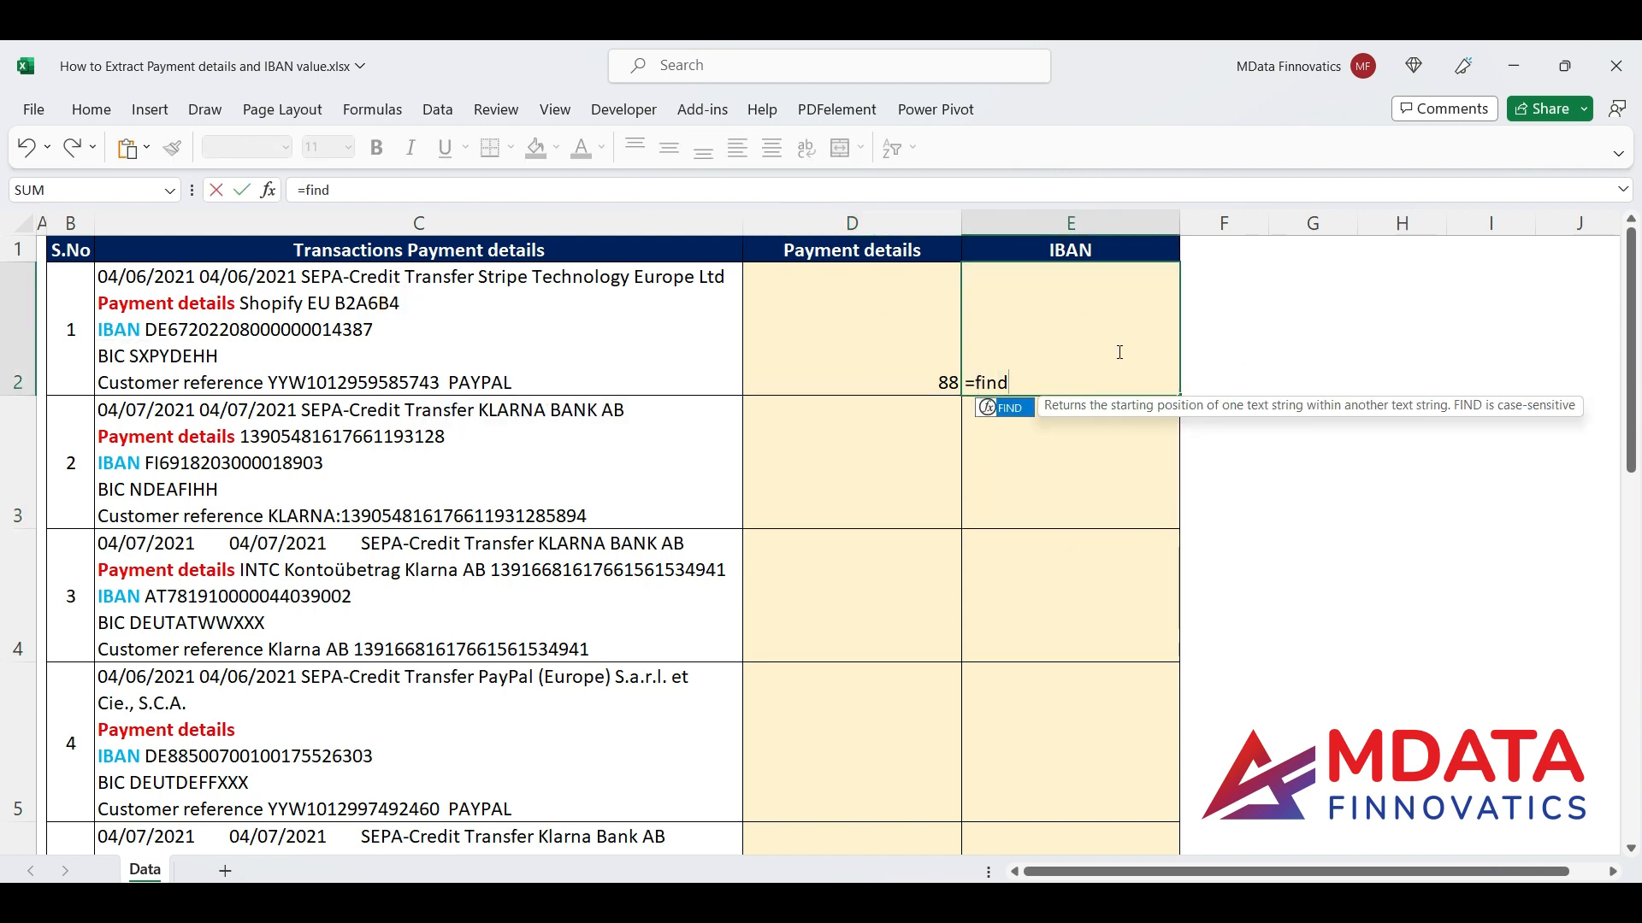
{"action": "type", "text": "(\"IBAN"}
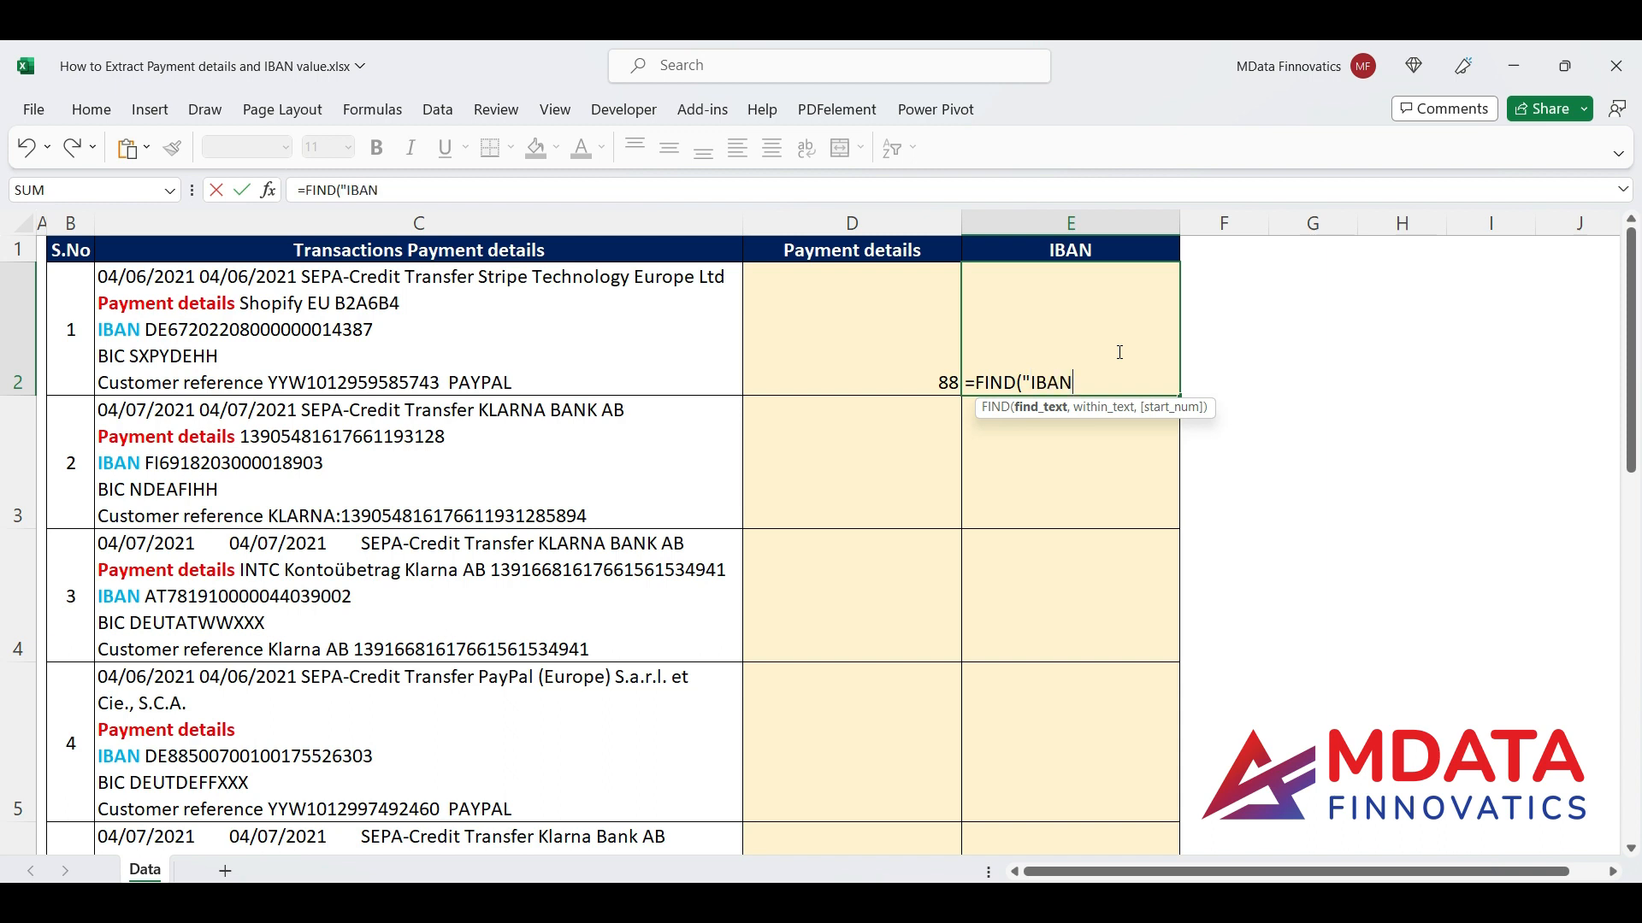
{"action": "type", "text": "\","}
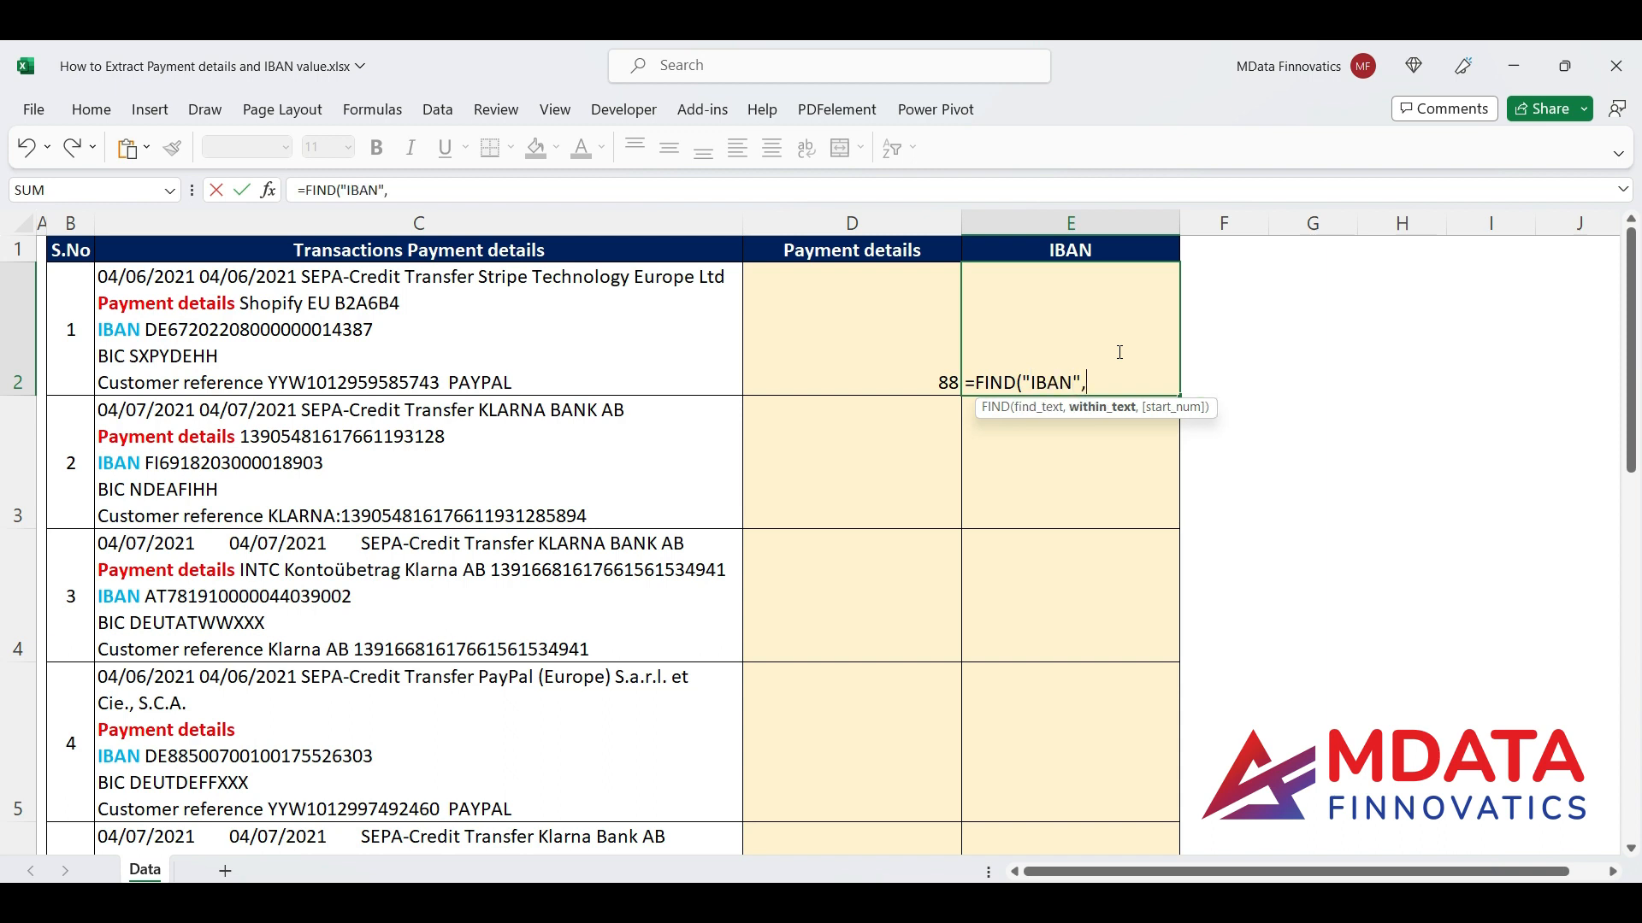
{"action": "left_click", "coordinate": [500, 331]}
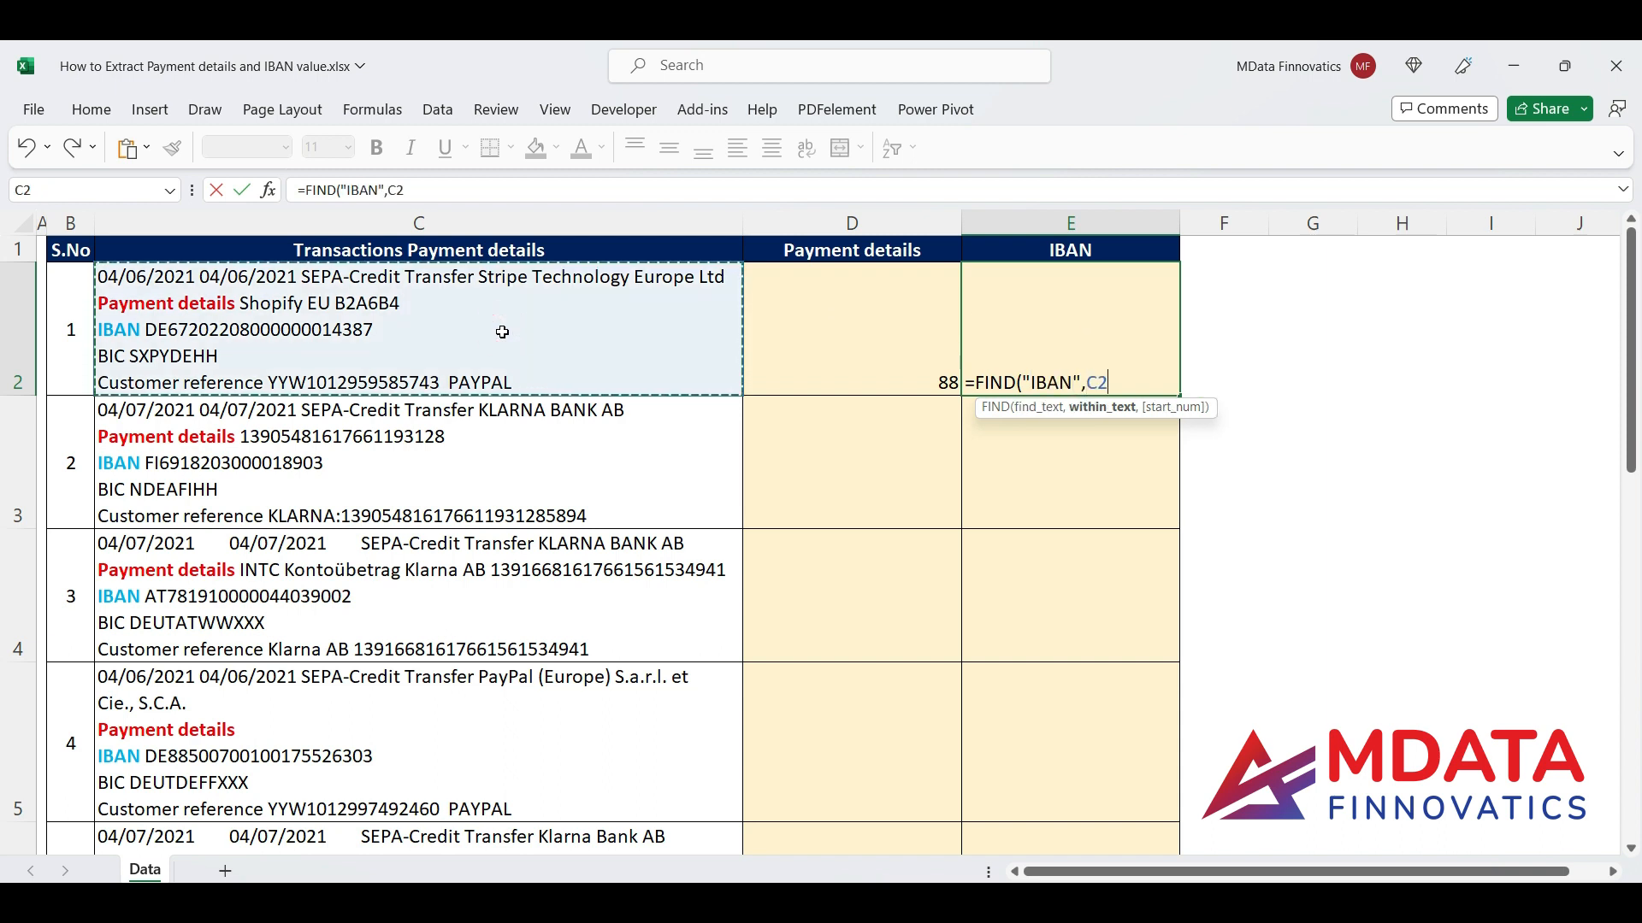
{"action": "type", "text": ")"}
{"action": "key", "text": "Return"}
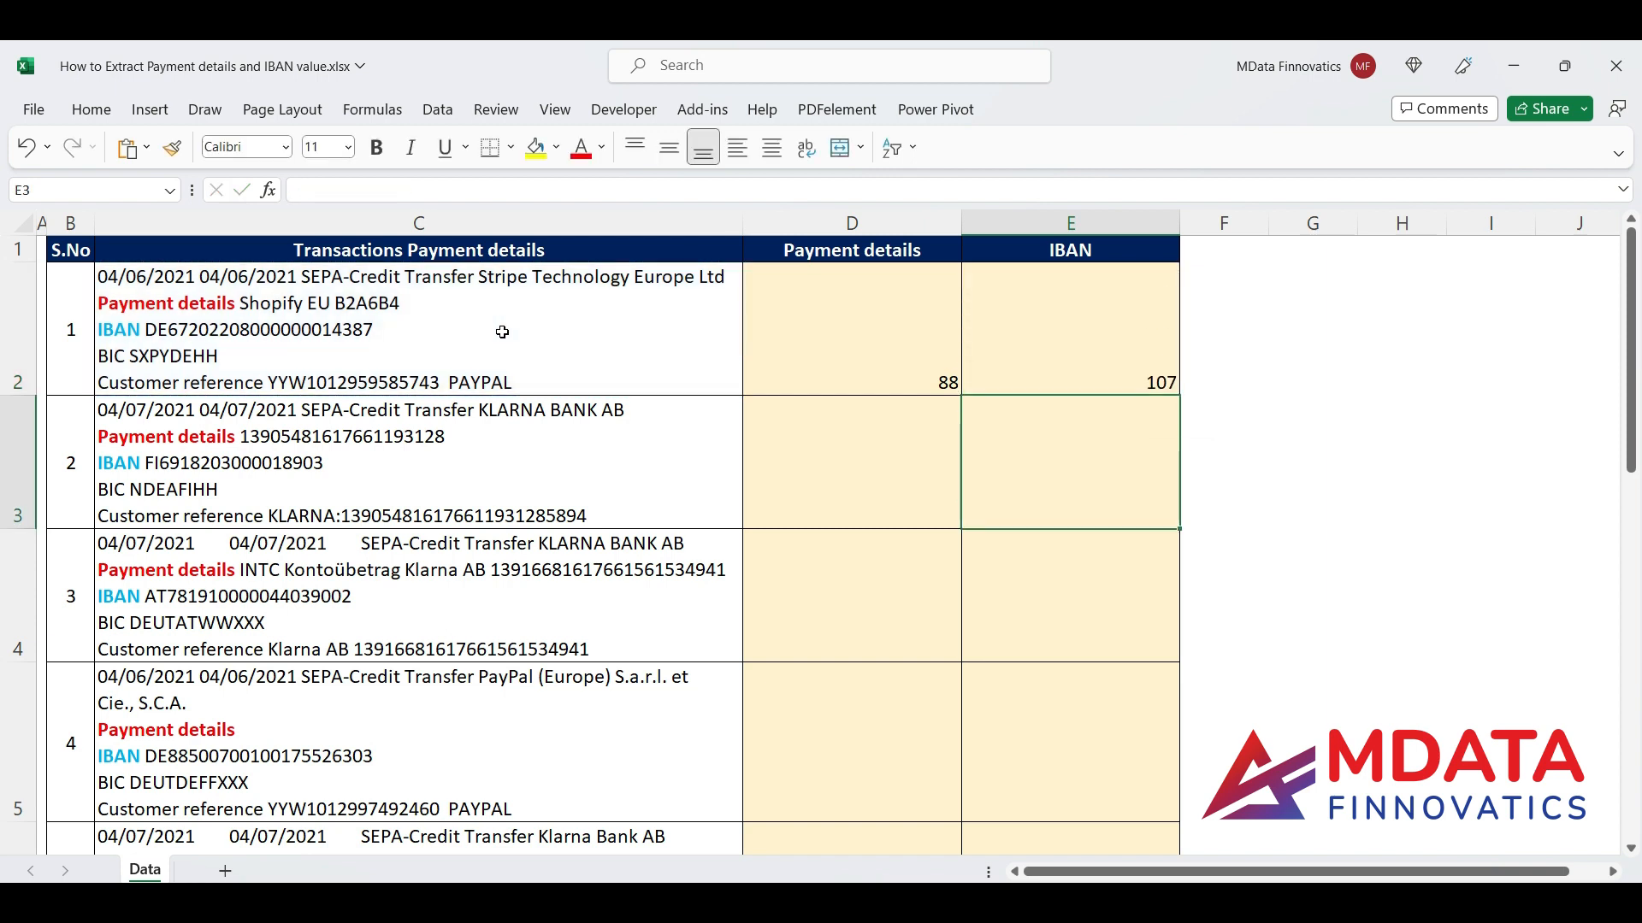
Step: Subtract 1 from the FIND formula in E2, making it =FIND("IBAN",C2)-1
{"action": "left_click", "coordinate": [1051, 364]}
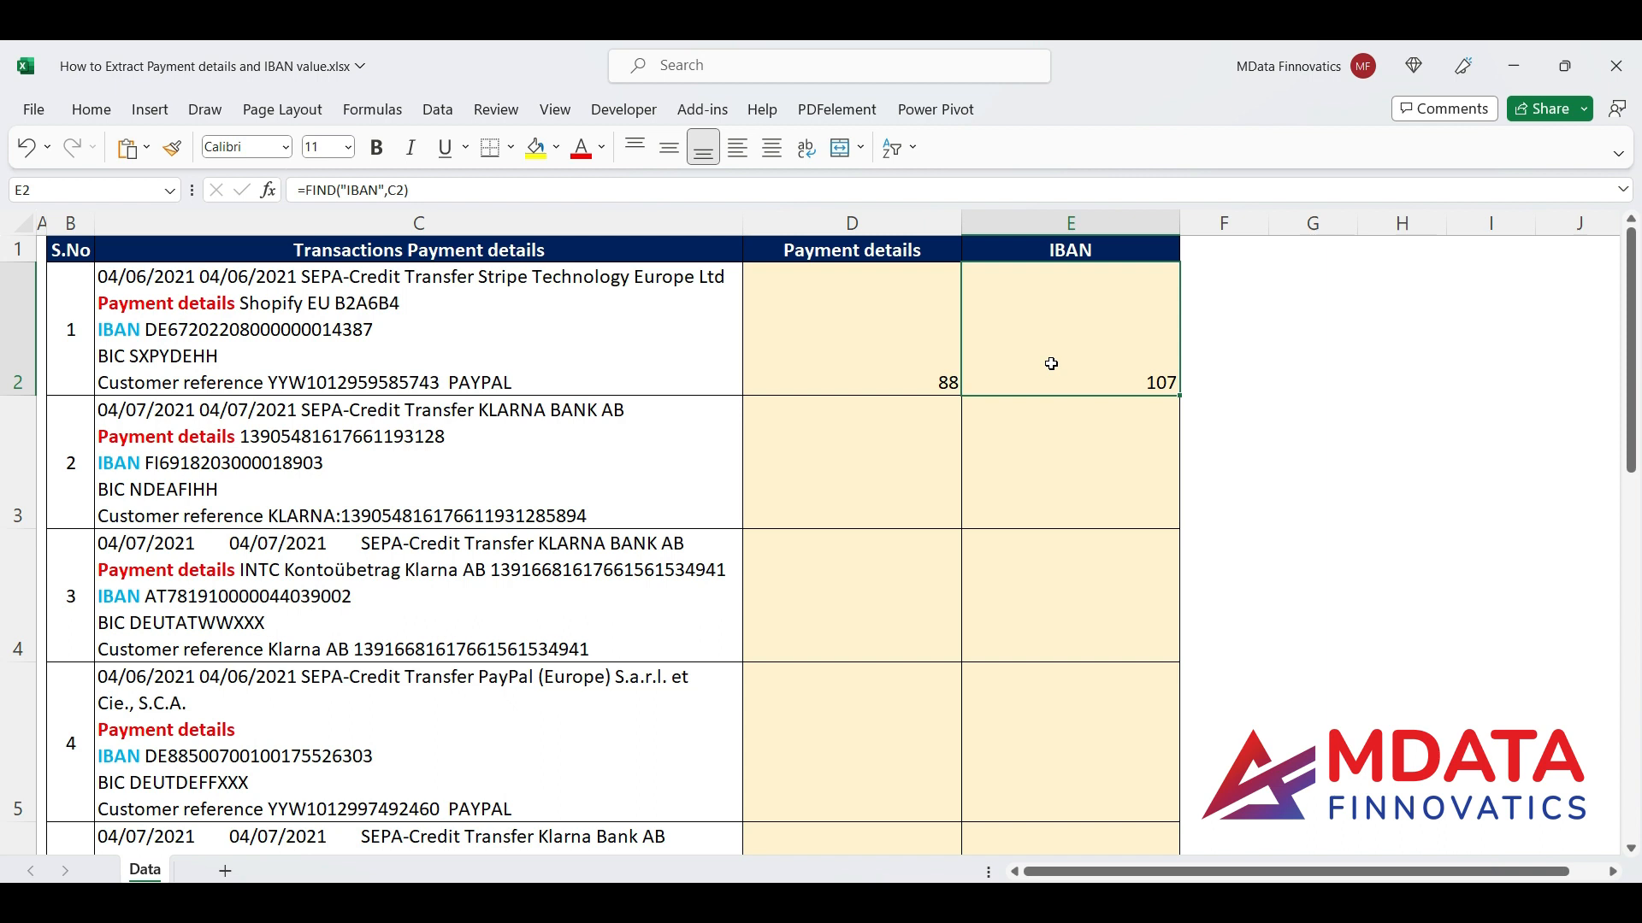
{"action": "double_click", "coordinate": [1158, 363]}
{"action": "type", "text": "-"}
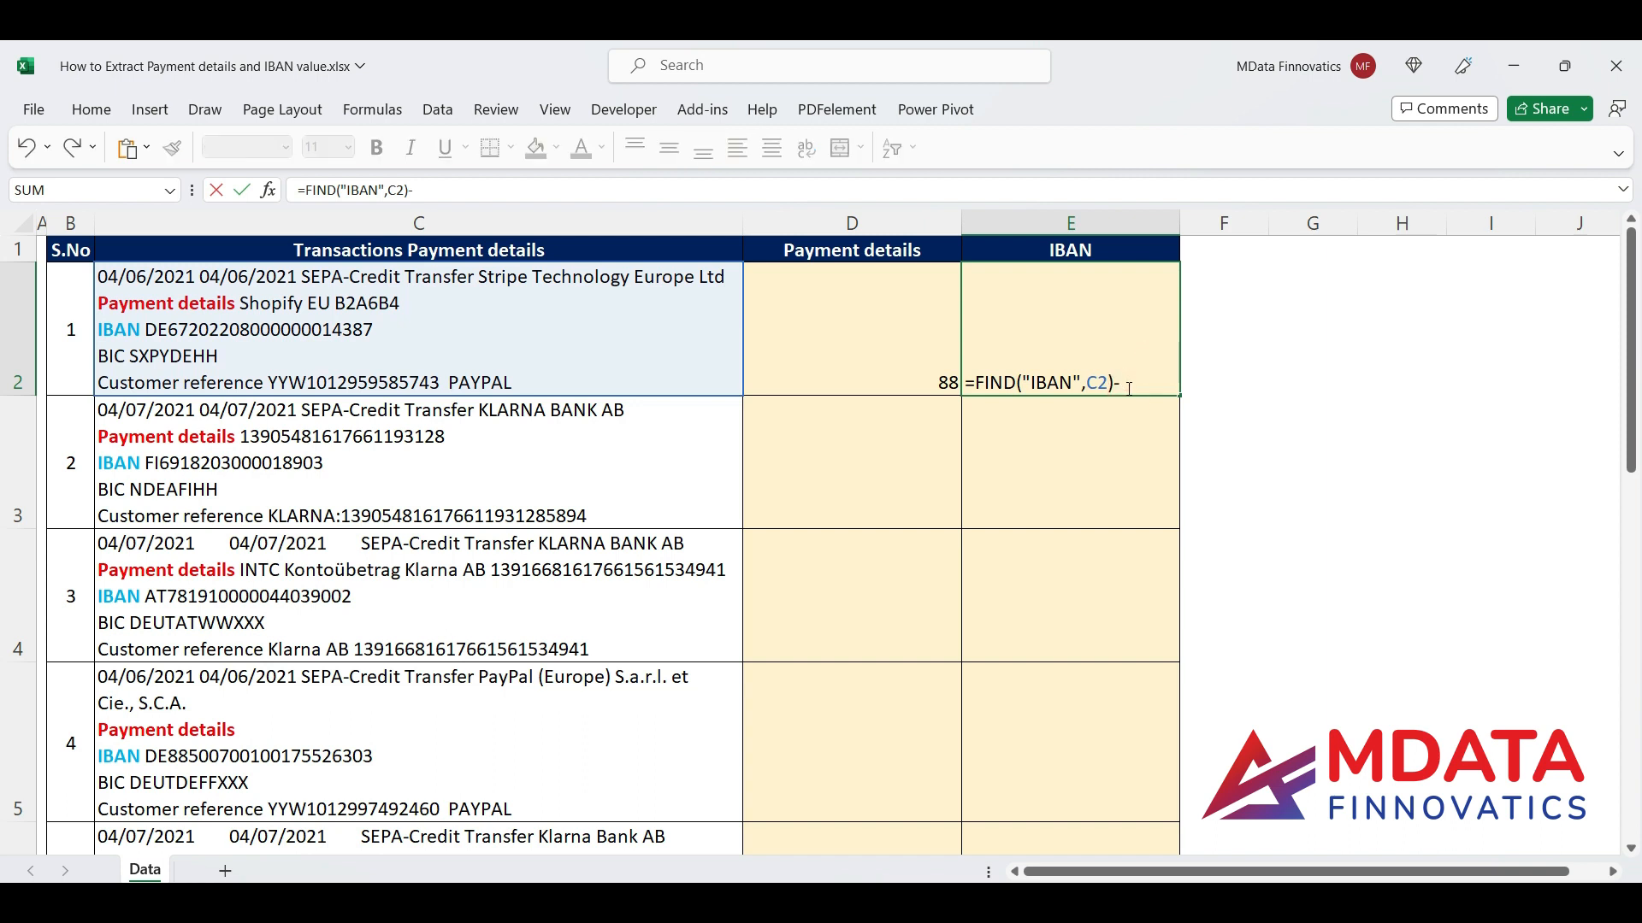
{"action": "type", "text": "1"}
{"action": "key", "text": "Return"}
Step: Enter the formula =MID(C2,D2,E2-D2) in F2 to extract the payment details text from C2
{"action": "key", "text": "Up"}
{"action": "key", "text": "Right"}
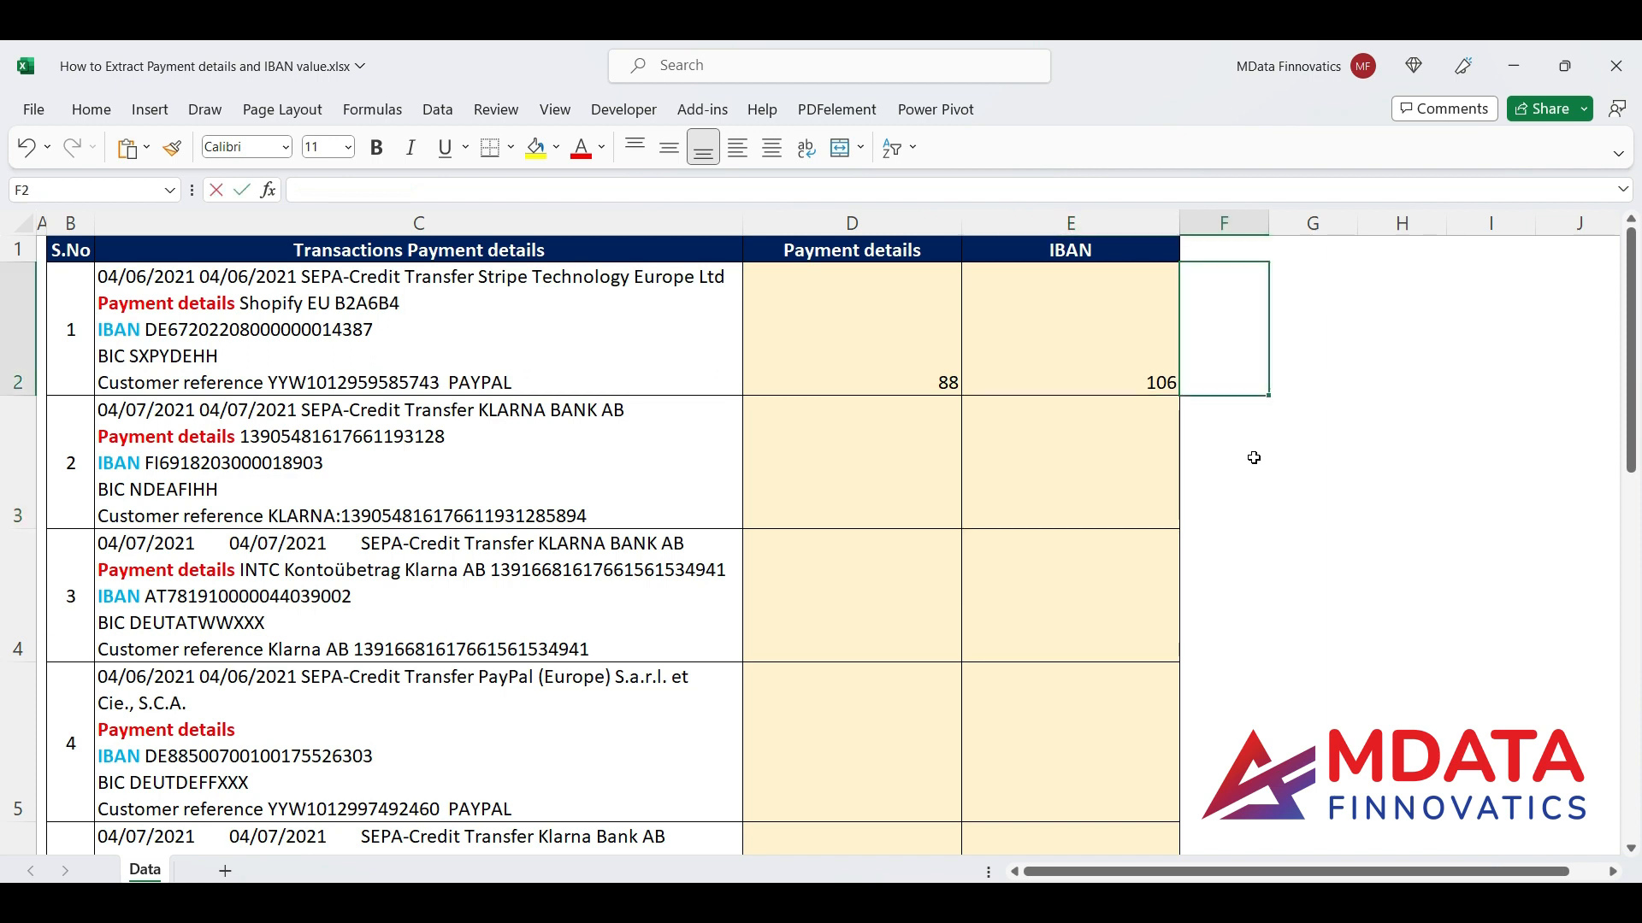
{"action": "type", "text": "=mid"}
{"action": "key", "text": "Tab"}
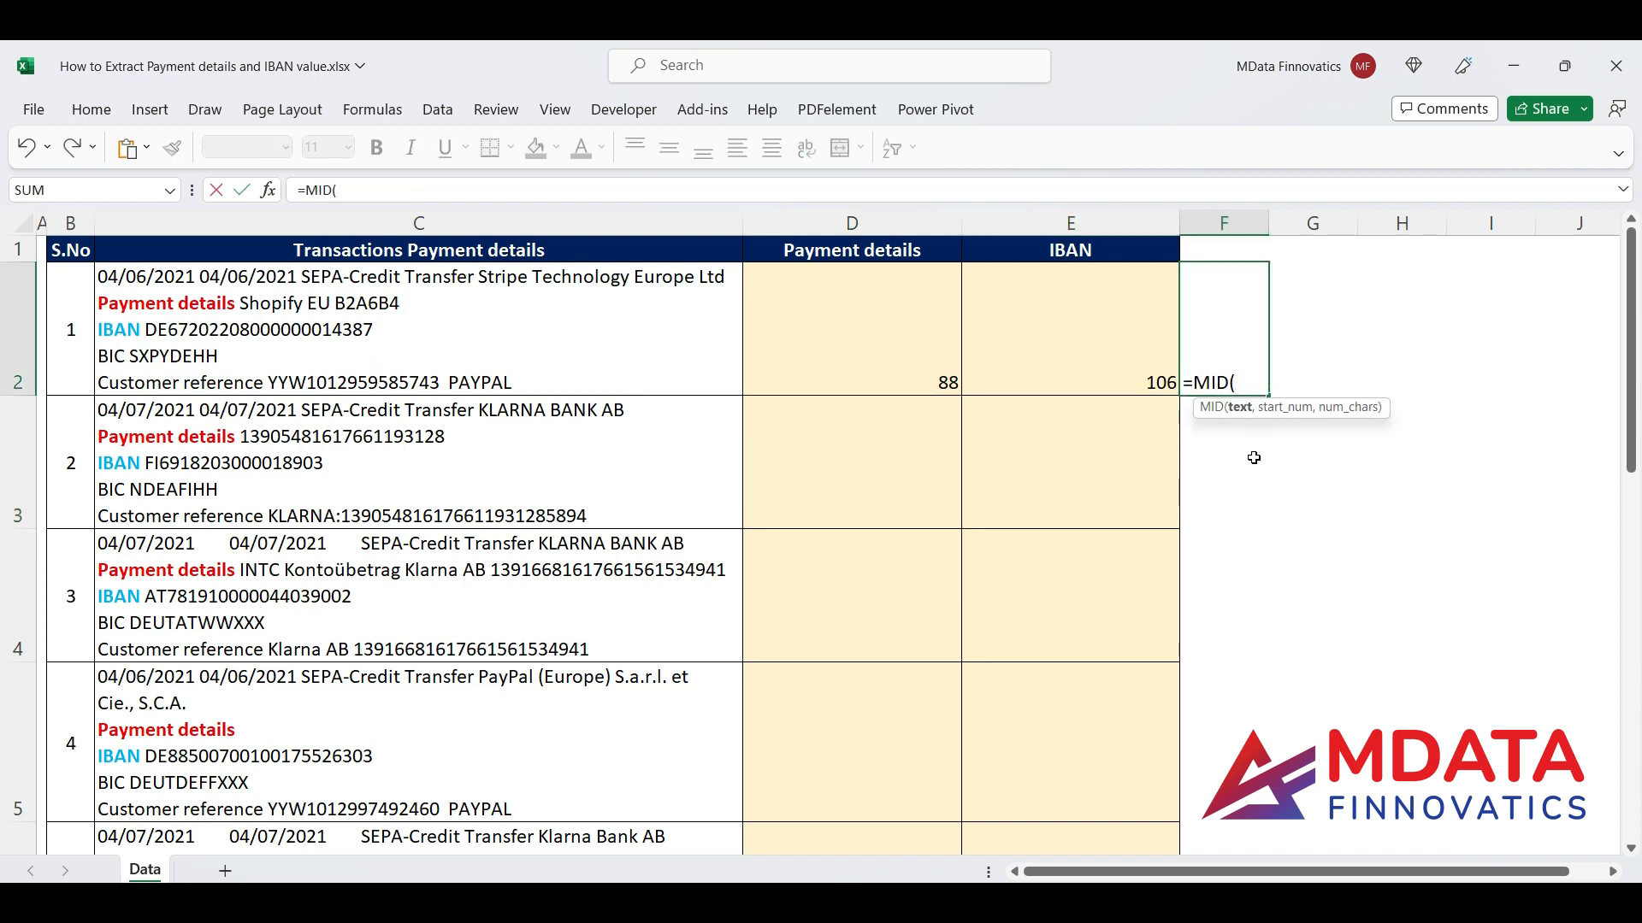
{"action": "left_click", "coordinate": [642, 332]}
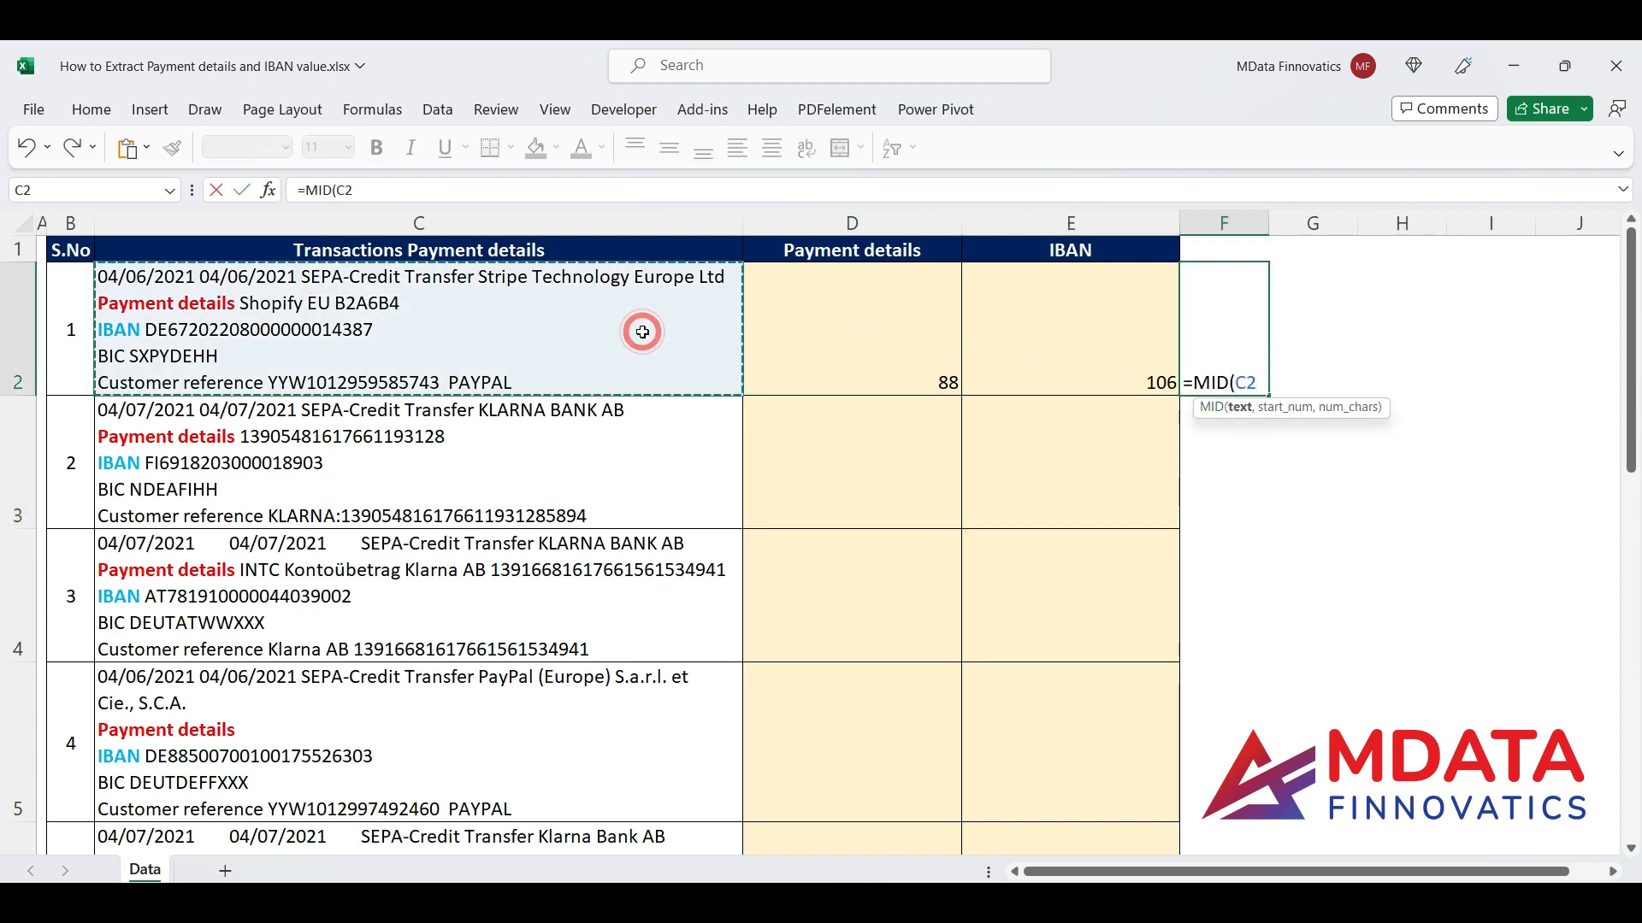
{"action": "type", "text": ","}
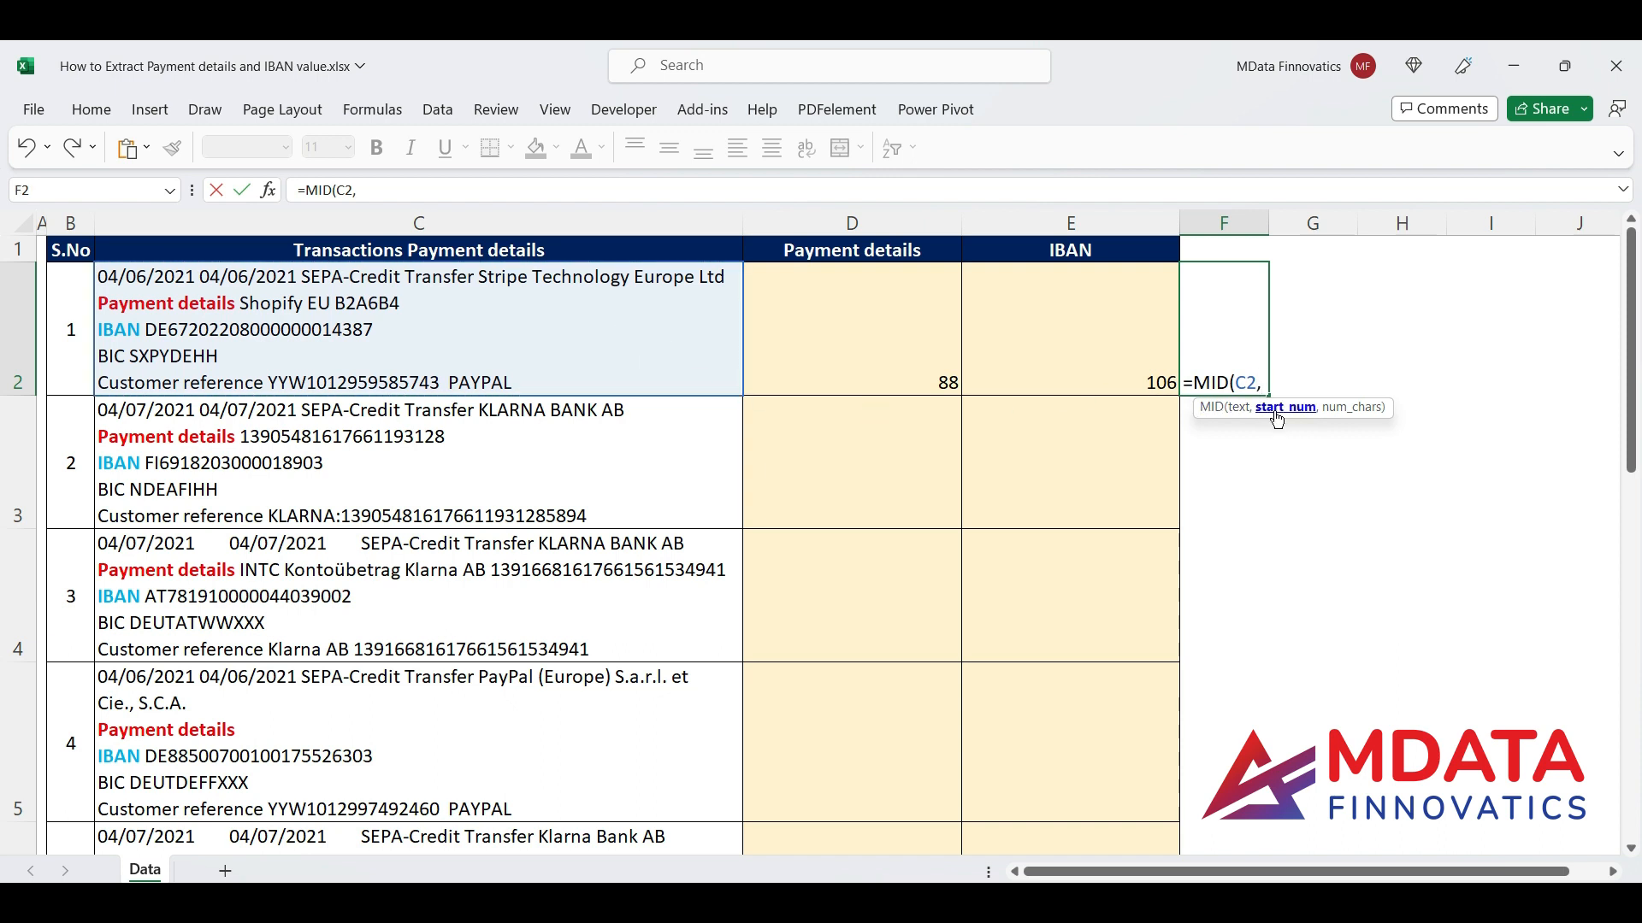
{"action": "left_click", "coordinate": [827, 347]}
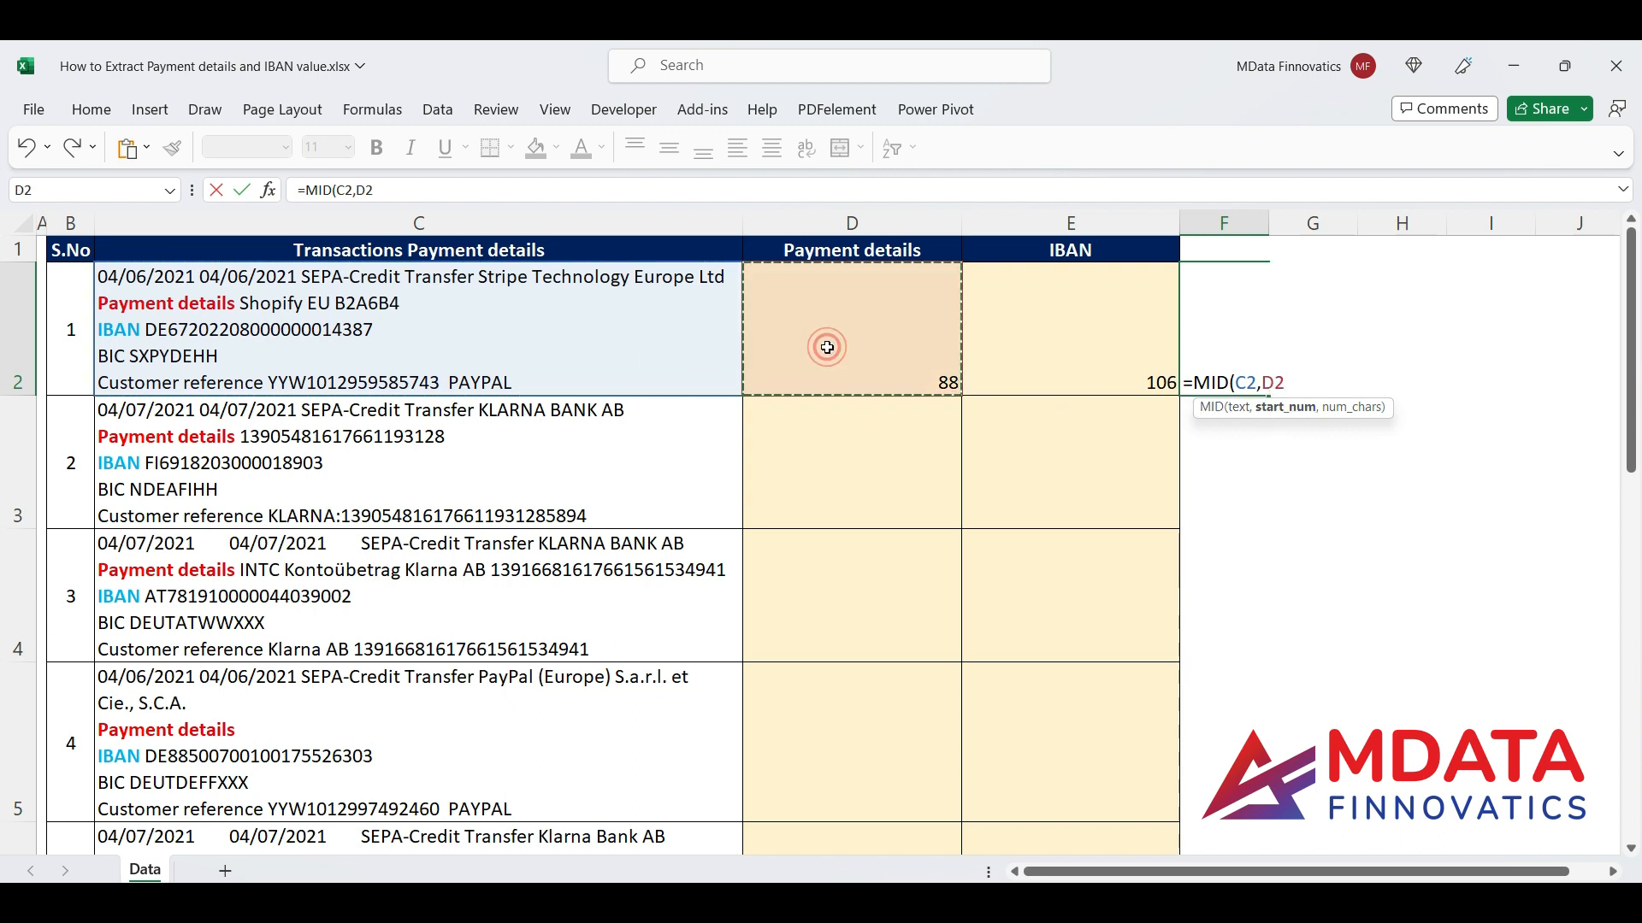
{"action": "type", "text": ","}
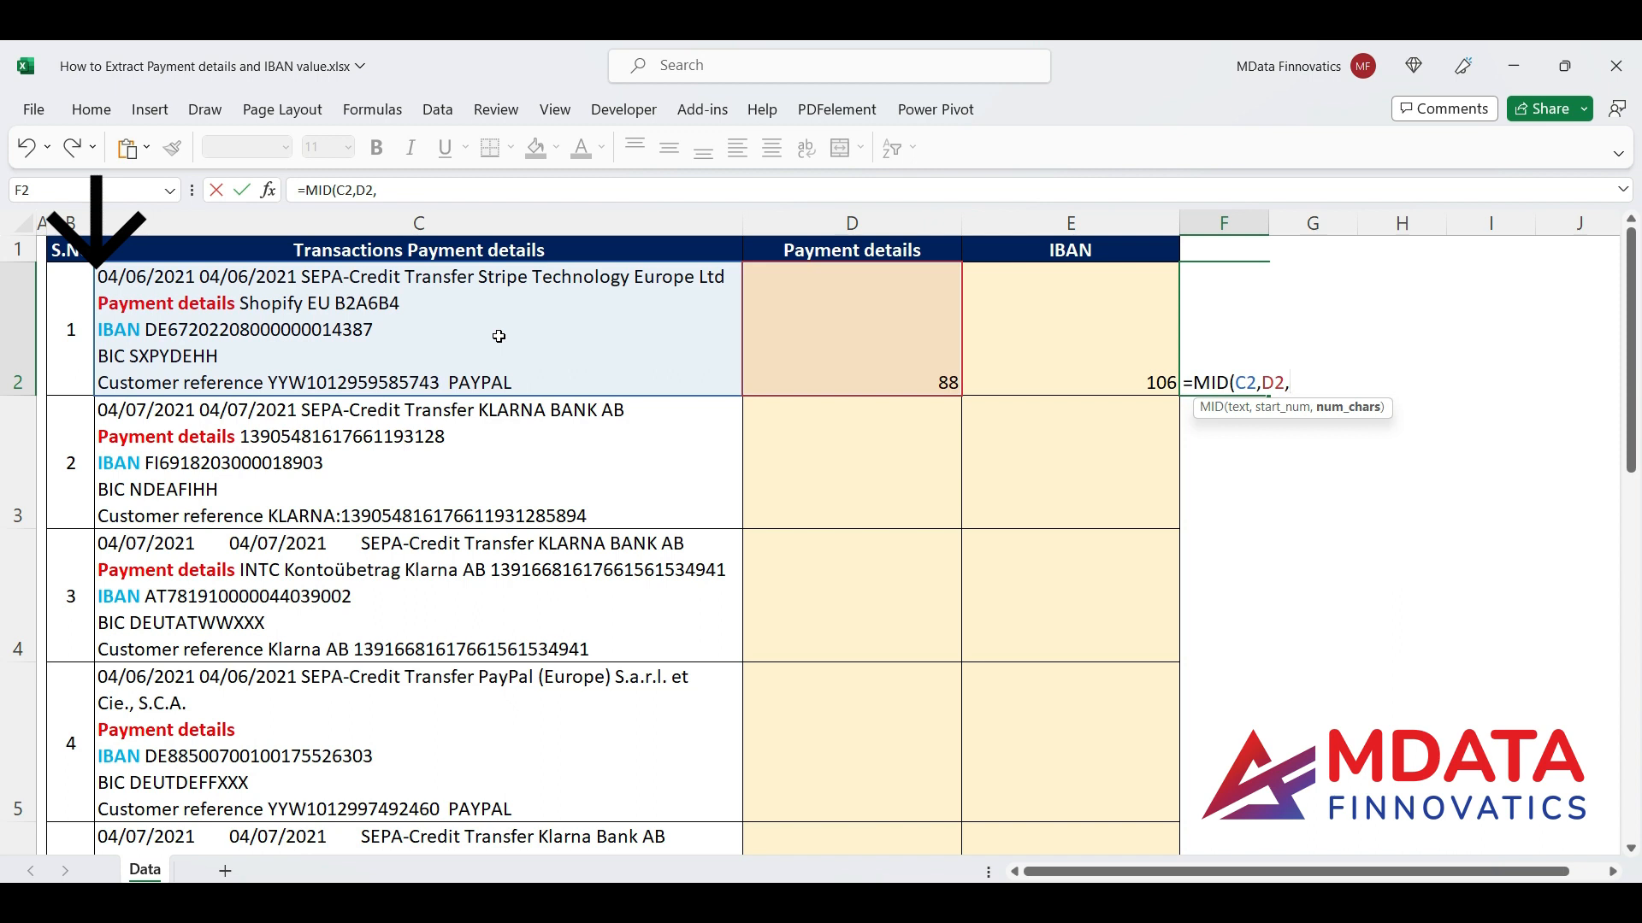
{"action": "left_click", "coordinate": [1108, 328]}
{"action": "type", "text": "-"}
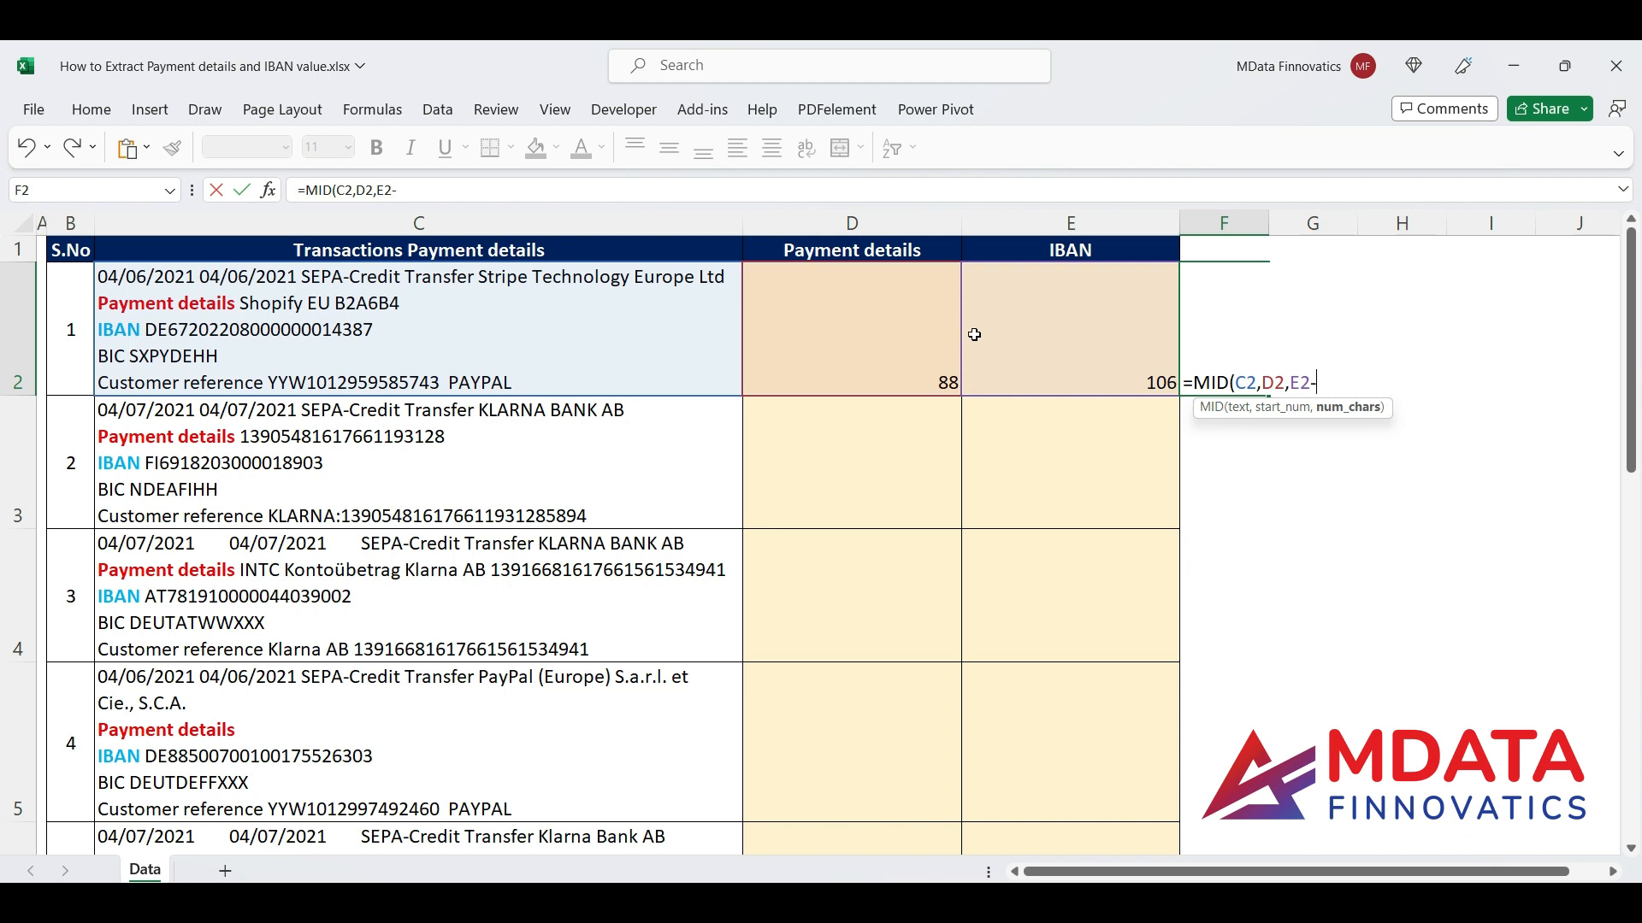
{"action": "left_click", "coordinate": [911, 334]}
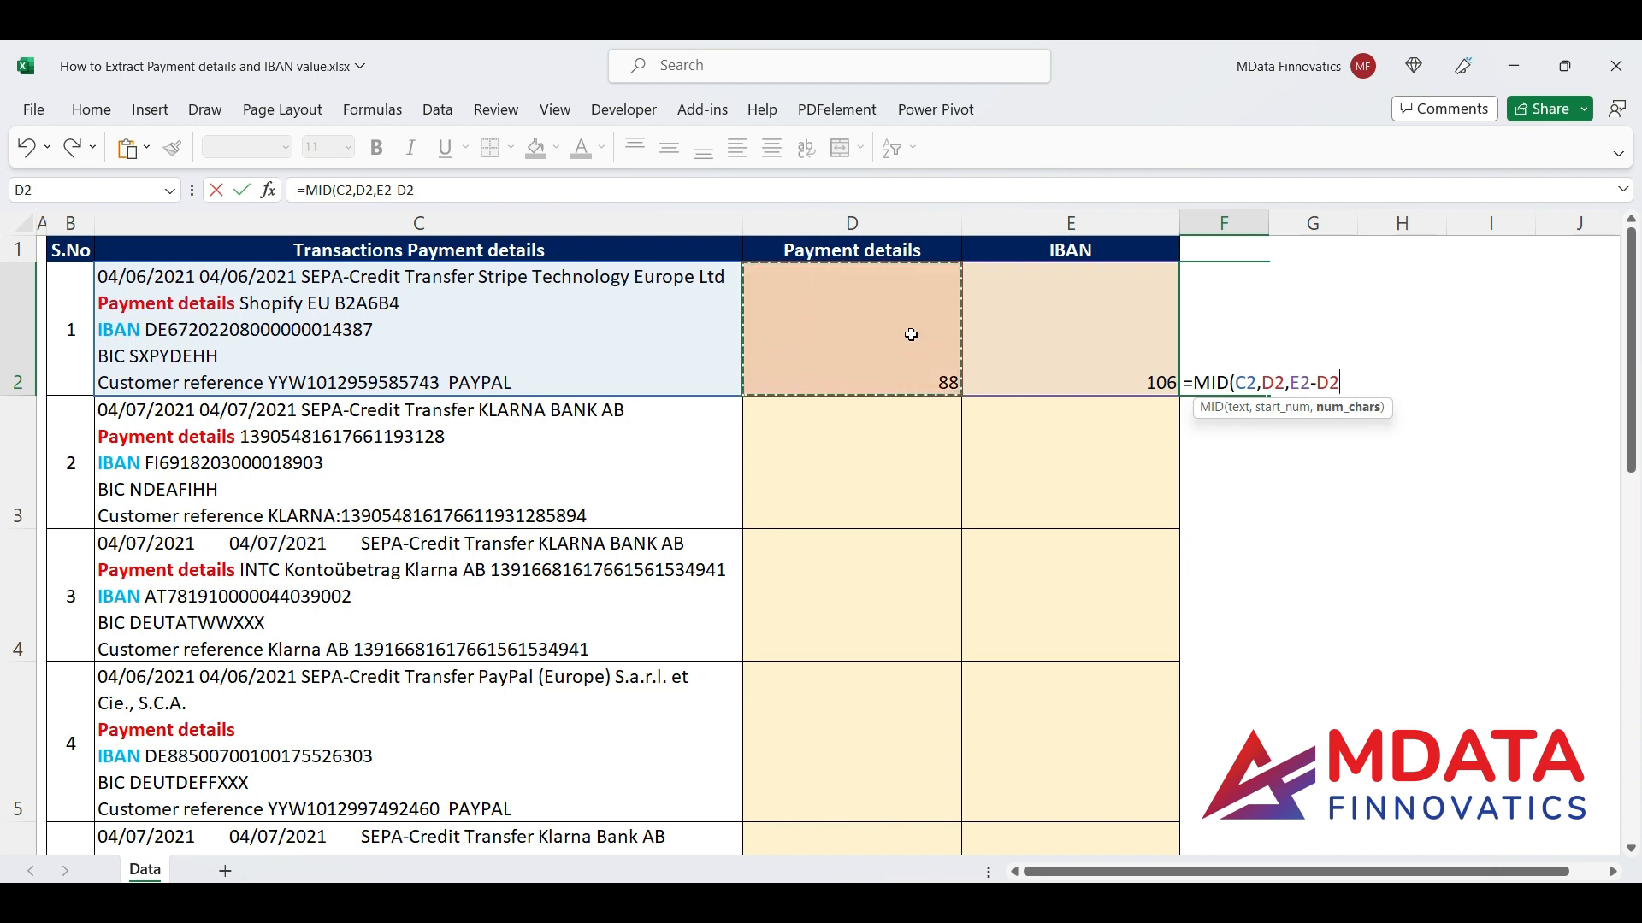
{"action": "type", "text": ")"}
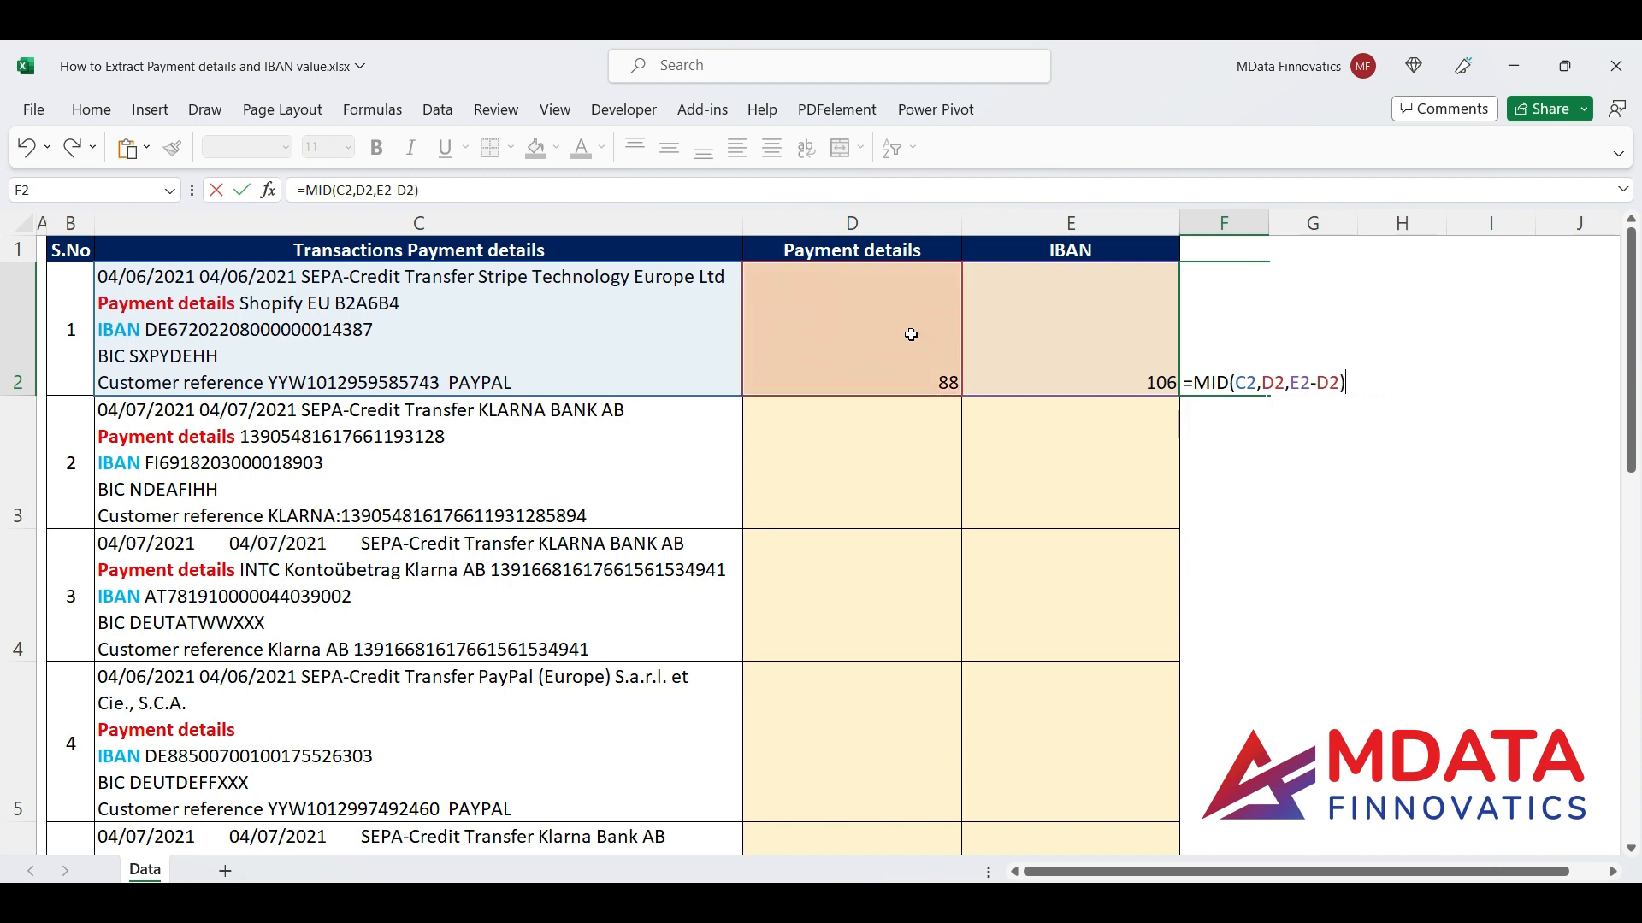
{"action": "key", "text": "Return"}
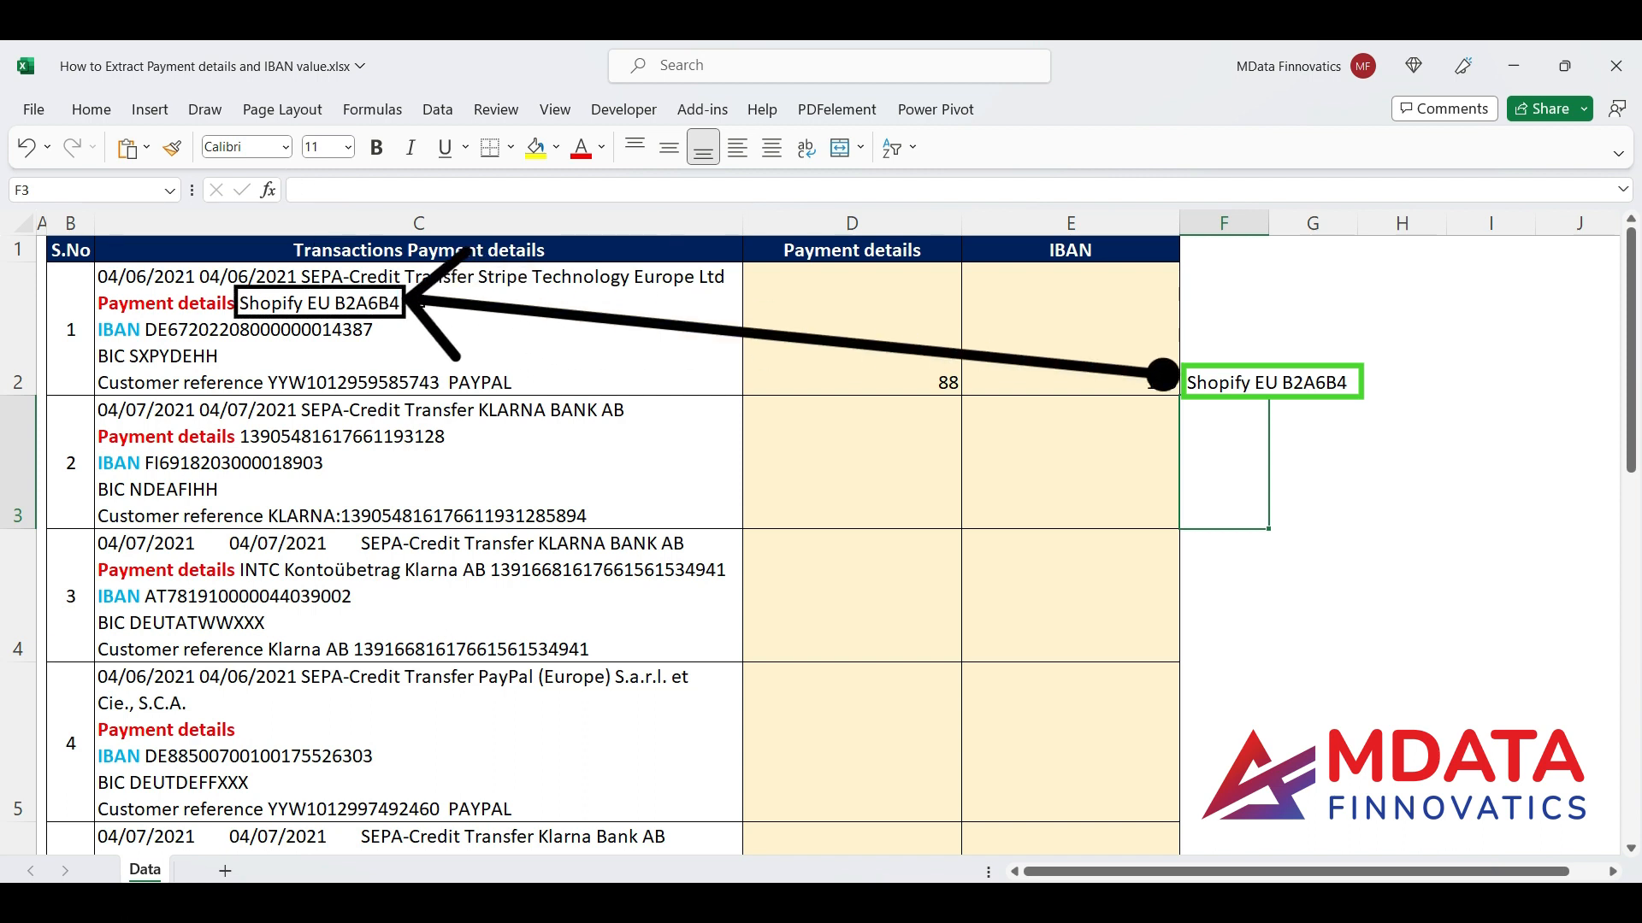
Step: Wrap the MID formula in F2 in TRIM, making it =TRIM(MID(C2,D2,E2-D2))
{"action": "left_click", "coordinate": [658, 347]}
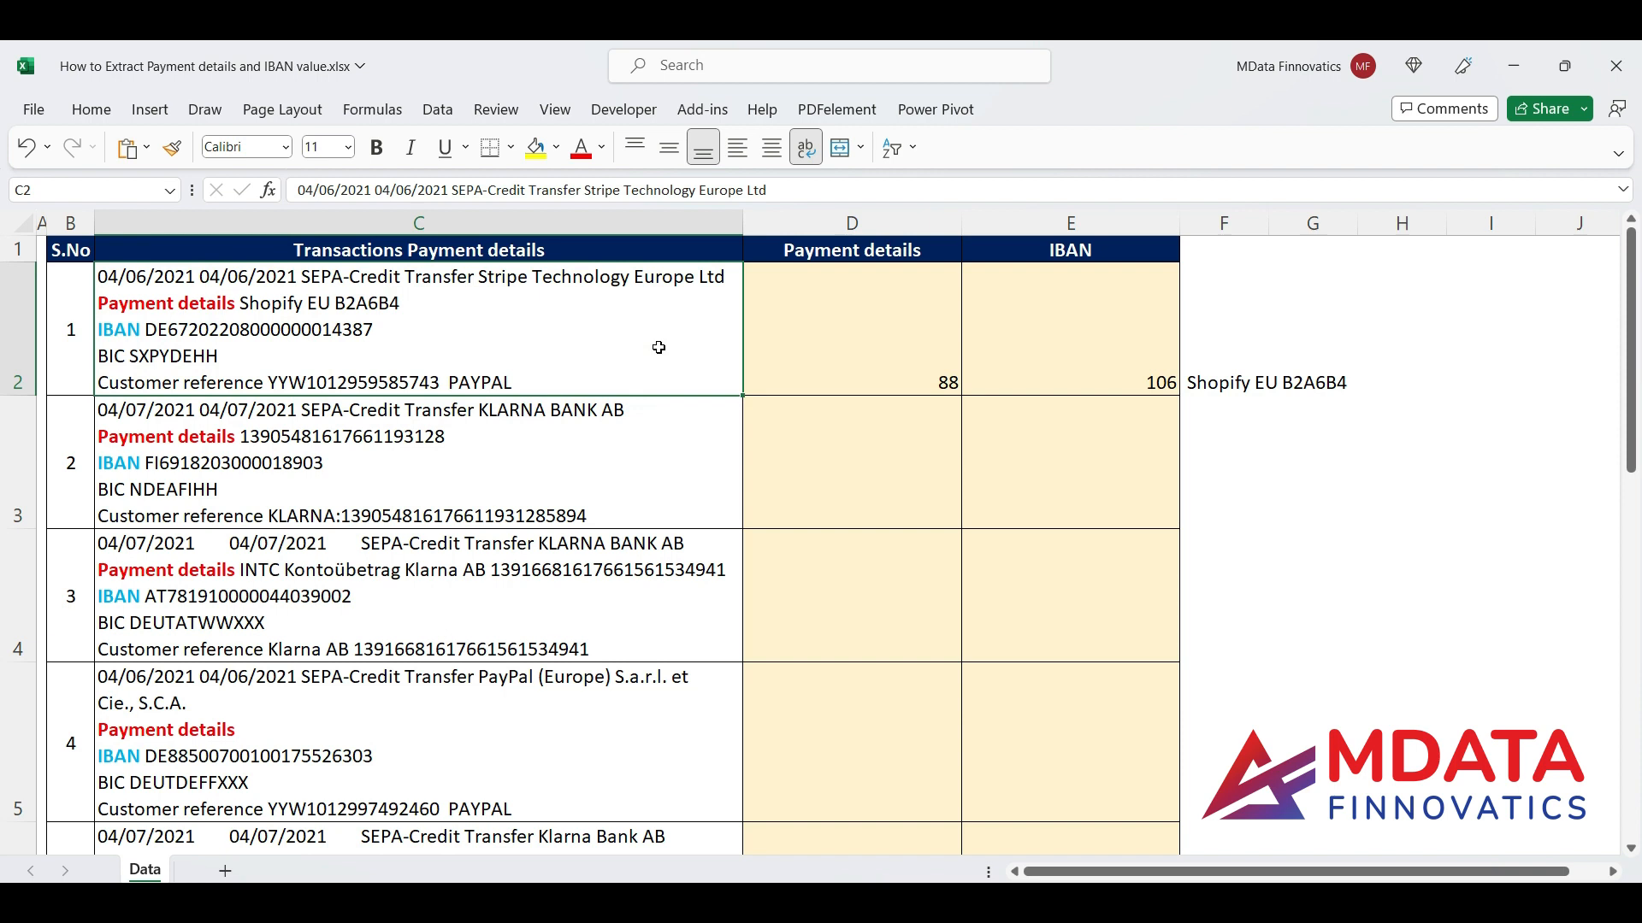
{"action": "left_click", "coordinate": [1252, 343]}
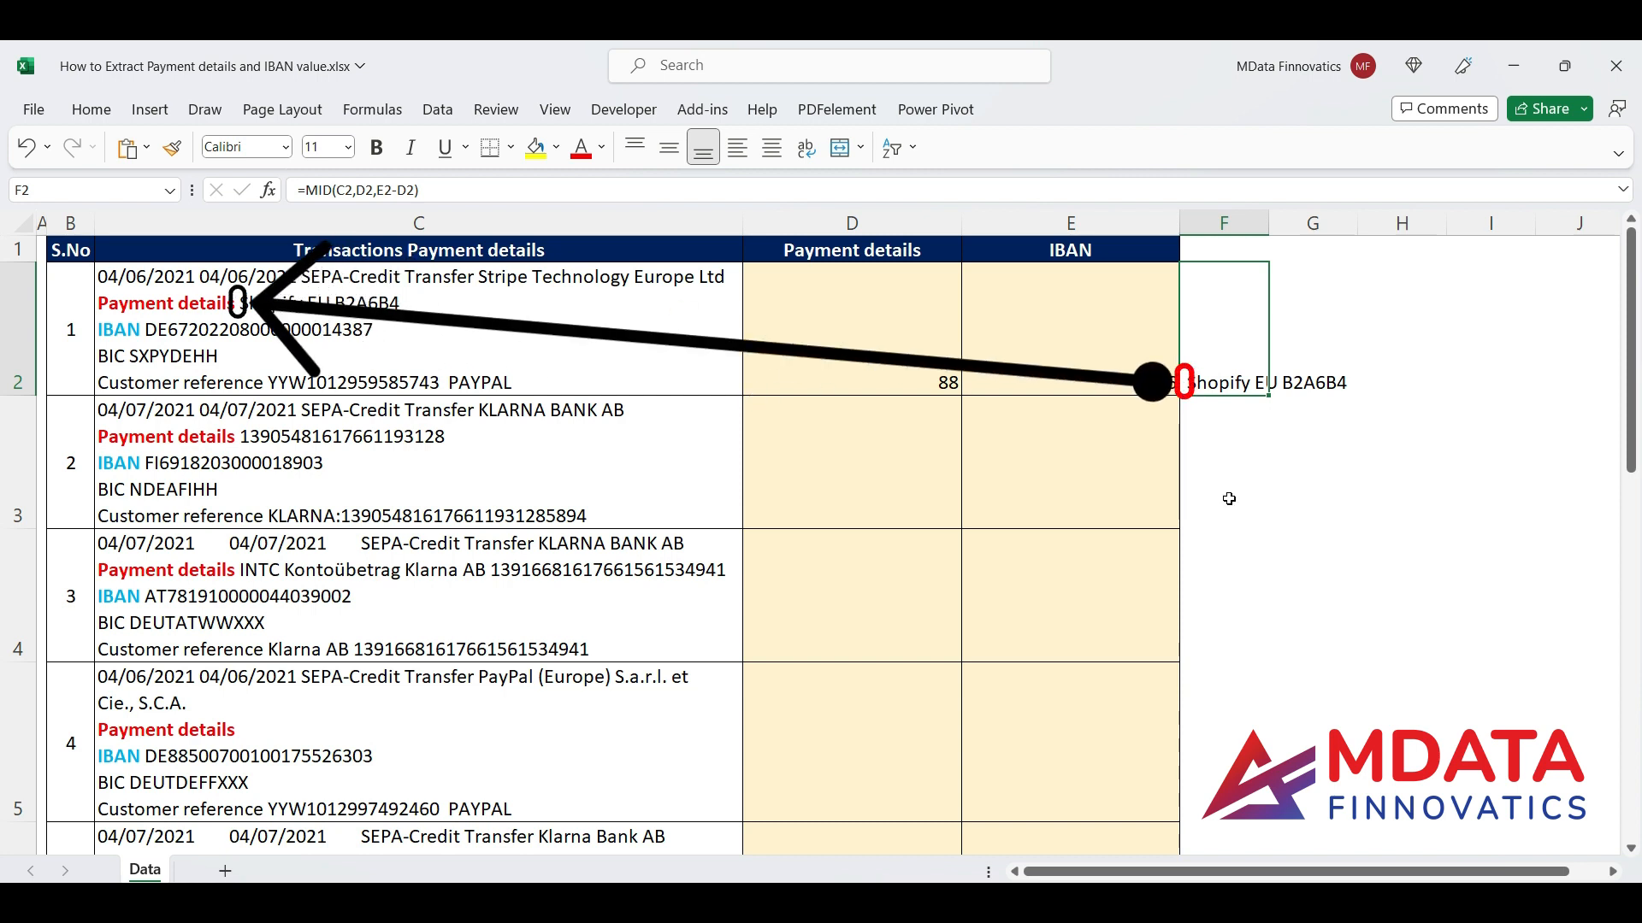
{"action": "double_click", "coordinate": [1191, 383]}
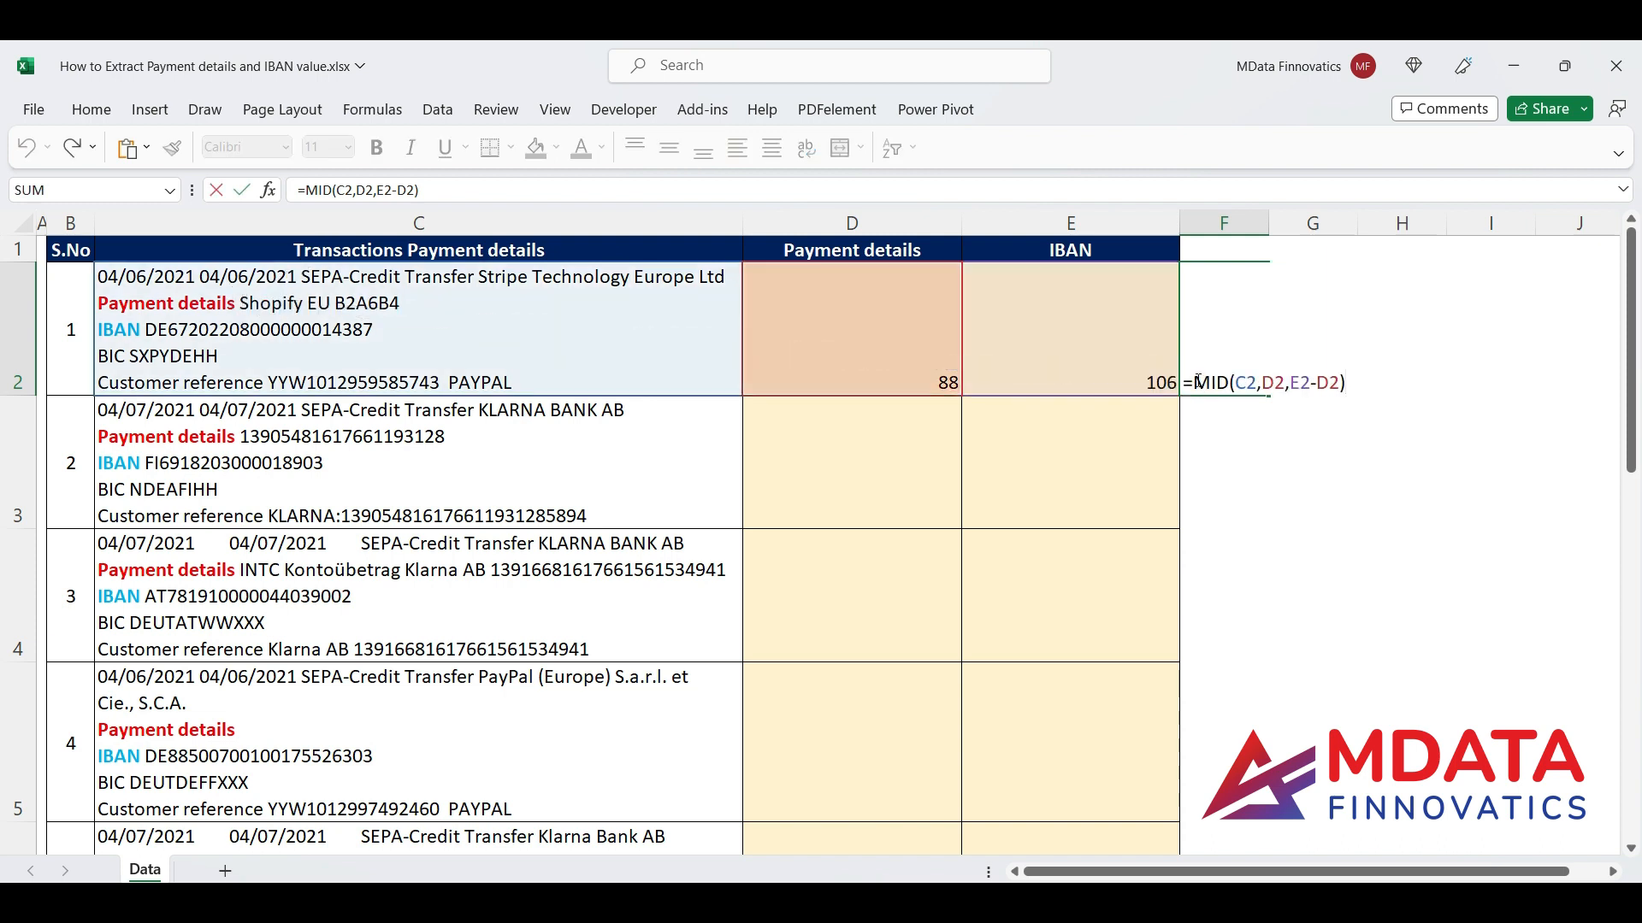
{"action": "type", "text": "trim("}
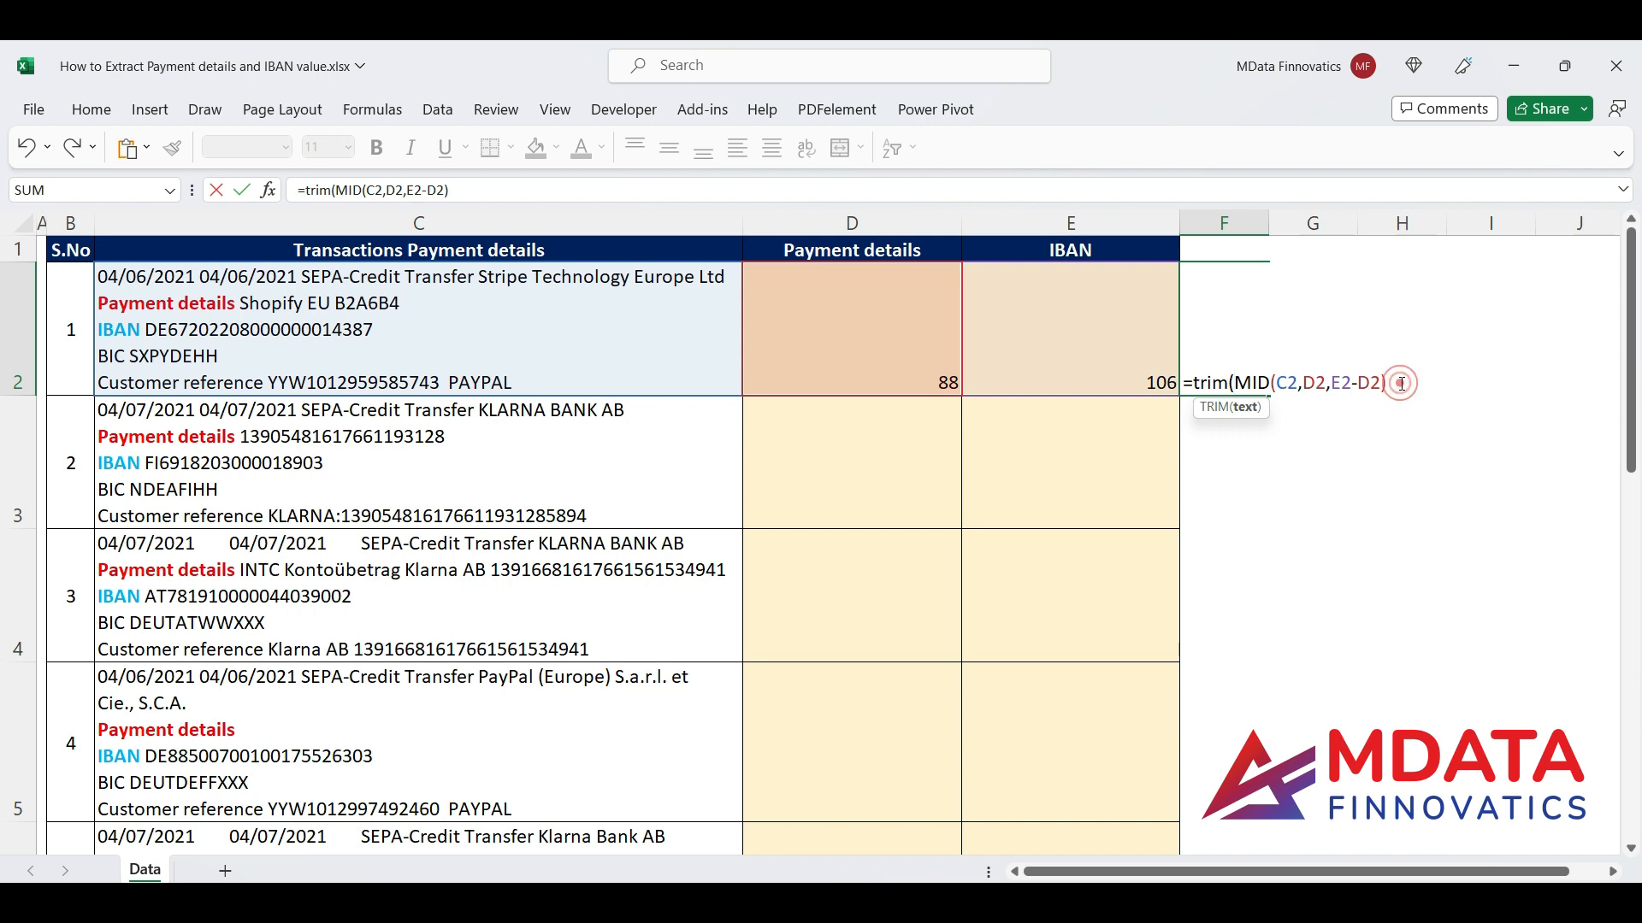
{"action": "type", "text": ")"}
{"action": "key", "text": "Return"}
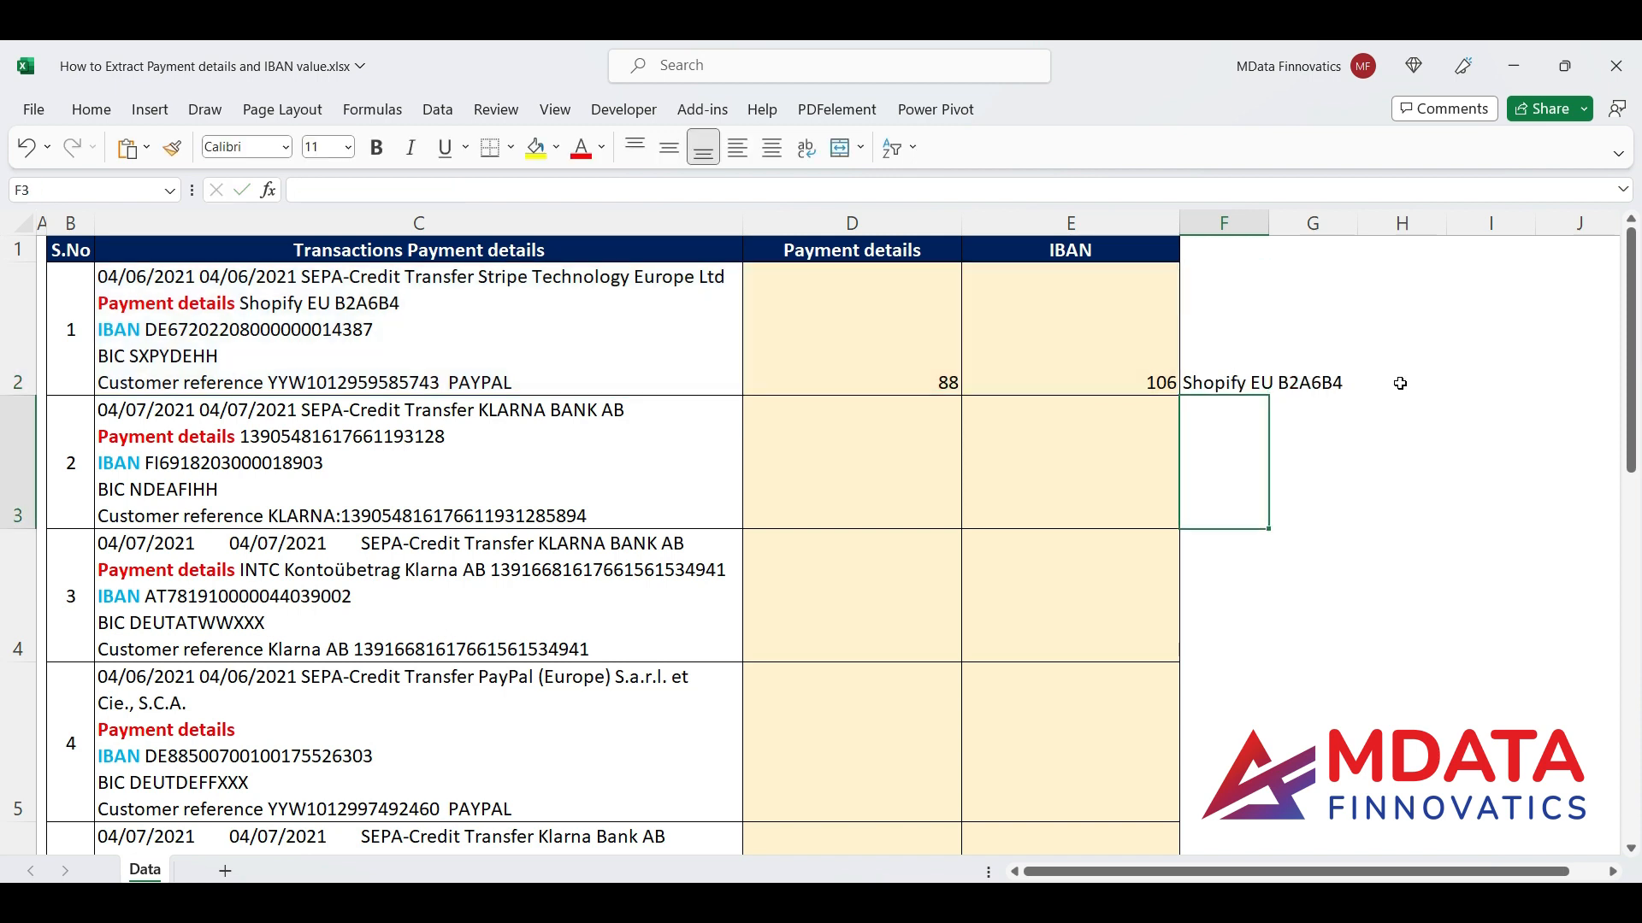
{"action": "left_click_drag", "start_coordinate": [855, 342], "coordinate": [1266, 339]}
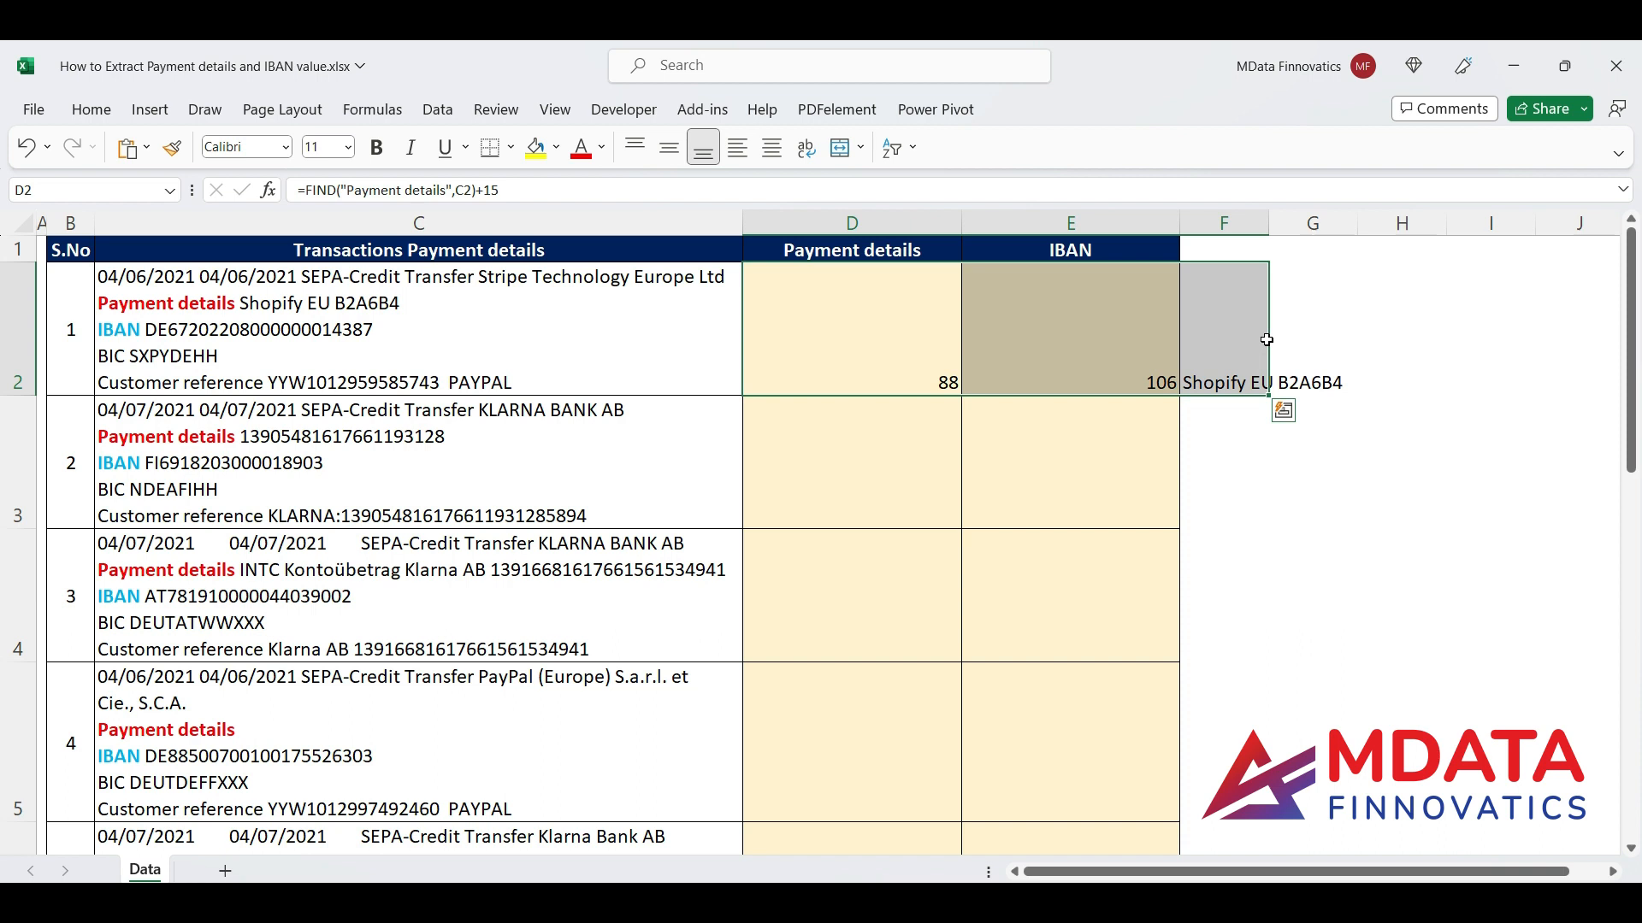
{"action": "left_click", "coordinate": [927, 356]}
{"action": "left_click_drag", "start_coordinate": [869, 348], "coordinate": [1225, 351]}
{"action": "left_click", "coordinate": [1237, 325]}
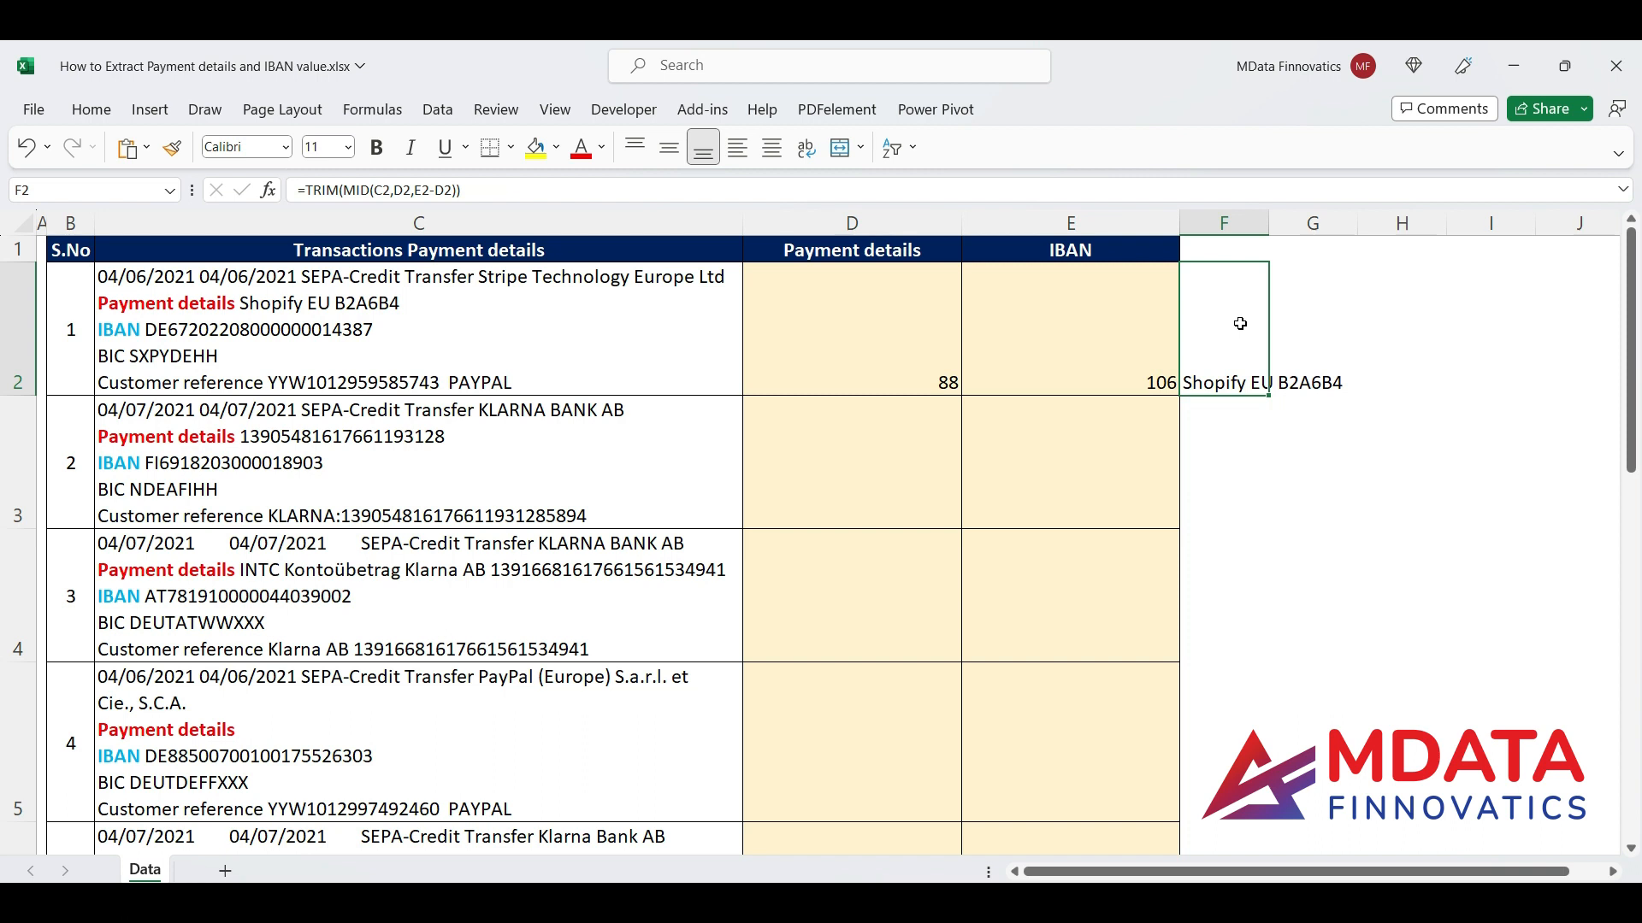
{"action": "double_click", "coordinate": [1228, 344]}
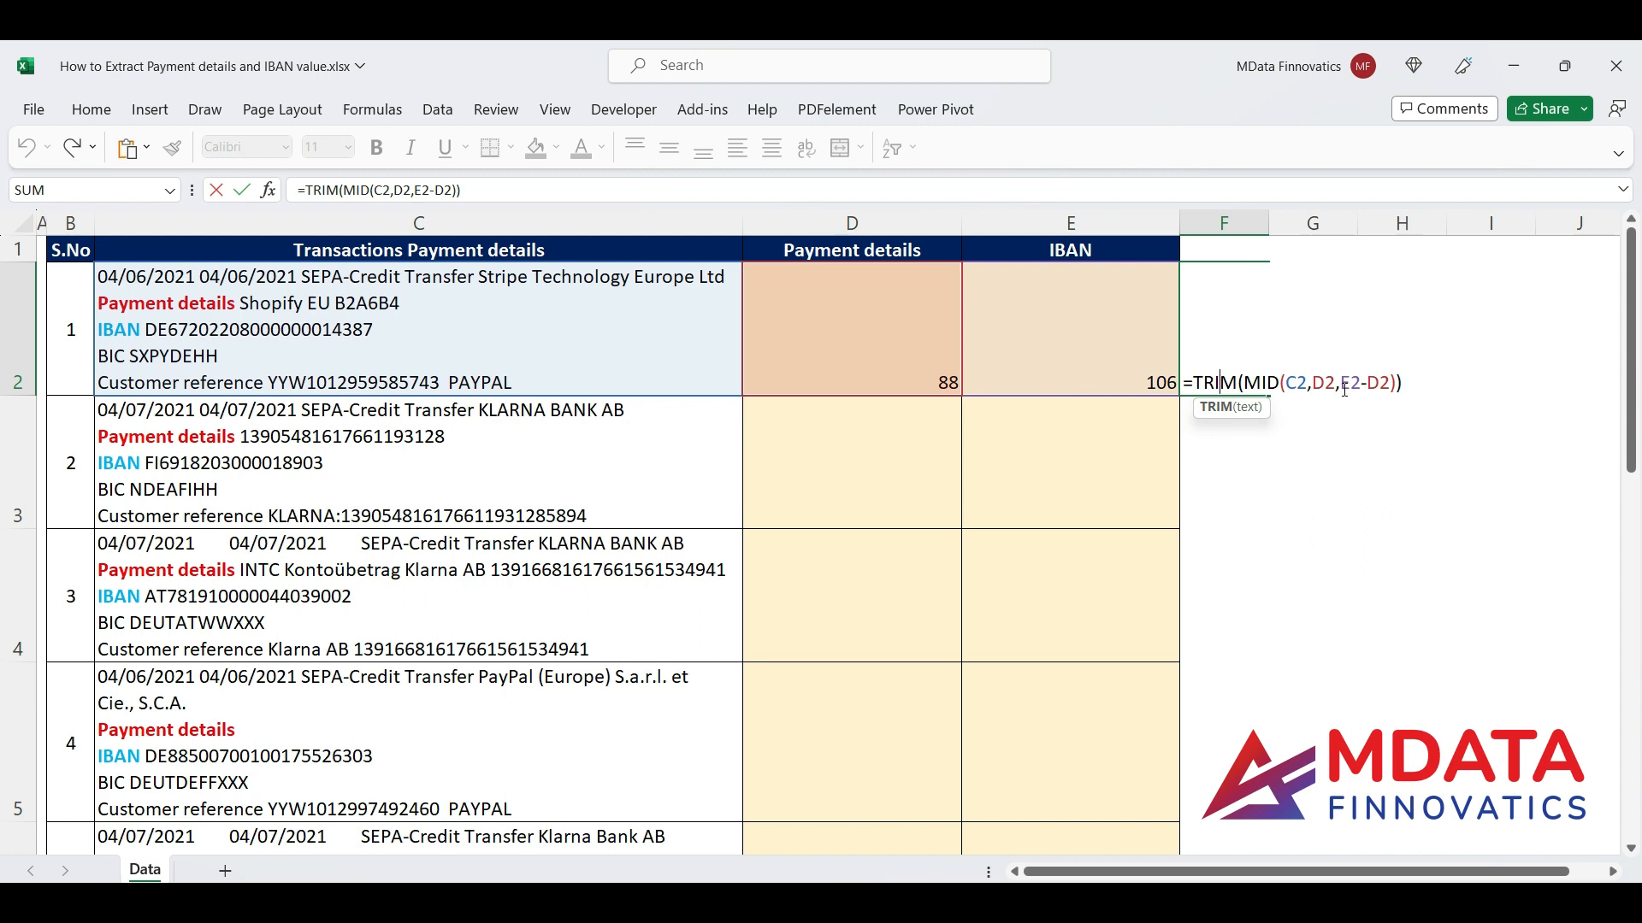
Step: Copy the expression FIND("IBAN",C2)-1 from the formula in E2 without its equals sign
{"action": "left_click", "coordinate": [1093, 344]}
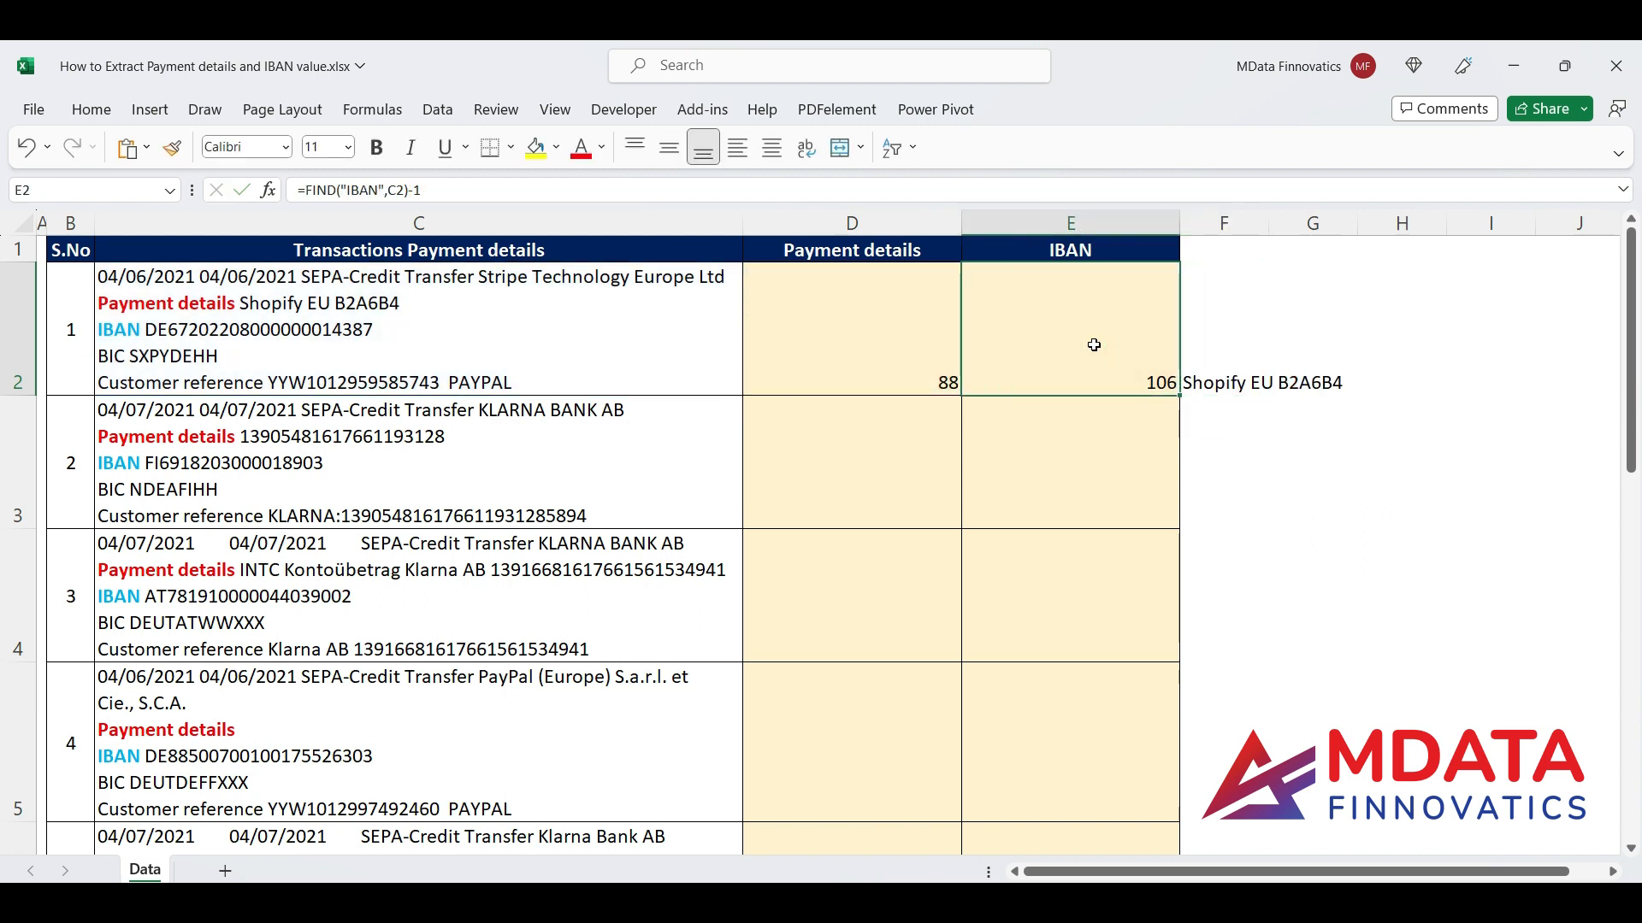
{"action": "double_click", "coordinate": [1094, 344]}
{"action": "key", "text": "shift+Home"}
{"action": "key", "text": "shift+Right"}
{"action": "key", "text": "ctrl+c"}
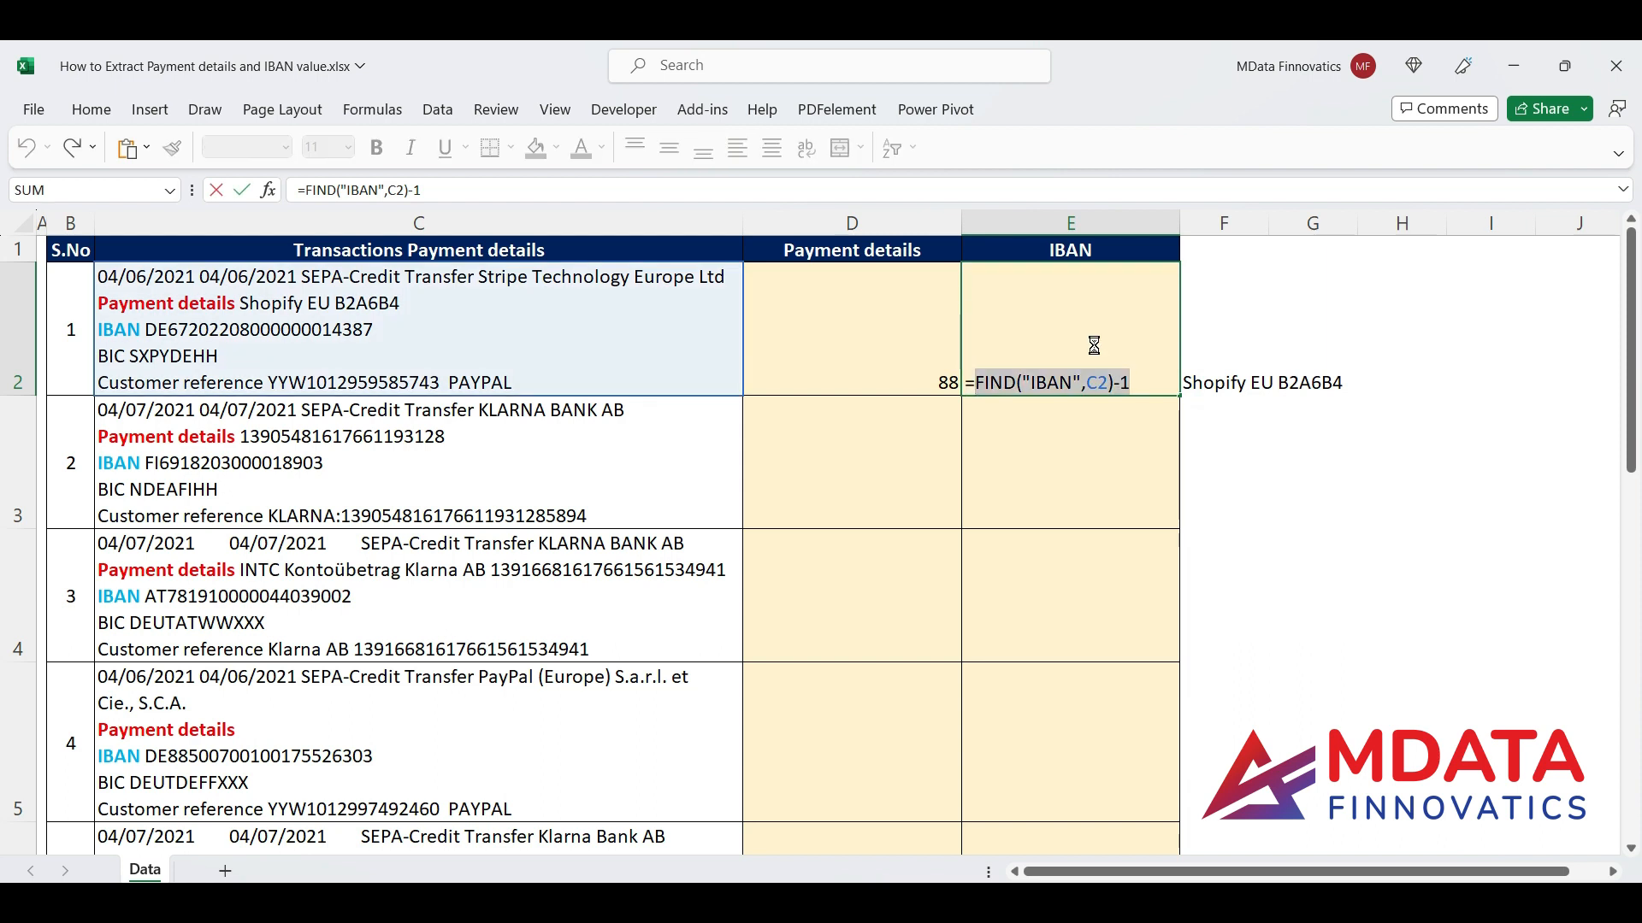
{"action": "key", "text": "Escape"}
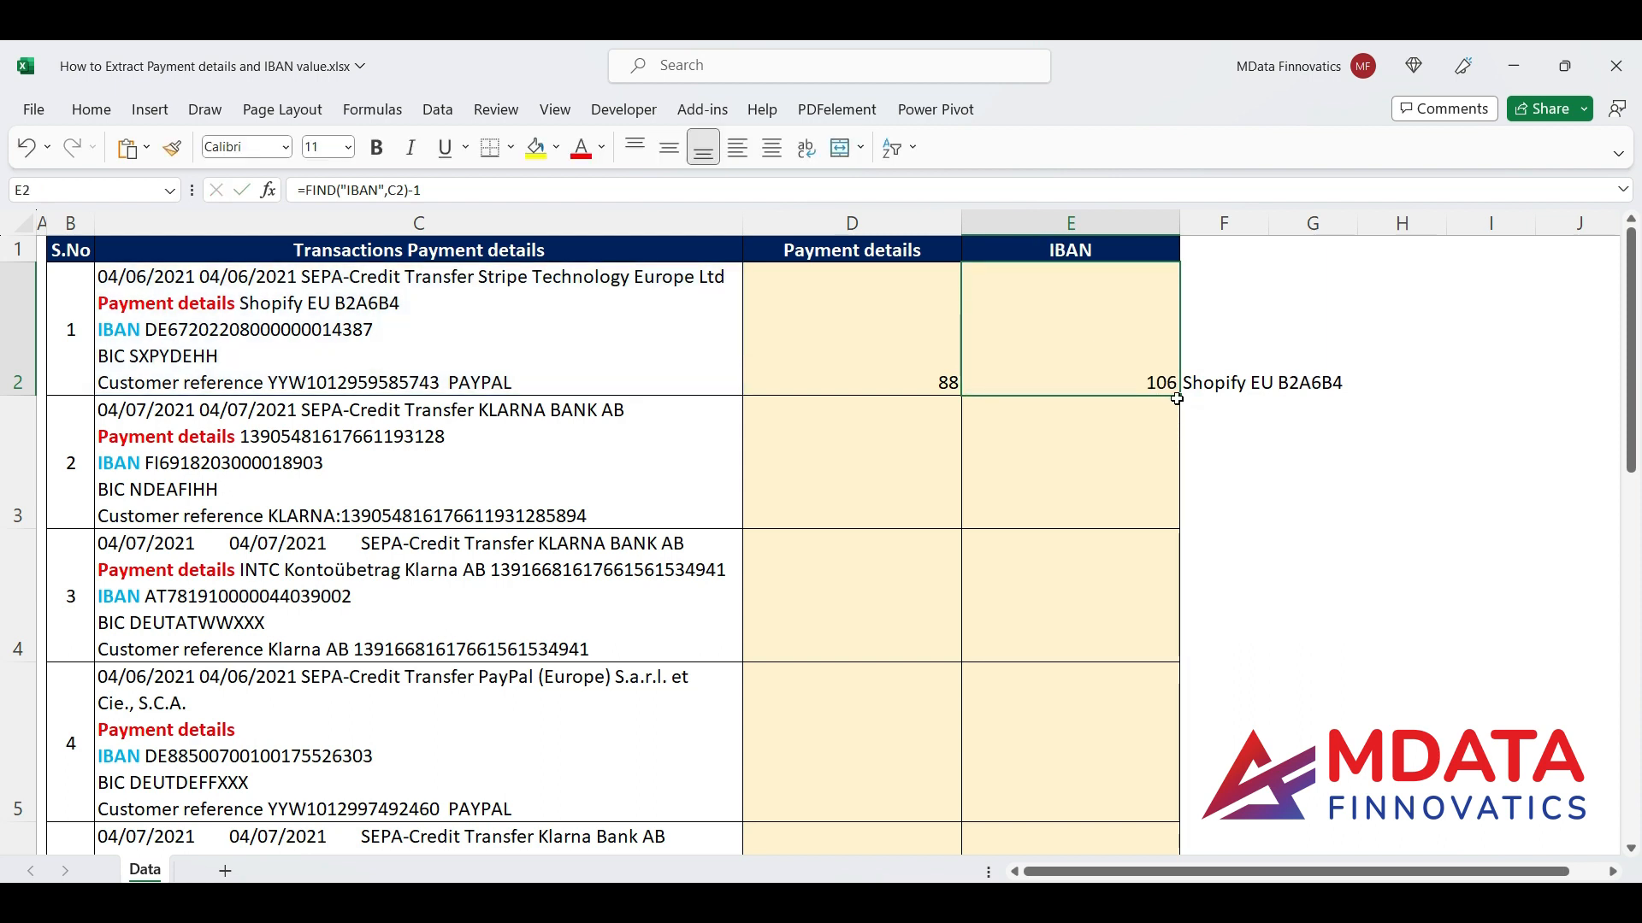
Step: Replace the E2 reference in F2's formula with (FIND("IBAN",C2)-1), and clear the helper formula in E2
{"action": "left_click", "coordinate": [1221, 353]}
{"action": "double_click", "coordinate": [1223, 353]}
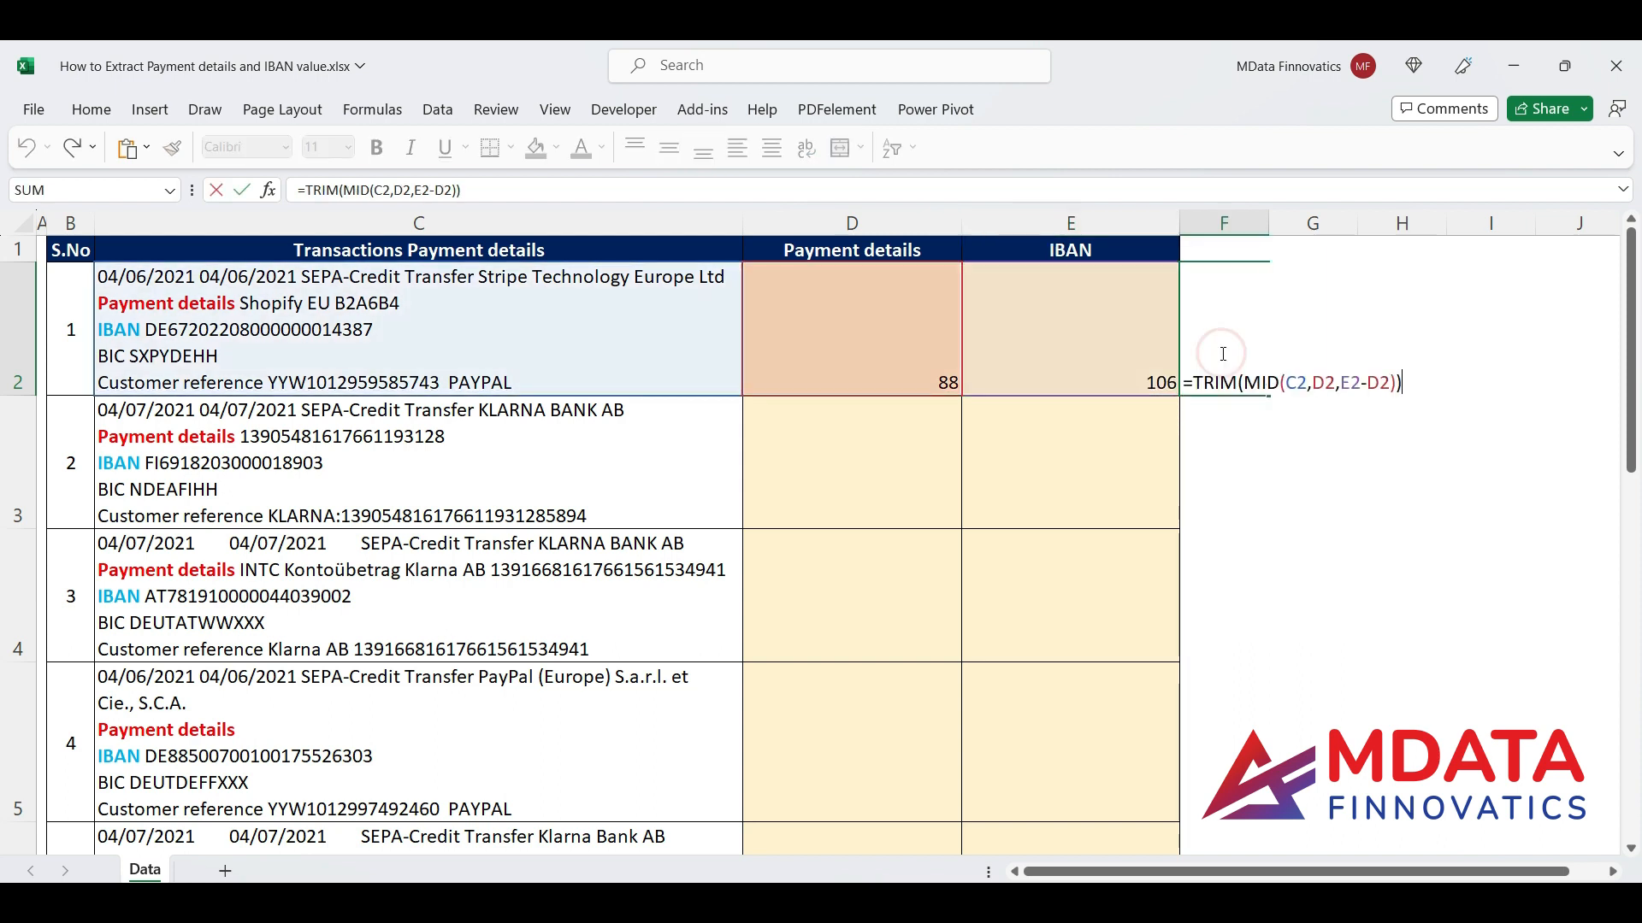
{"action": "double_click", "coordinate": [1342, 382]}
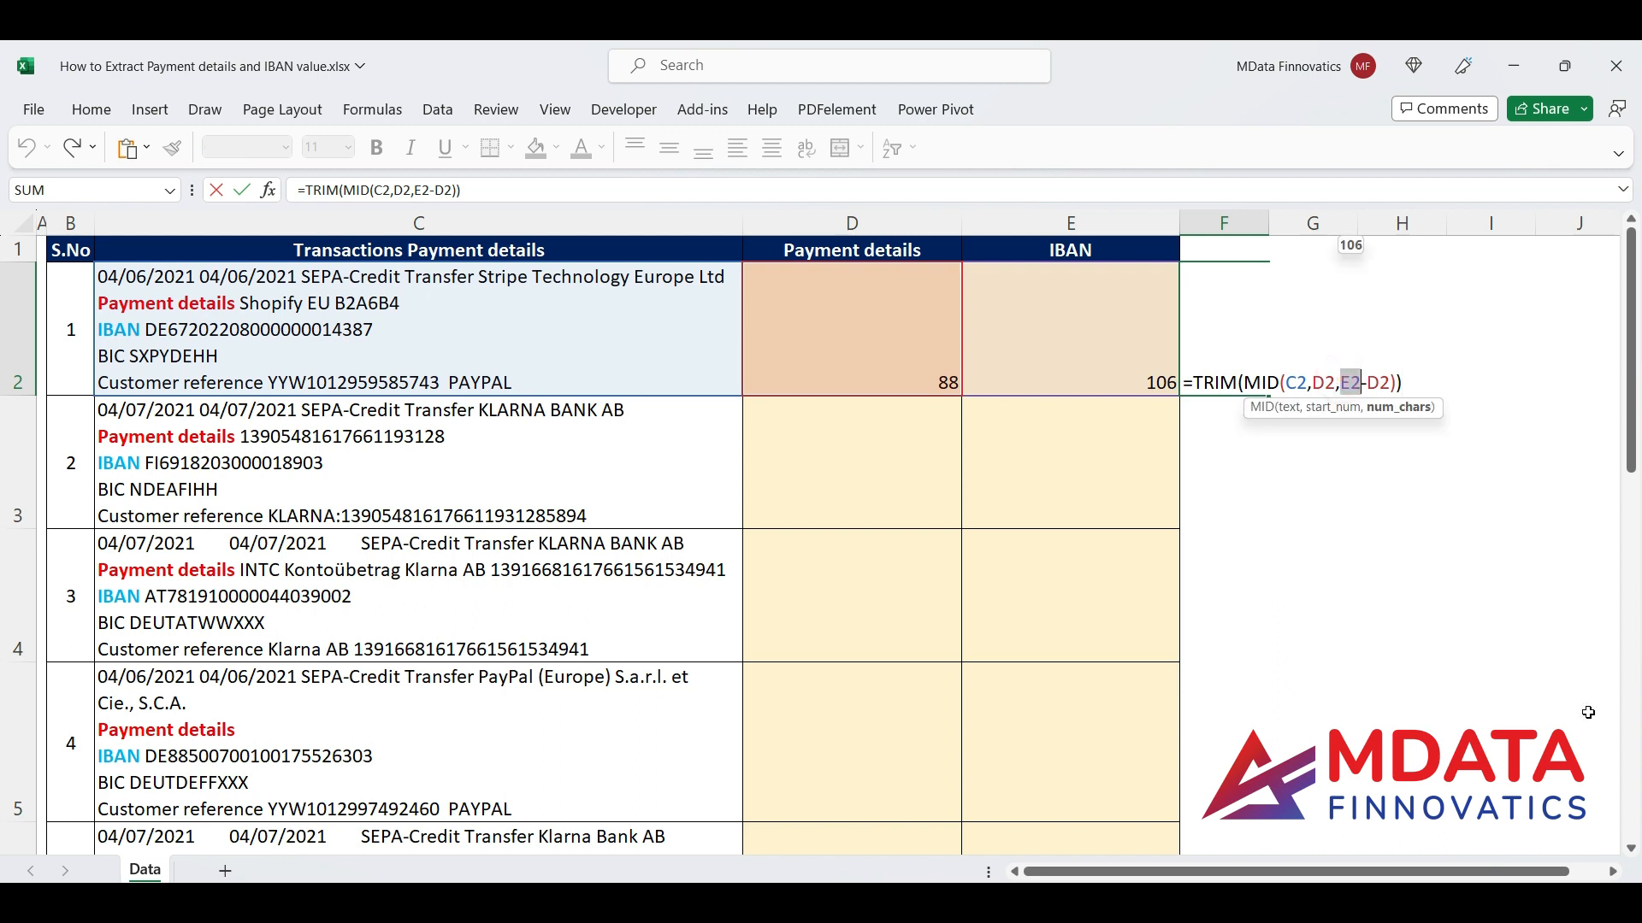
{"action": "key", "text": "BackSpace"}
{"action": "type", "text": "("}
{"action": "key", "text": "ctrl+v"}
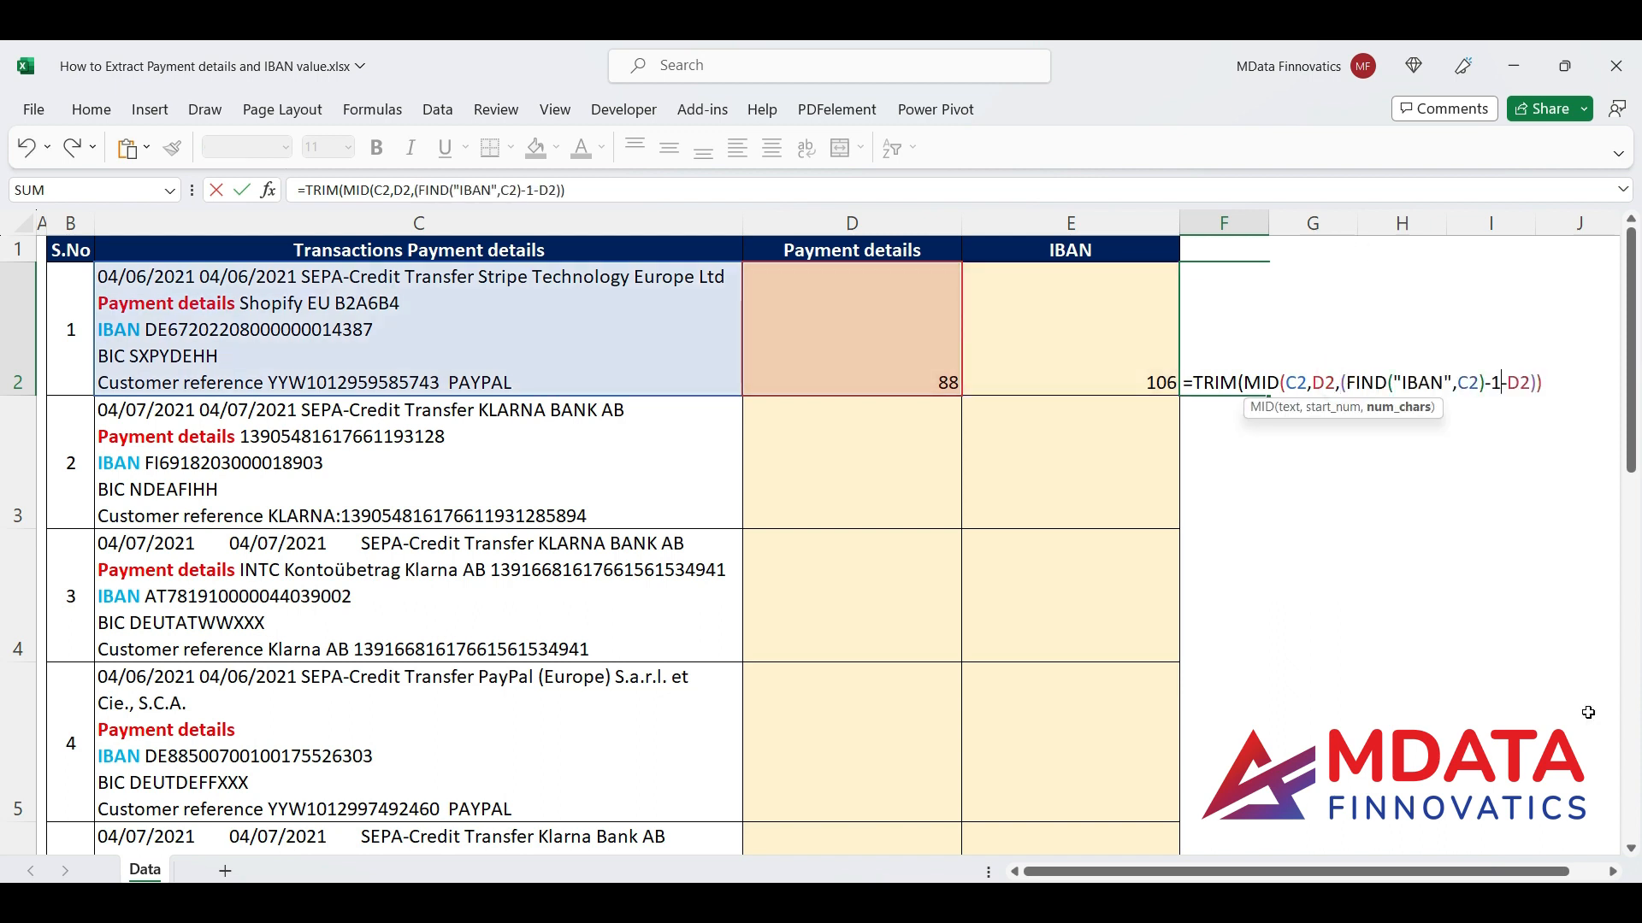
{"action": "type", "text": ")"}
{"action": "left_click_drag", "start_coordinate": [1346, 383], "coordinate": [1502, 382]}
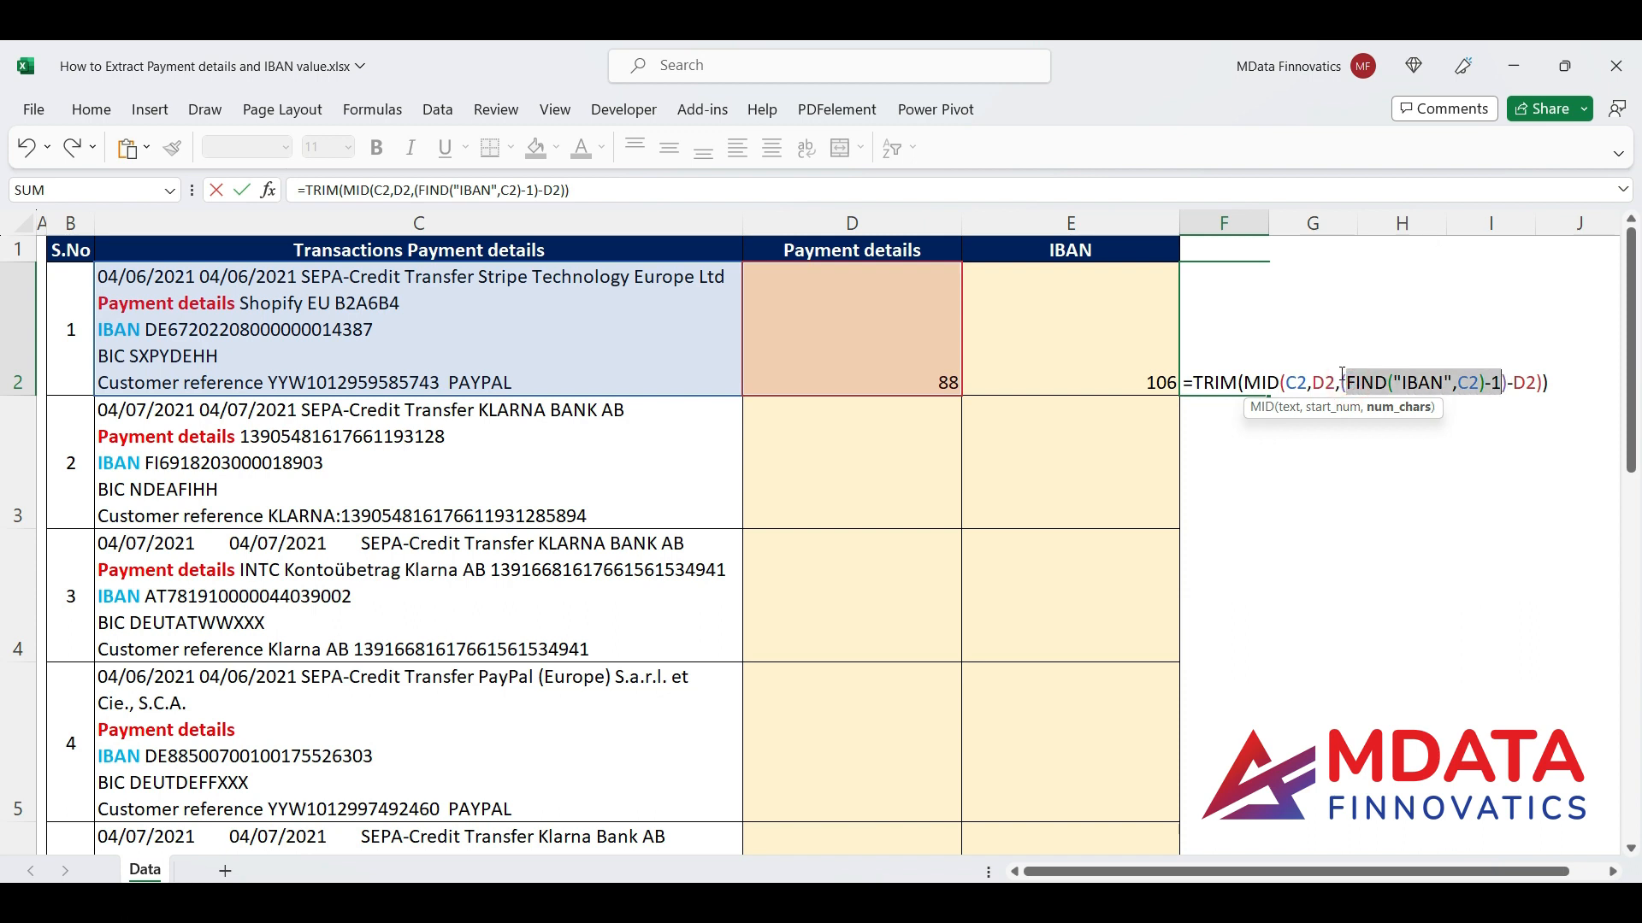
{"action": "left_click_drag", "start_coordinate": [1341, 383], "coordinate": [1502, 383]}
{"action": "left_click", "coordinate": [1546, 382]}
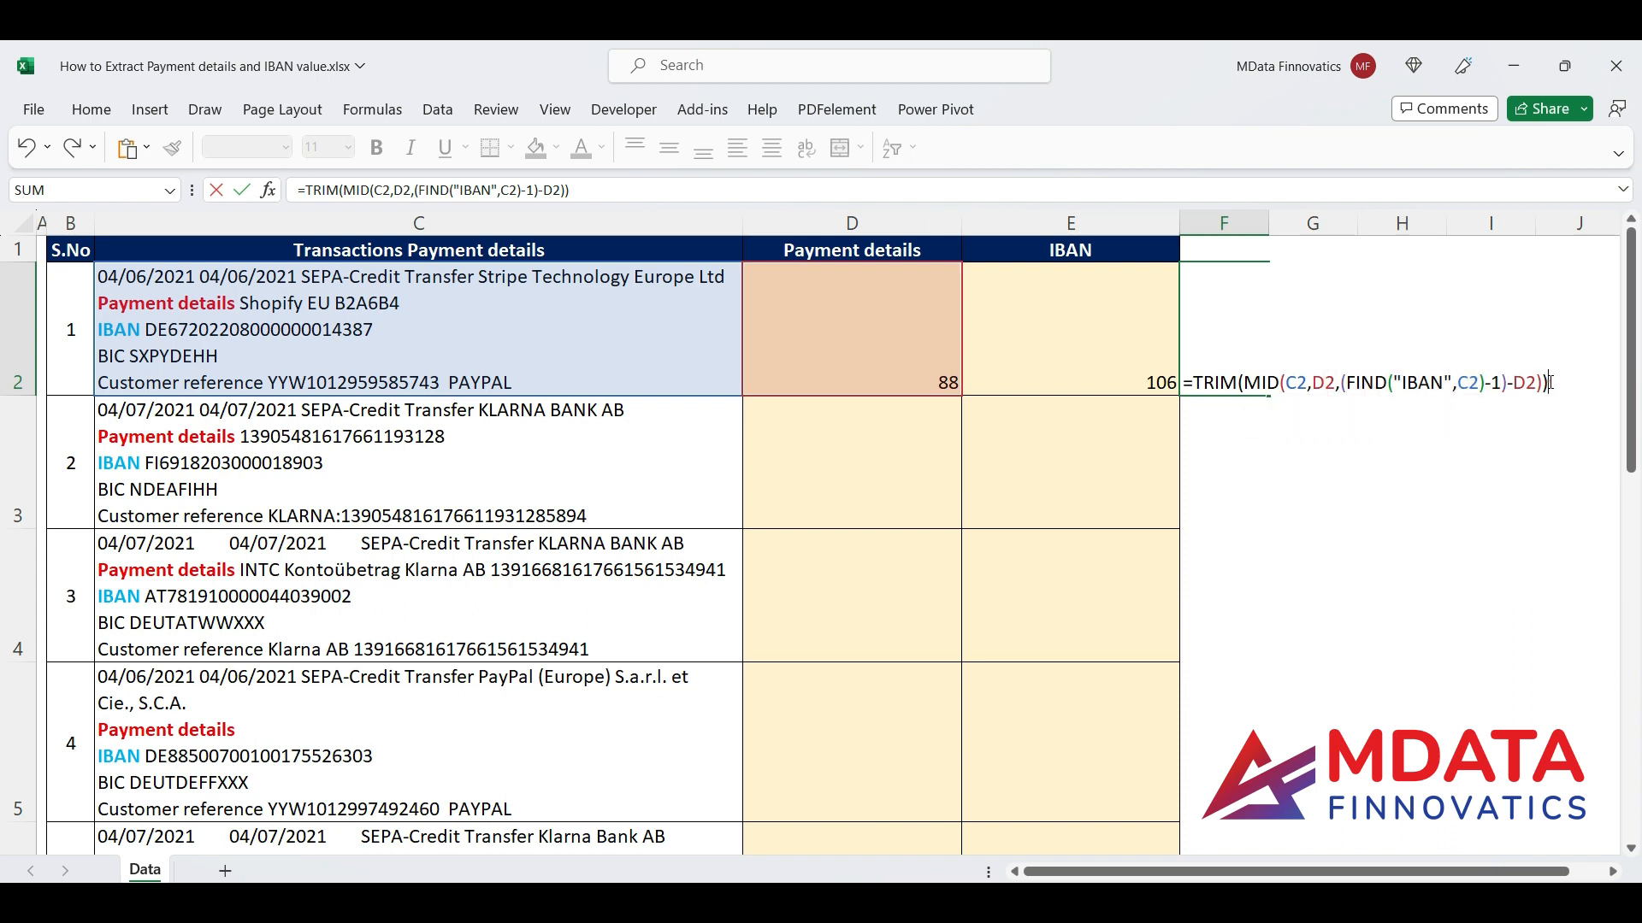
{"action": "key", "text": "Return"}
{"action": "left_click", "coordinate": [1149, 371]}
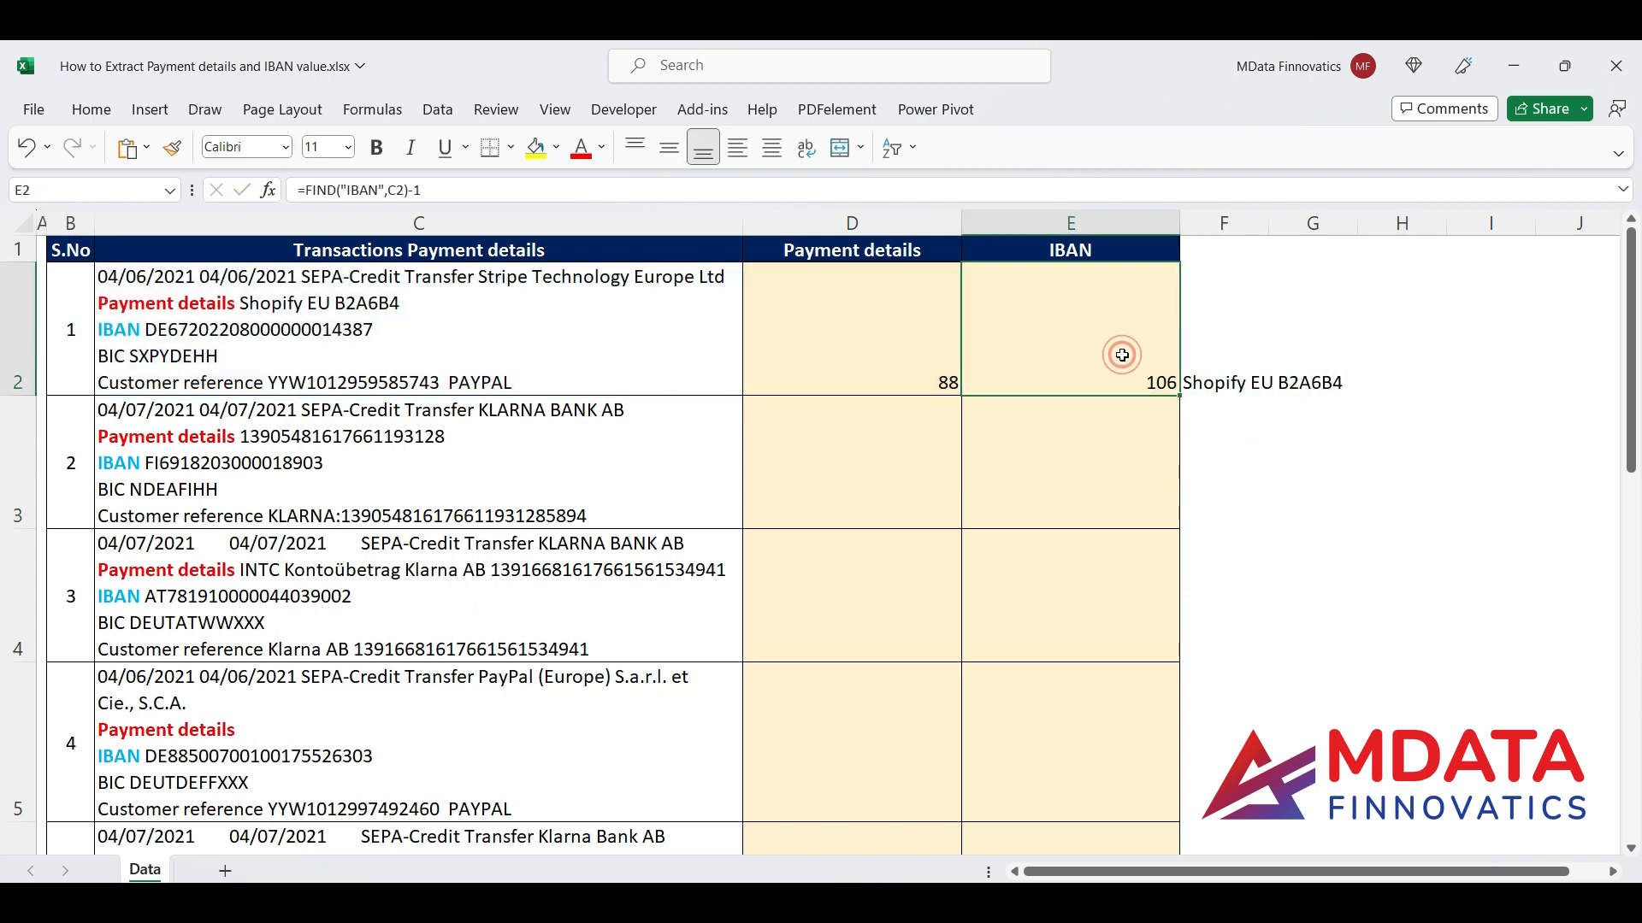
{"action": "key", "text": "Delete"}
Step: Copy the expression FIND("Payment details",C2)+15 from the formula in D2
{"action": "left_click", "coordinate": [882, 340]}
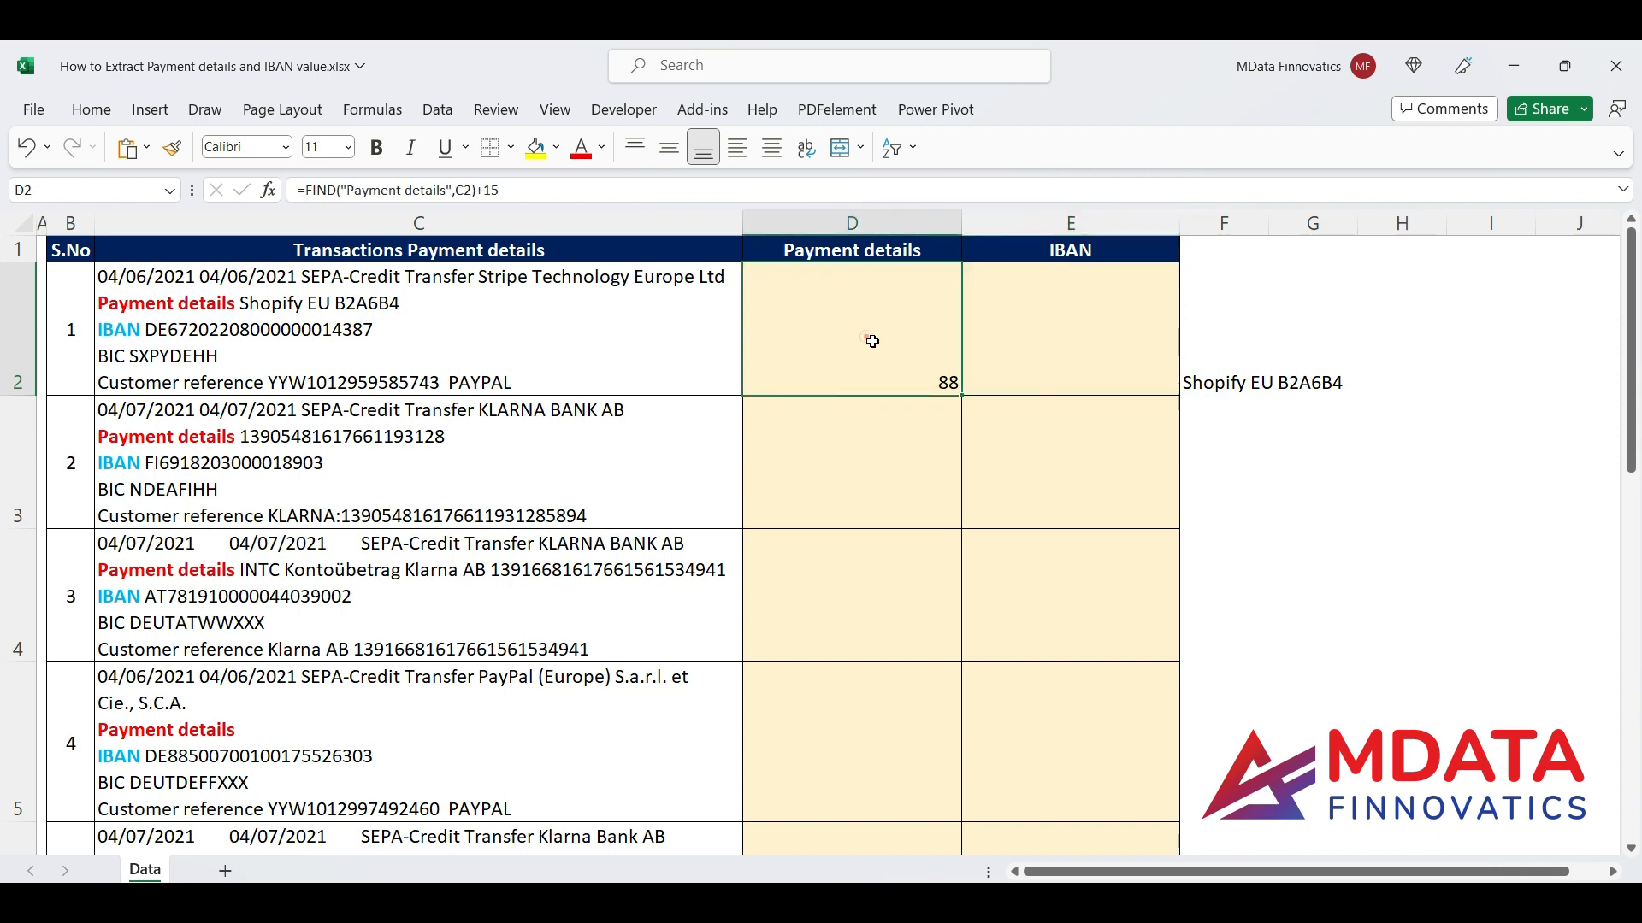
{"action": "key", "text": "F2"}
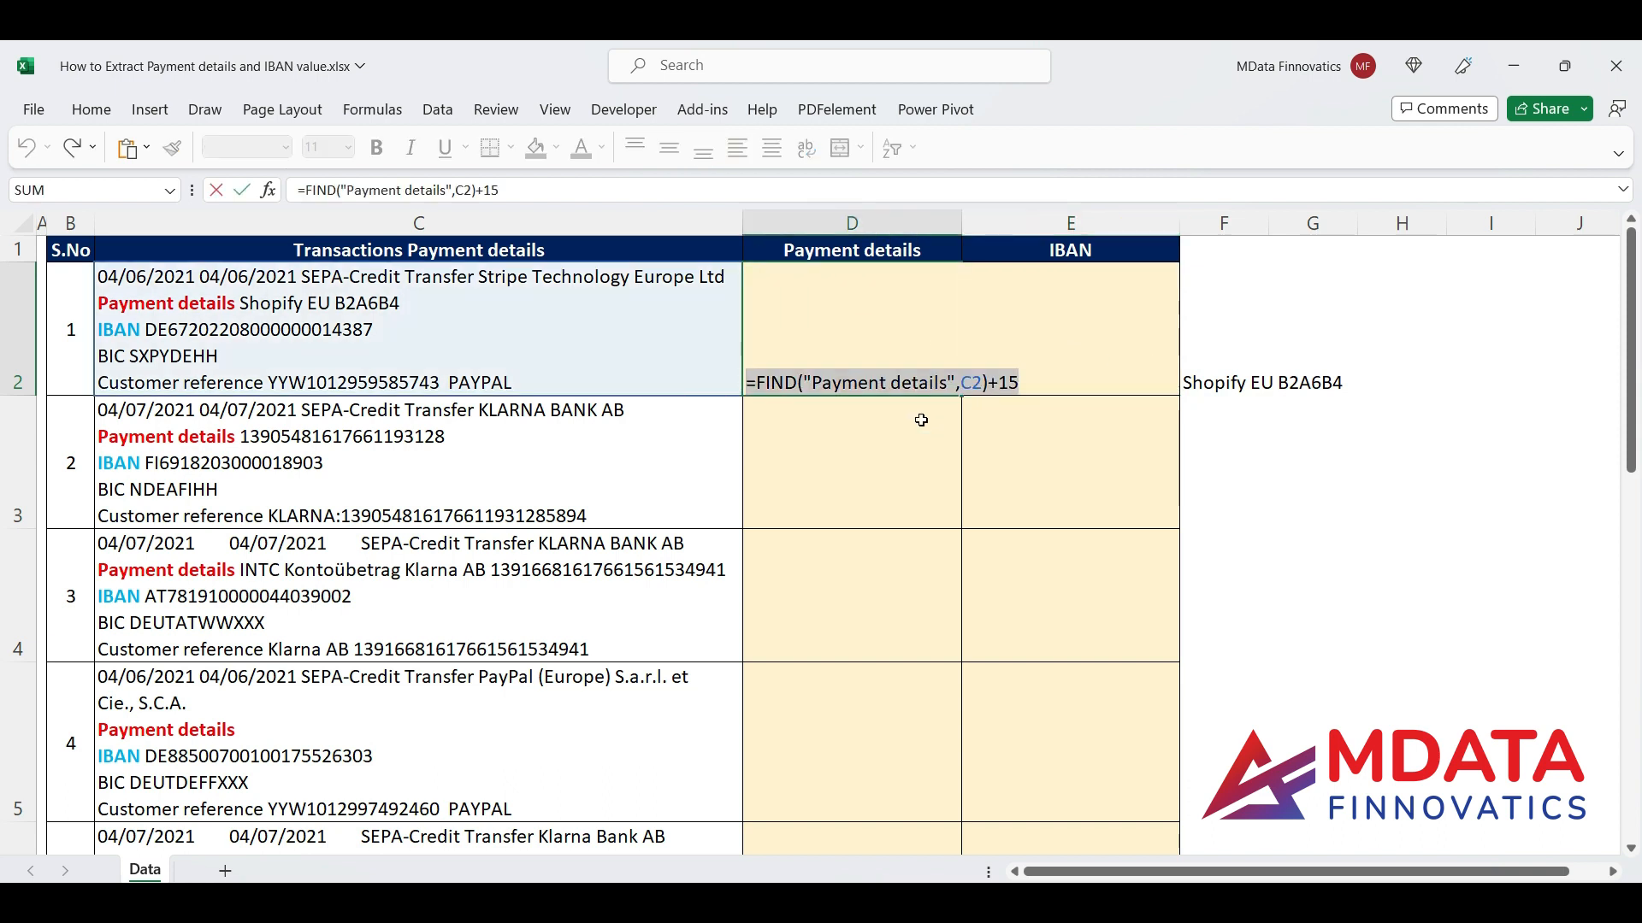
{"action": "key", "text": "Return"}
{"action": "left_click", "coordinate": [910, 352]}
Step: Replace the subtracted D2 reference in F2's formula with (FIND("Payment details",C2)+15)
{"action": "double_click", "coordinate": [1224, 344]}
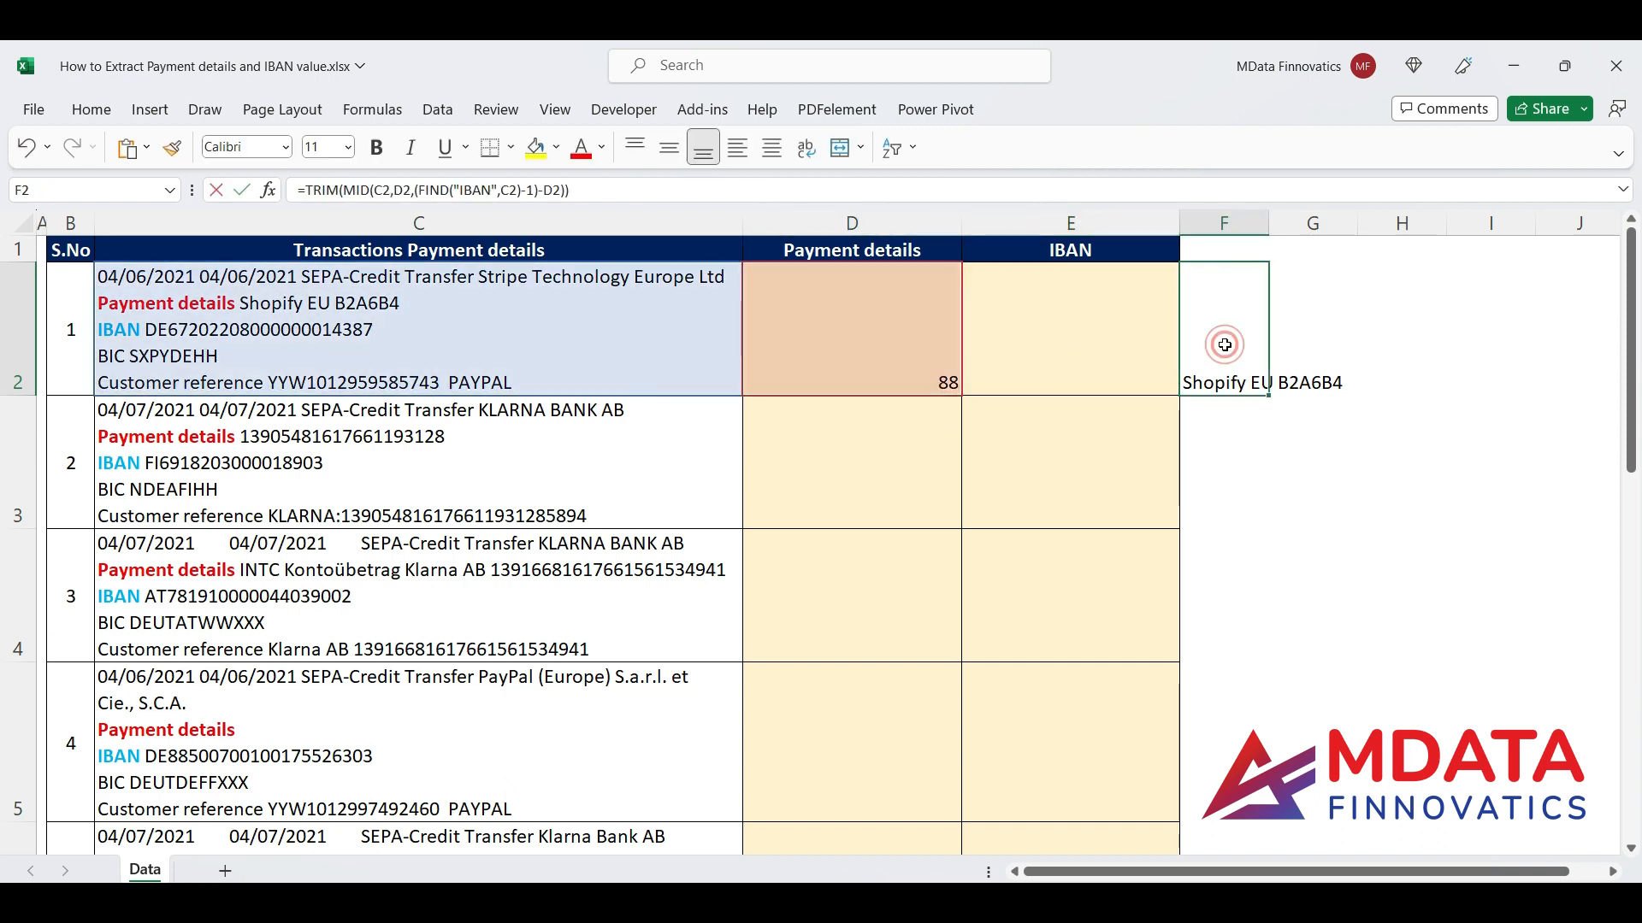
{"action": "double_click", "coordinate": [1518, 384]}
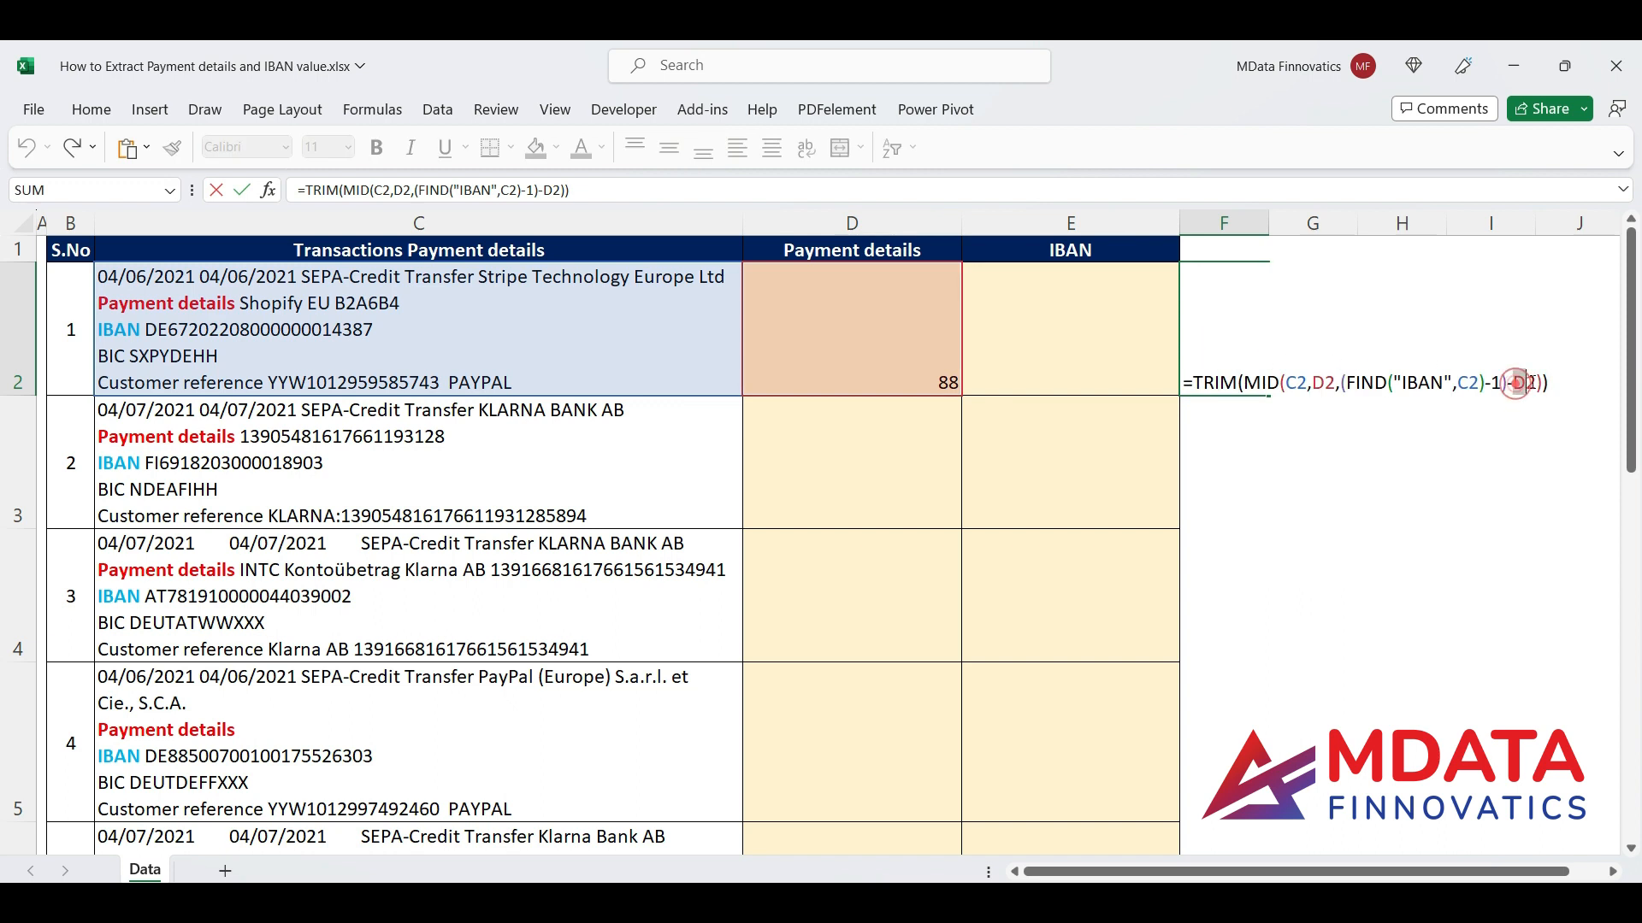
{"action": "key", "text": "BackSpace"}
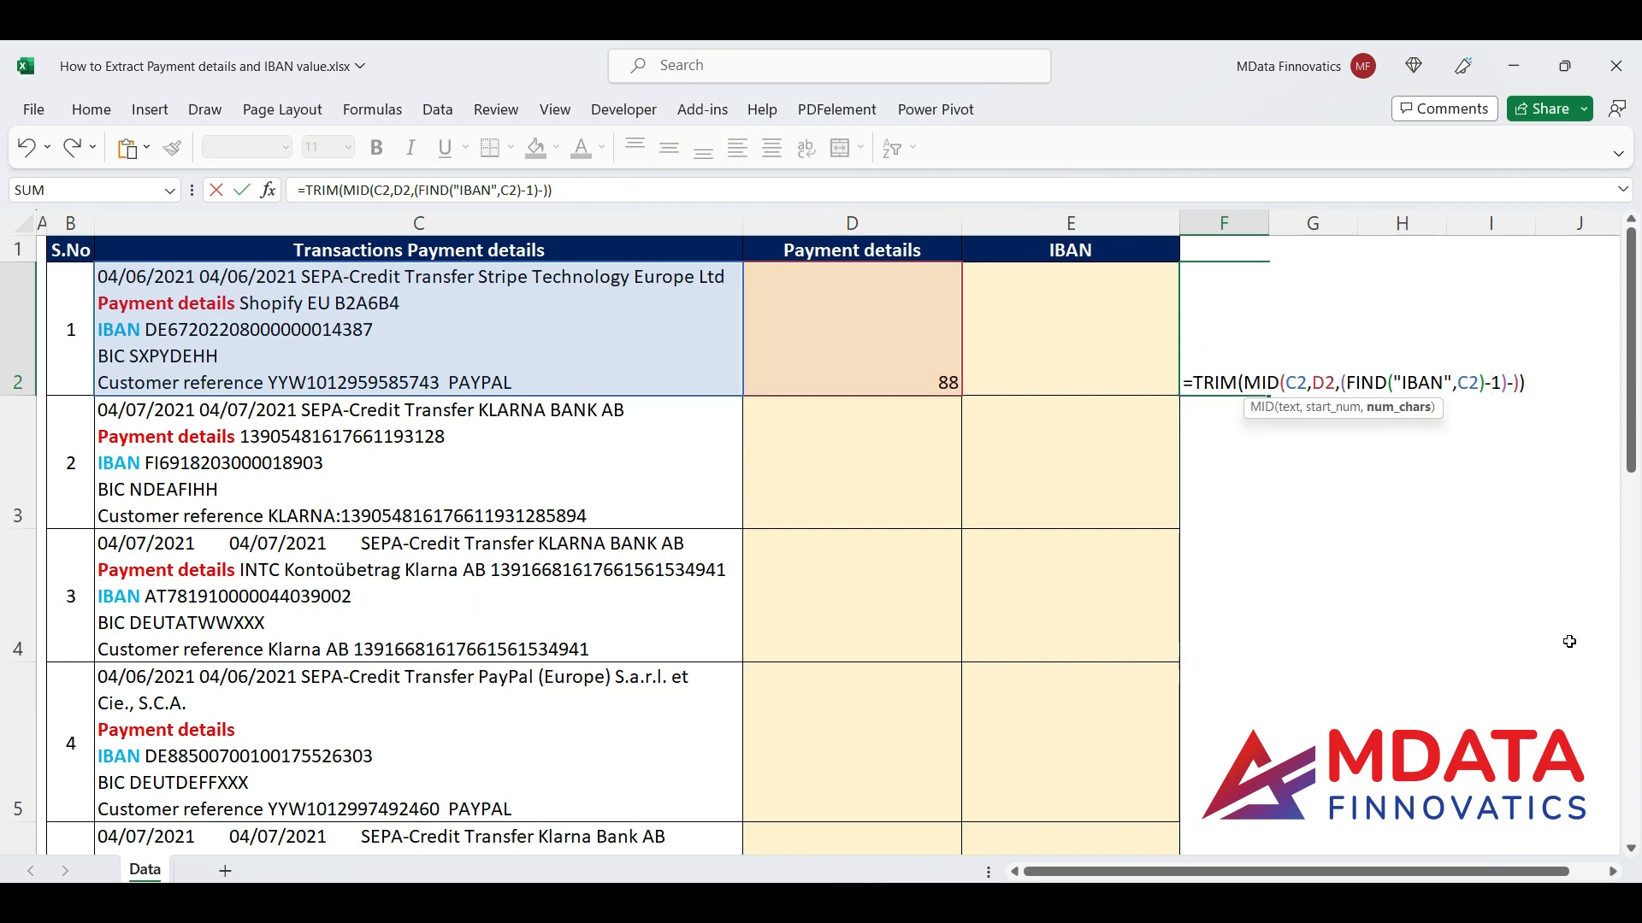
{"action": "type", "text": "(FIND(\"Payment details\",C2)+15"}
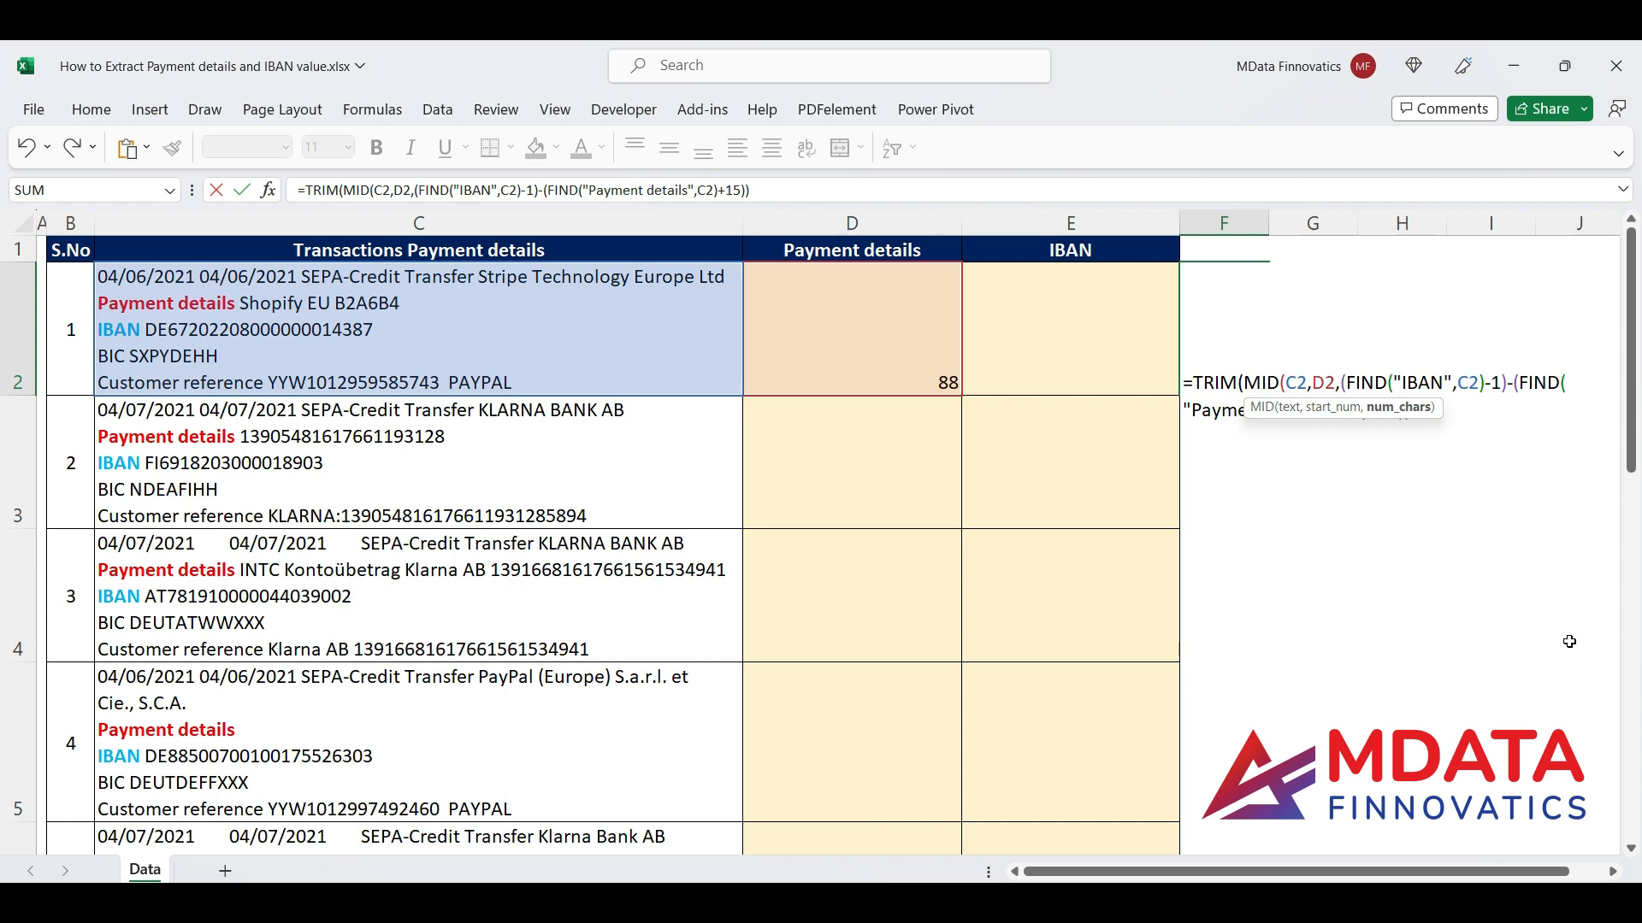
{"action": "type", "text": ")"}
Step: Replace the D2 start-number argument in F2's MID formula with (FIND("Payment details",C2)+15)
{"action": "left_click", "coordinate": [1327, 382]}
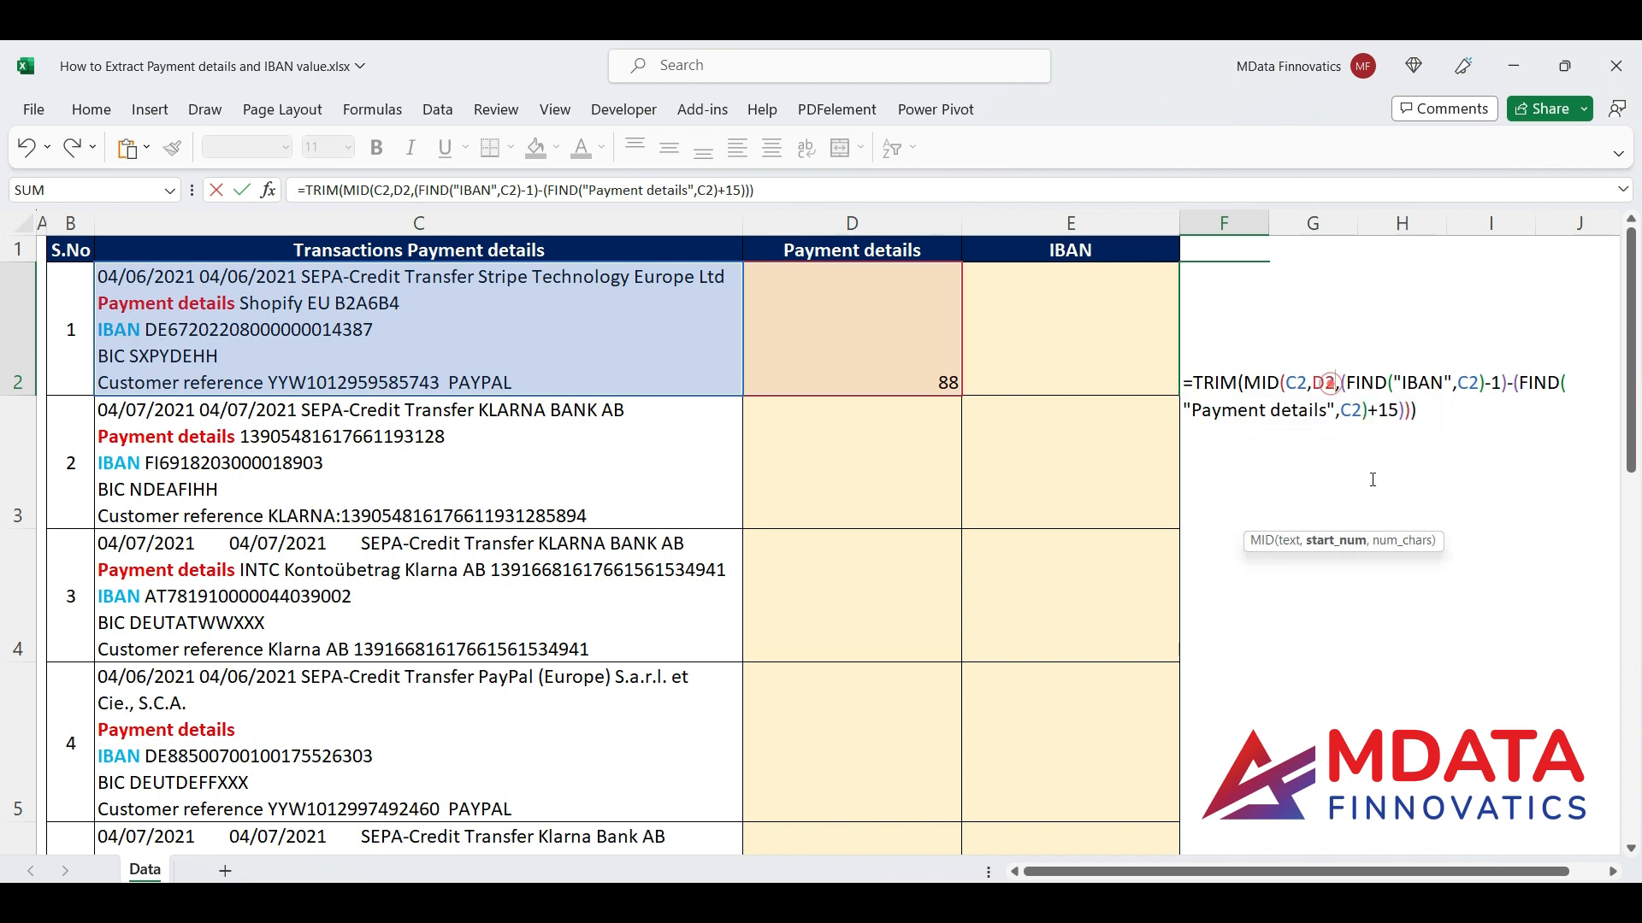
{"action": "key", "text": "BackSpace"}
{"action": "key", "text": "BackSpace"}
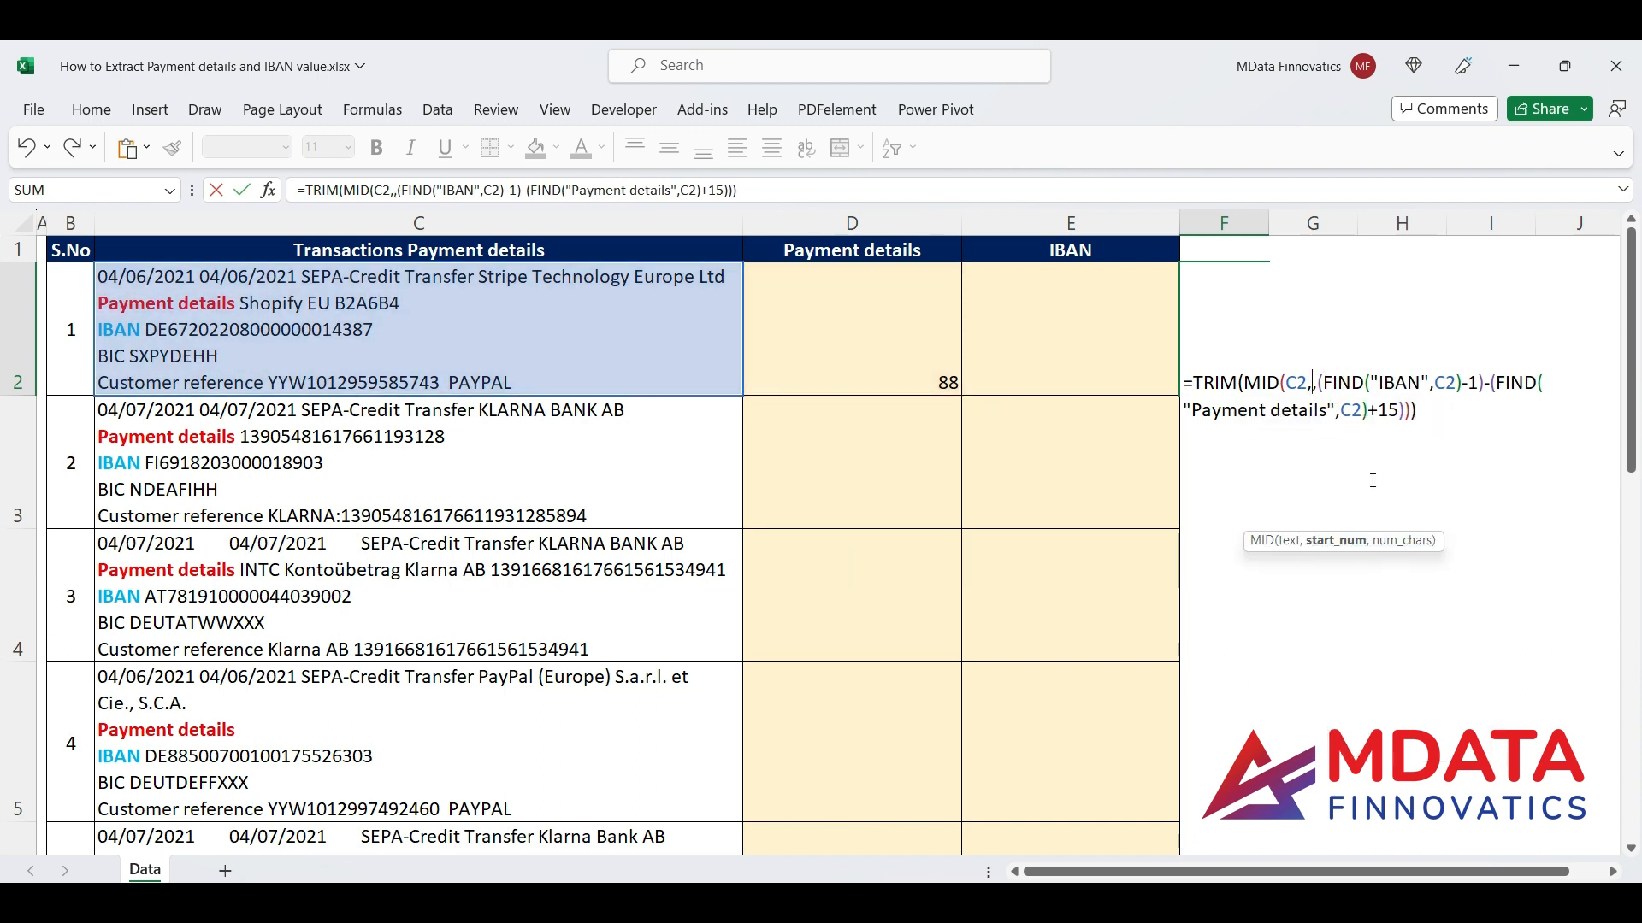
{"action": "type", "text": "(FIND(\"Payment details\",C2)+15"}
{"action": "type", "text": ")"}
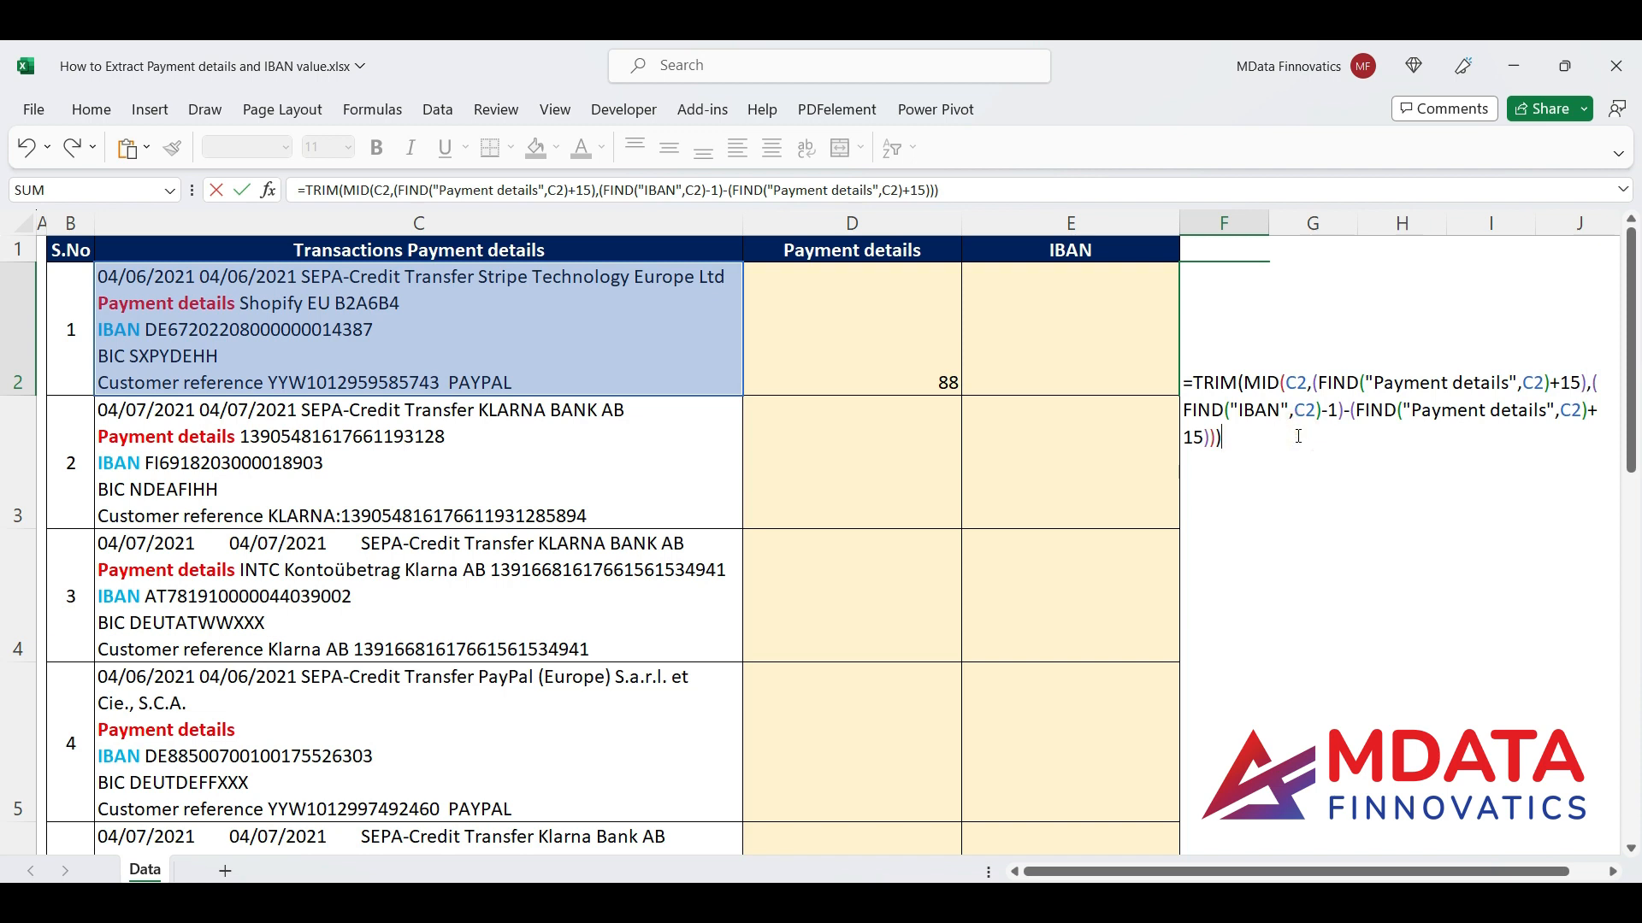
{"action": "key", "text": "Return"}
Step: Clear the helper formula in D2
{"action": "key", "text": "Up"}
{"action": "key", "text": "Left"}
{"action": "key", "text": "Left"}
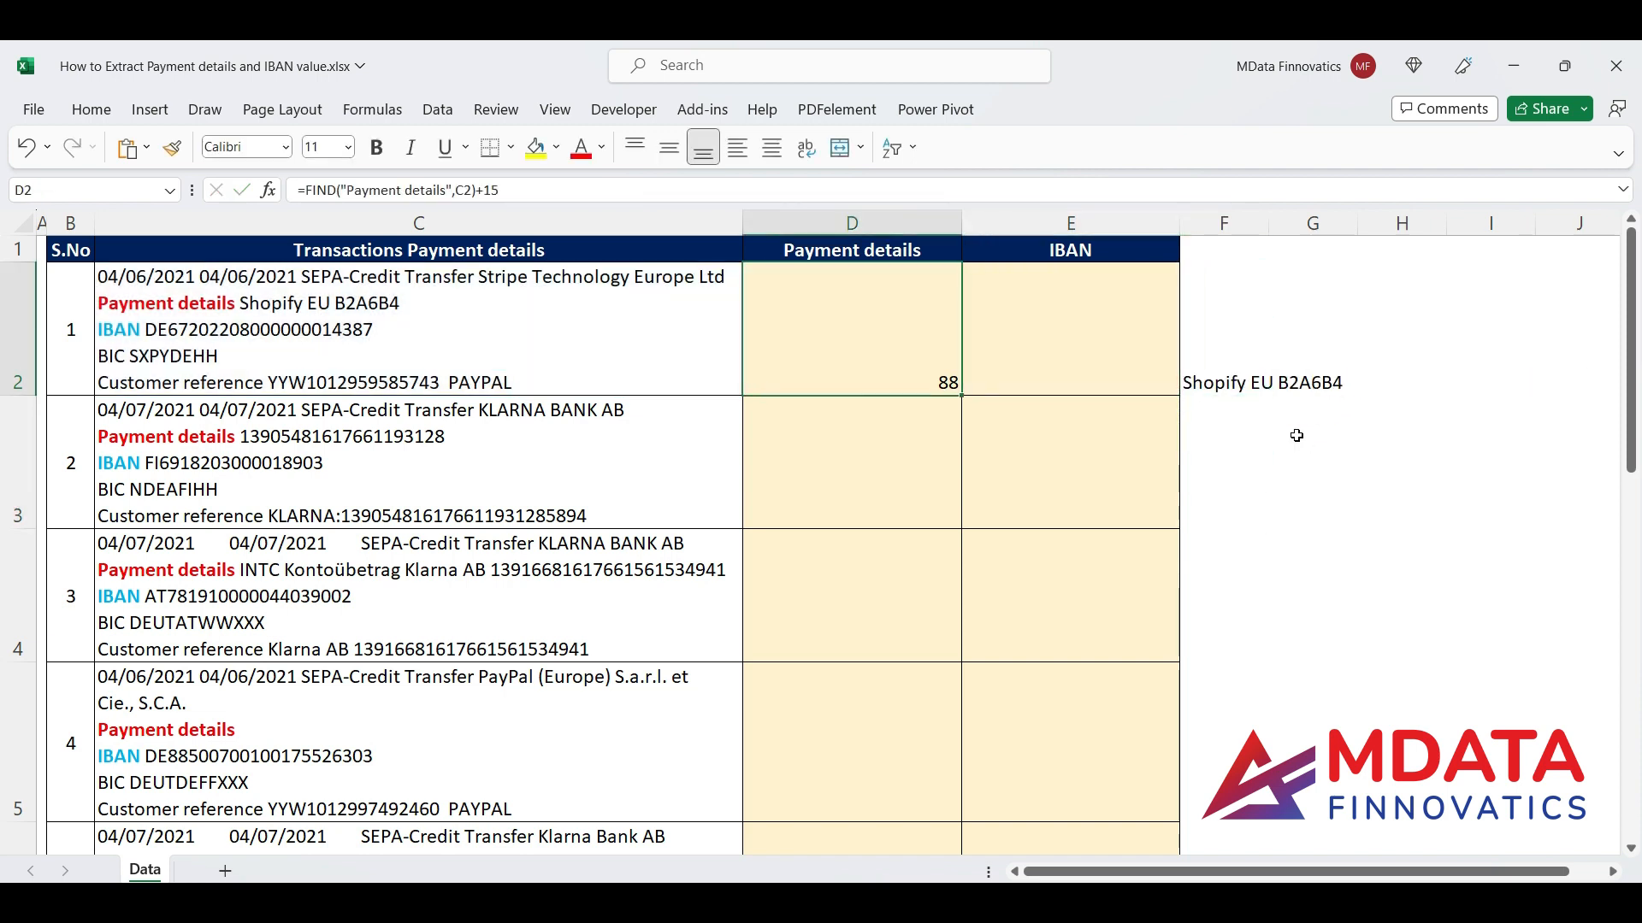
{"action": "key", "text": "Delete"}
Step: Move the complete TRIM formula from F2 into D2, keeping its C2 references and leaving F2 empty
{"action": "key", "text": "Right"}
{"action": "key", "text": "Right"}
{"action": "key", "text": "F2"}
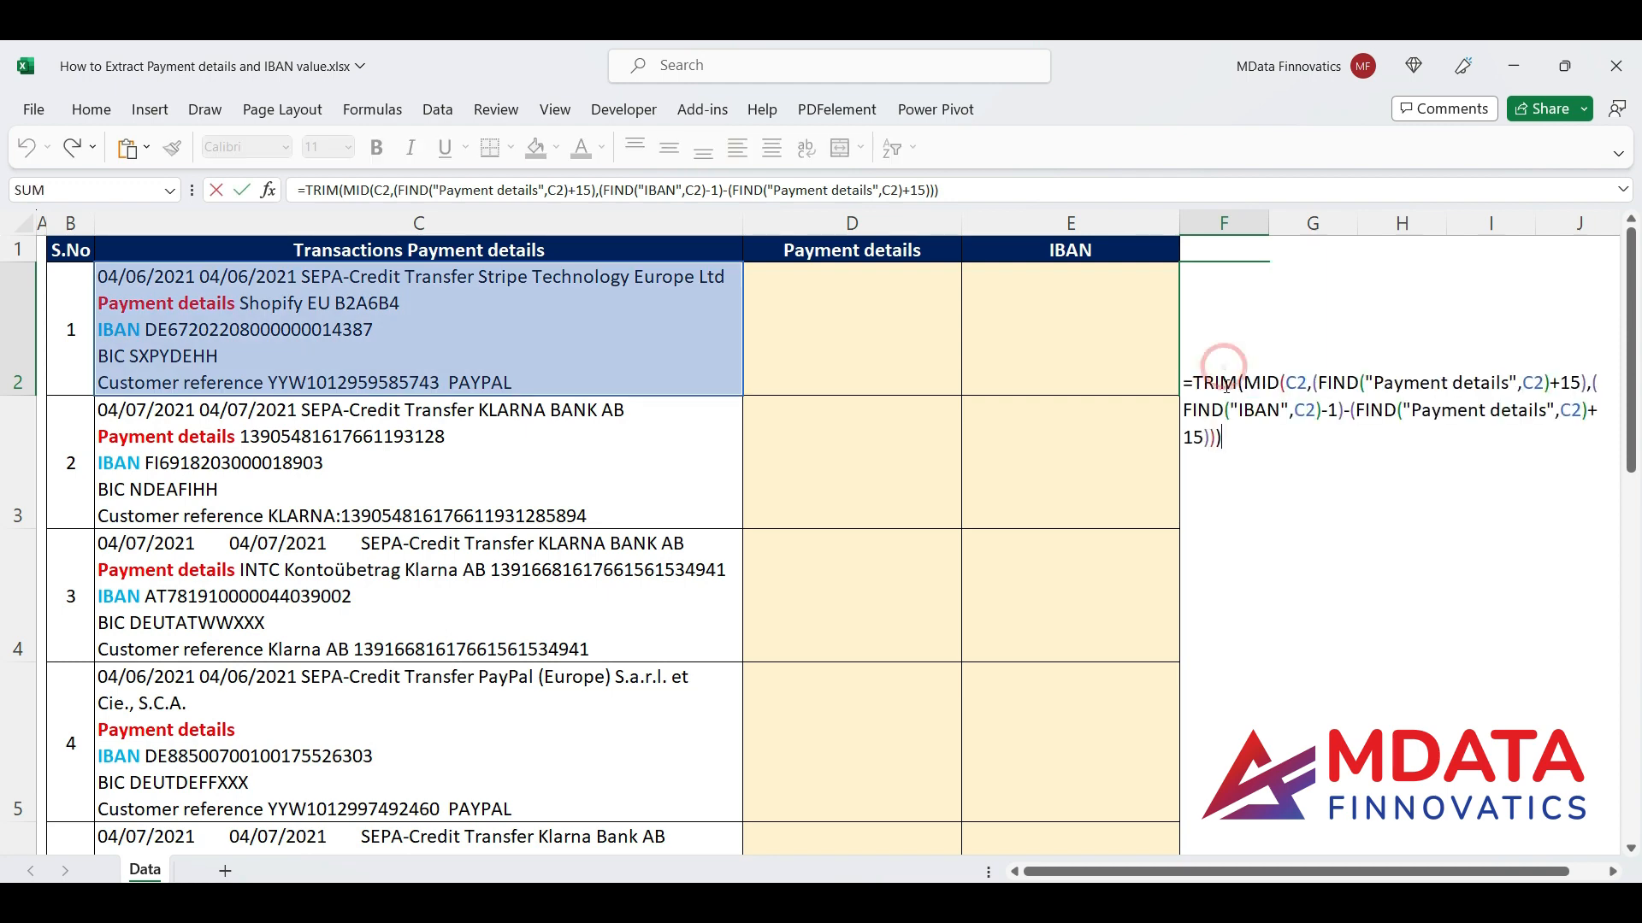
{"action": "key", "text": "shift+Up"}
{"action": "key", "text": "shift+Up"}
{"action": "key", "text": "shift+Home"}
{"action": "key", "text": "shift+Right"}
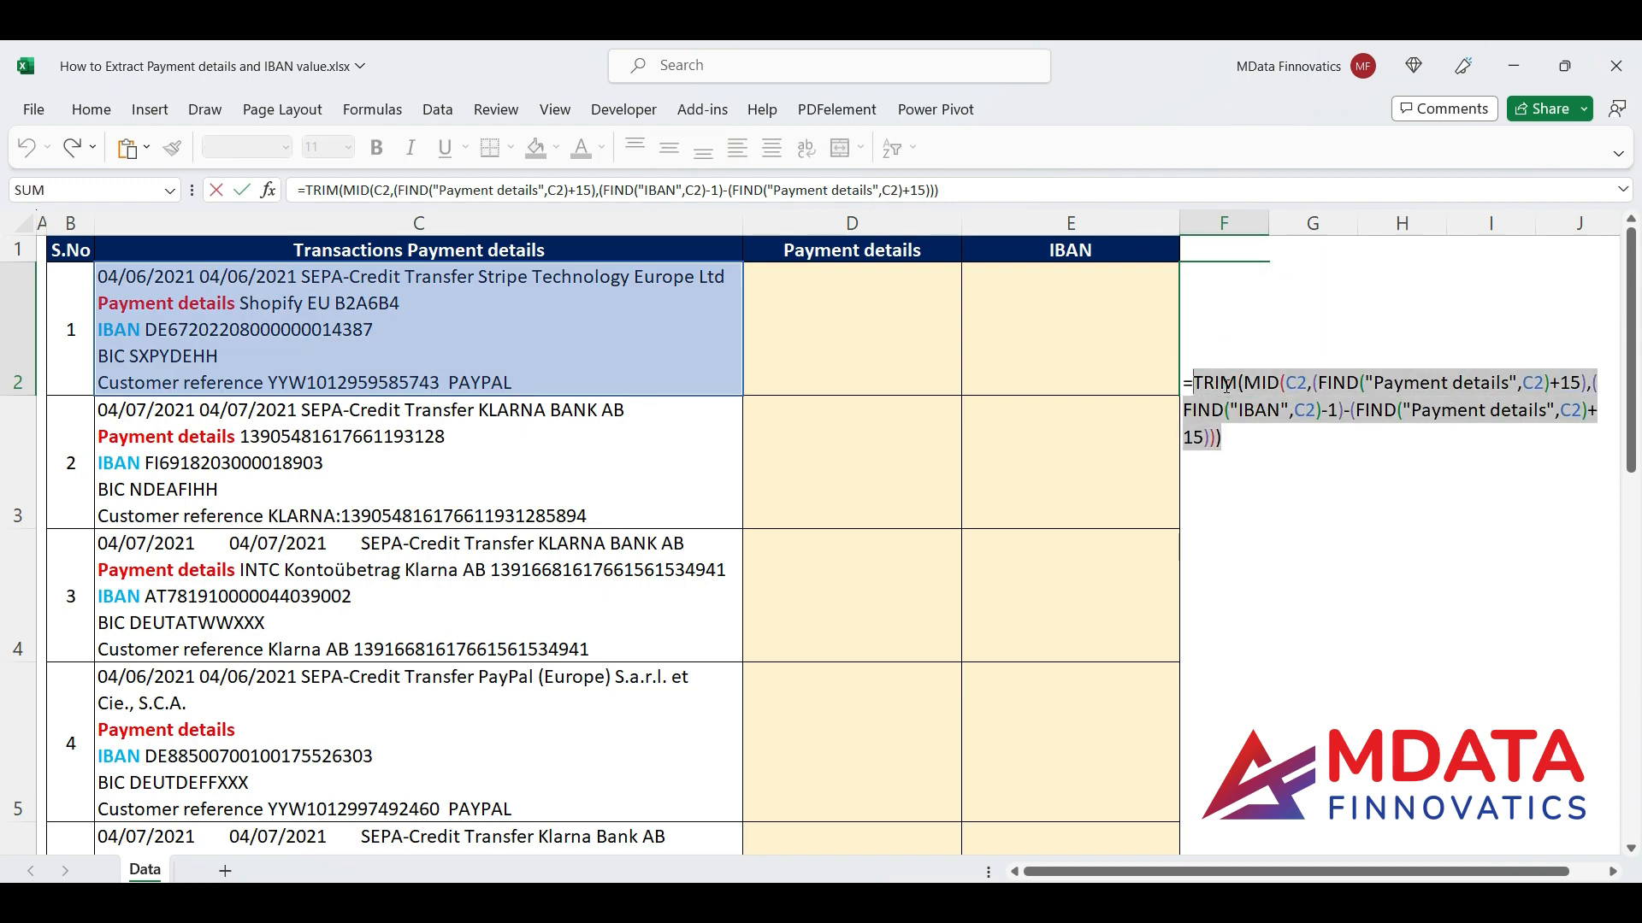
{"action": "key", "text": "ctrl+c"}
{"action": "key", "text": "Escape"}
{"action": "left_click", "coordinate": [809, 314]}
{"action": "type", "text": "="}
{"action": "key", "text": "ctrl+v"}
{"action": "key", "text": "Return"}
Step: Copy the Payment details formula from D2 into D3:D5, check the filled cells, and select the first IBAN cell, E2
{"action": "left_click", "coordinate": [803, 319]}
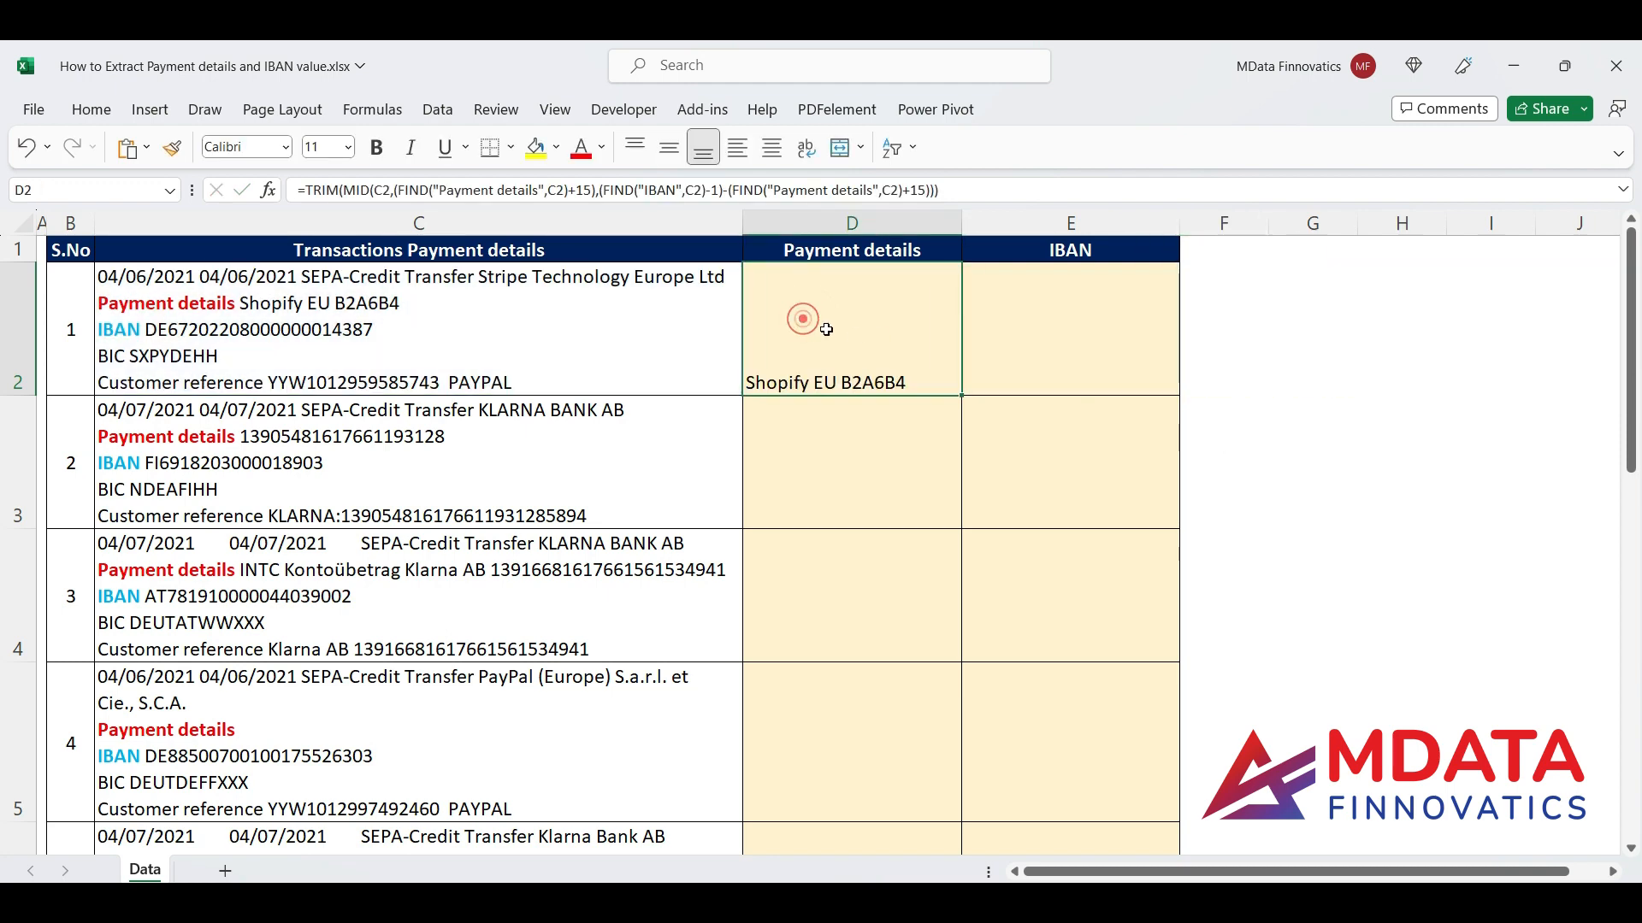
{"action": "key", "text": "ctrl+c"}
{"action": "left_click_drag", "start_coordinate": [842, 435], "coordinate": [842, 763]}
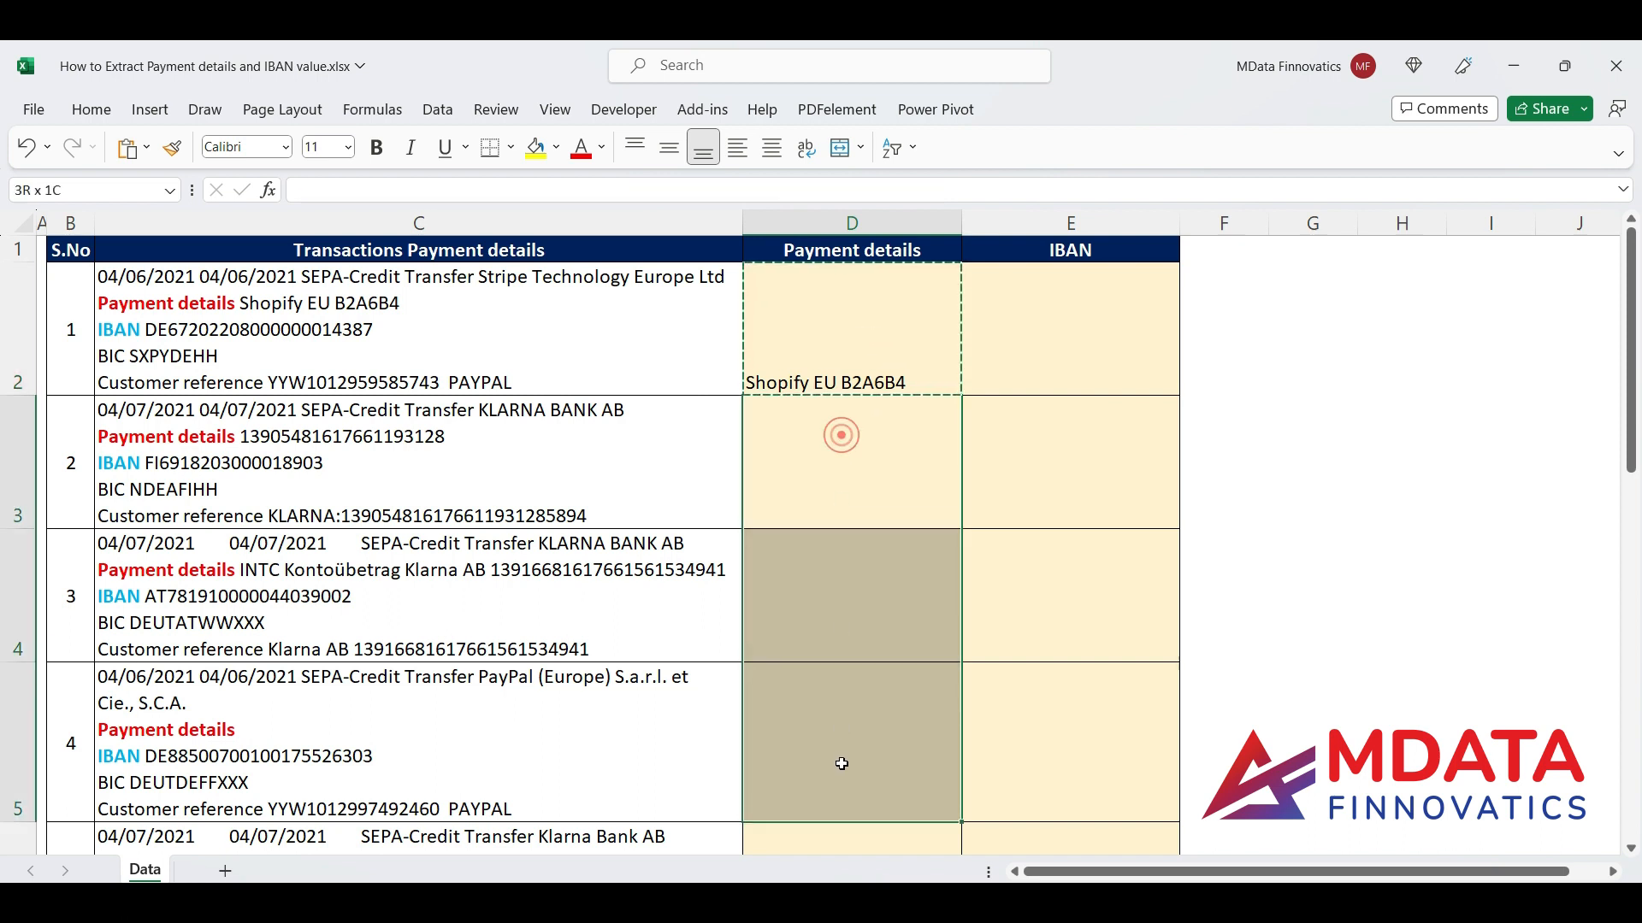
{"action": "key", "text": "ctrl+v"}
{"action": "left_click_drag", "start_coordinate": [815, 325], "coordinate": [858, 629]}
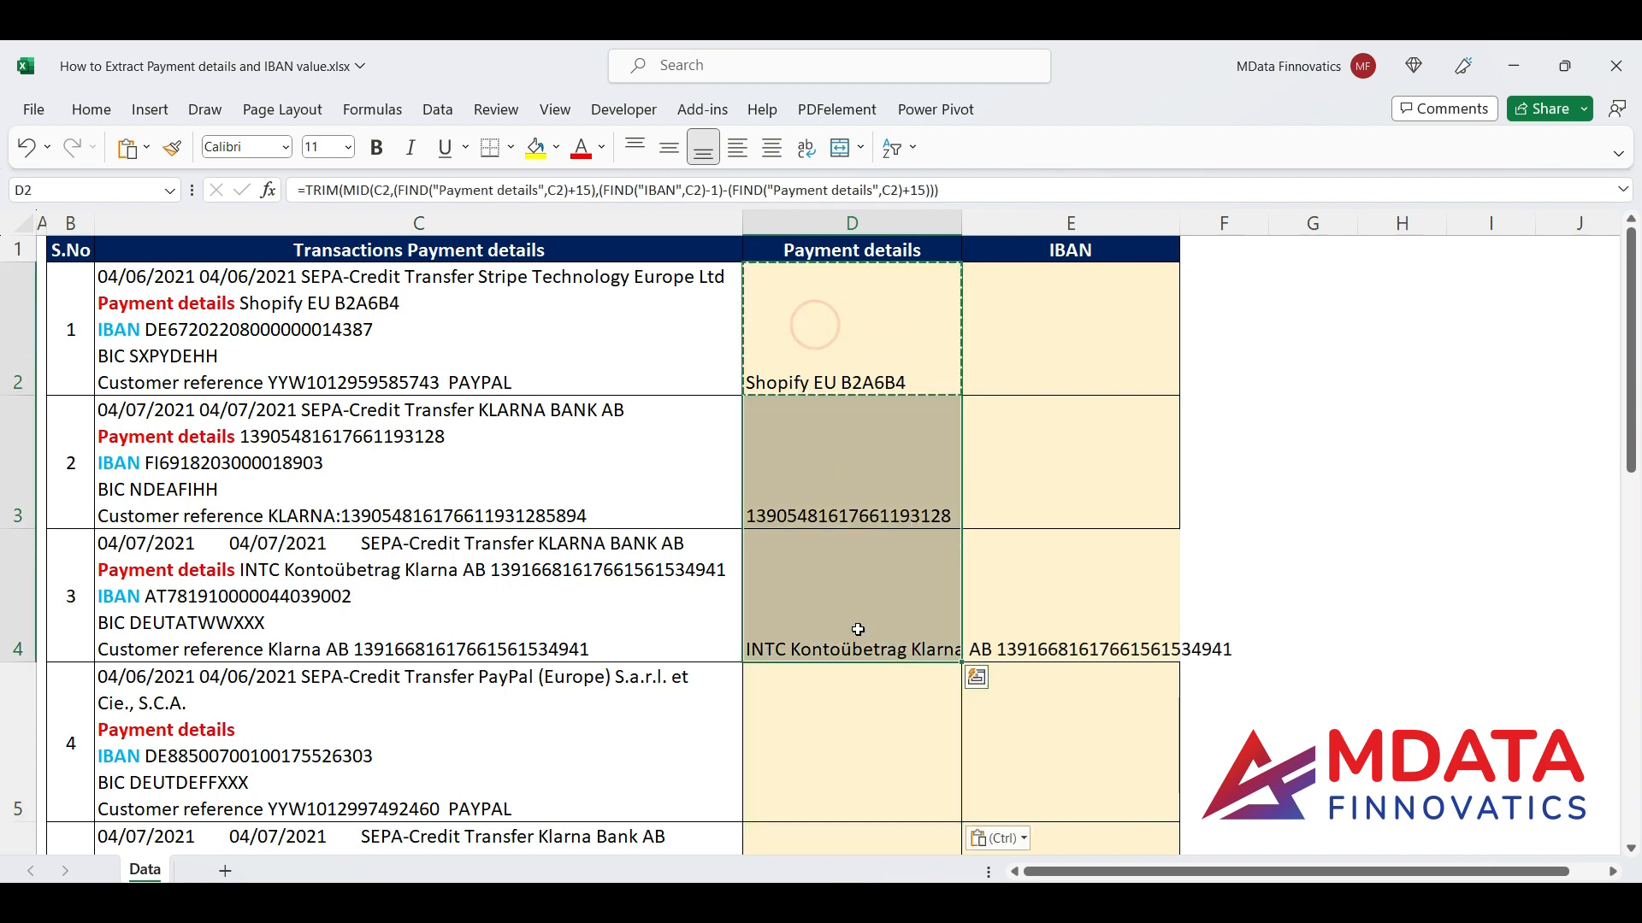
{"action": "left_click", "coordinate": [839, 724]}
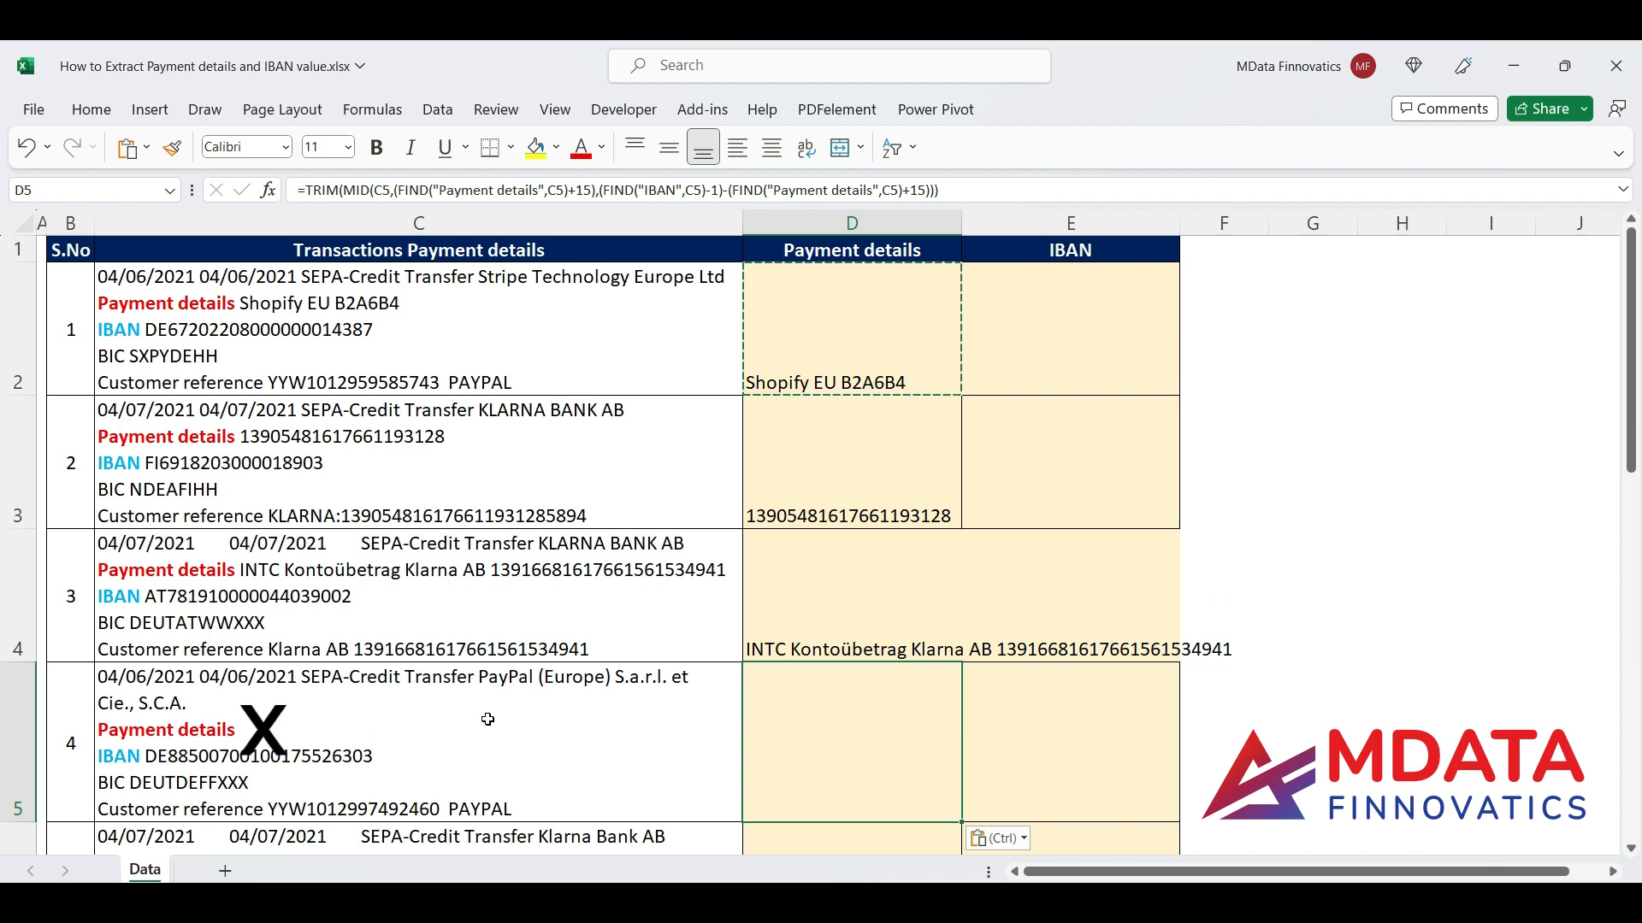
{"action": "key", "text": "Escape"}
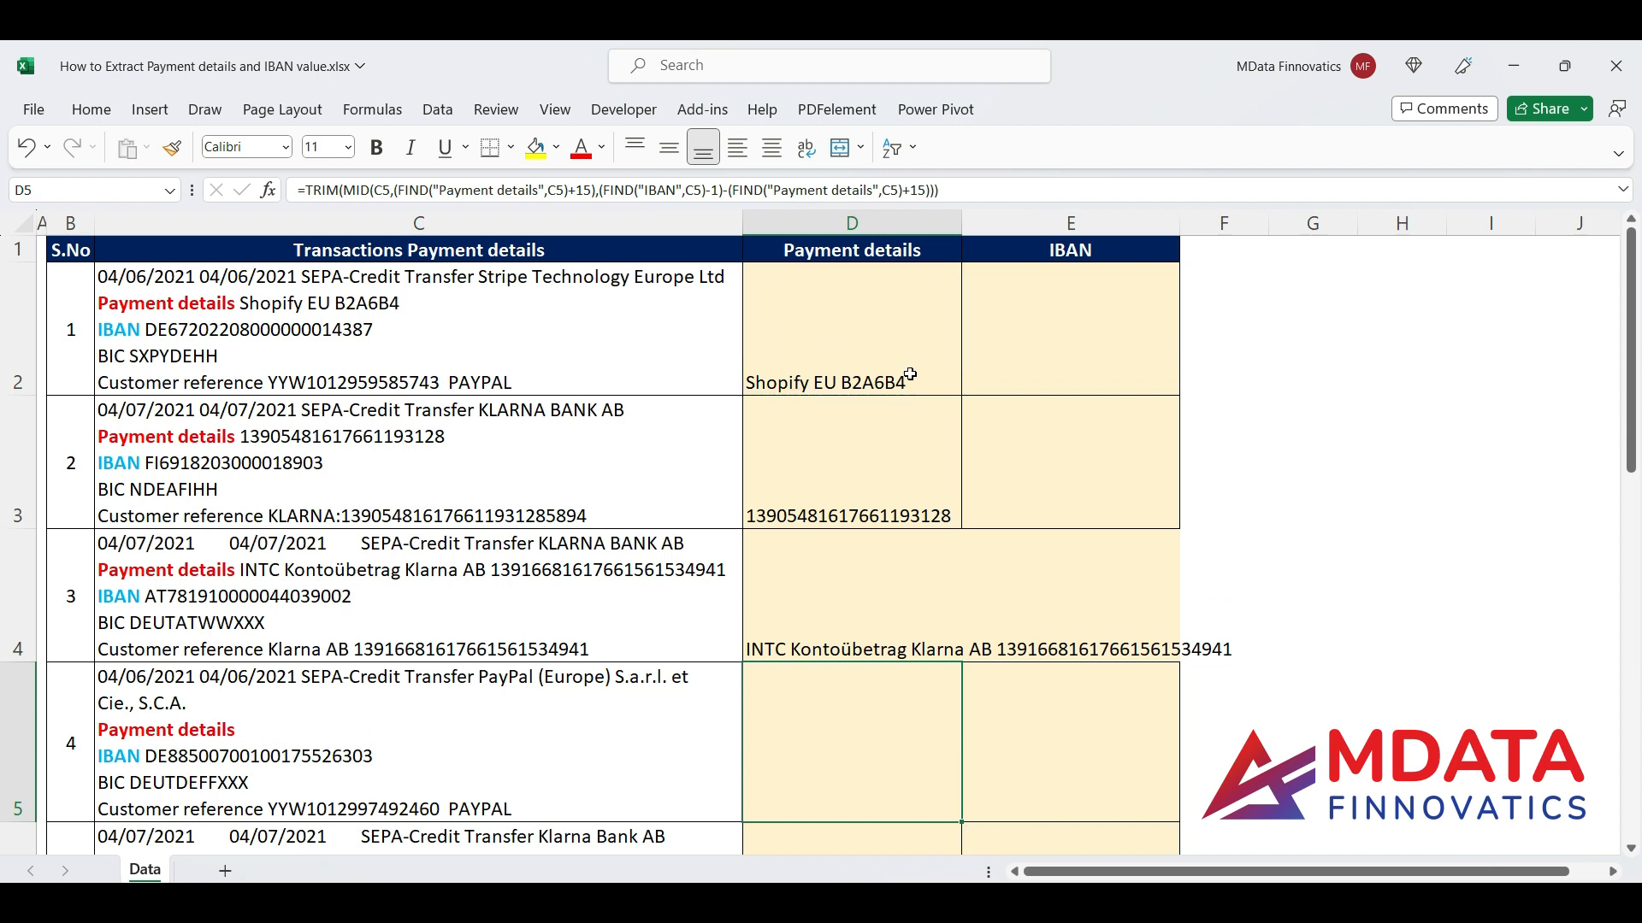
{"action": "left_click", "coordinate": [875, 328]}
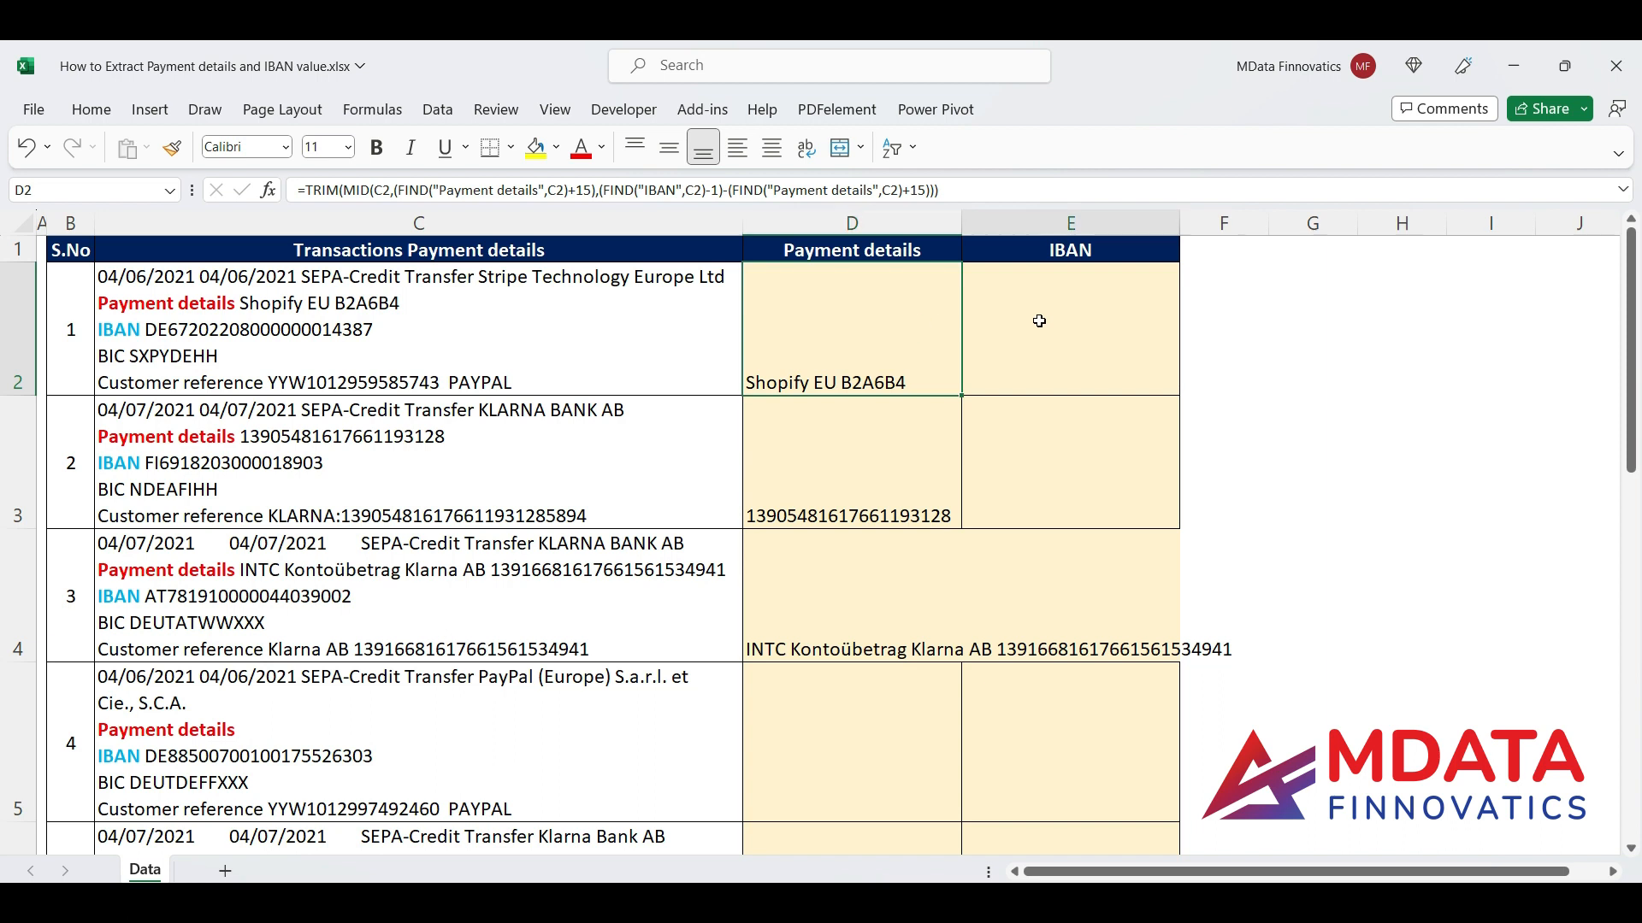
{"action": "left_click", "coordinate": [1038, 321]}
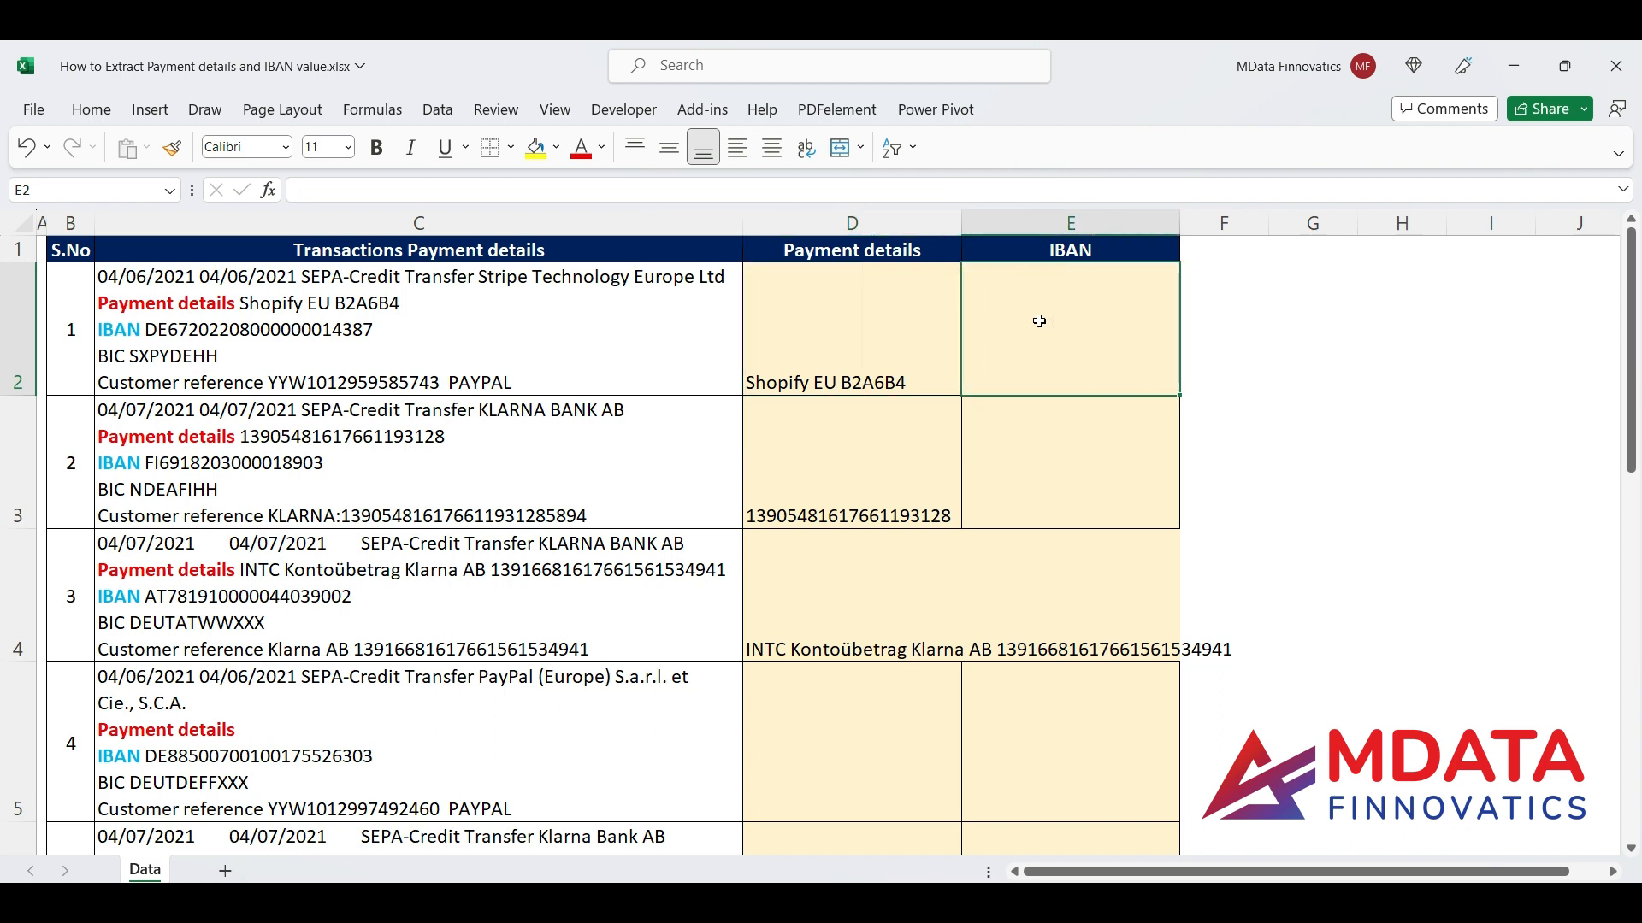